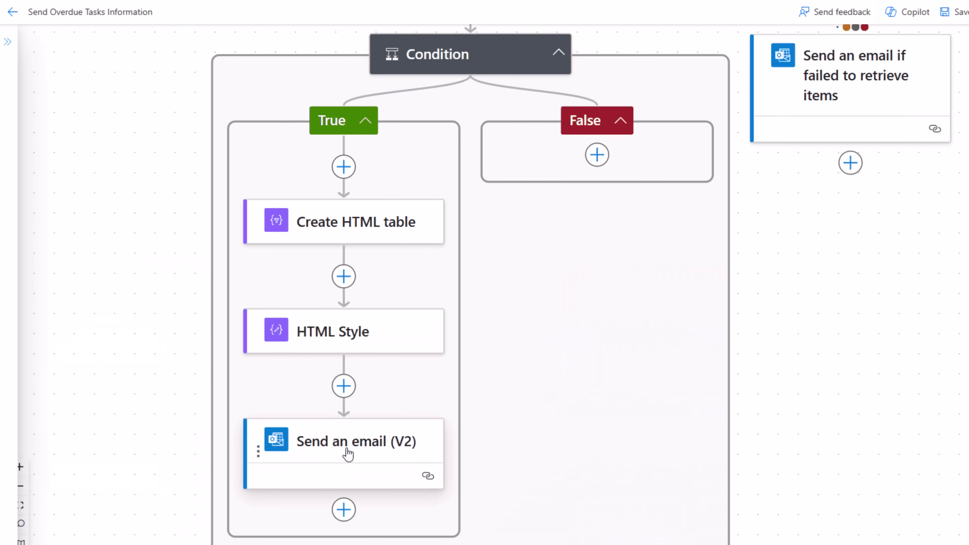
Copy the Send an email (V2) action and place the copy directly beneath it in the True branch.
{"action": "right_click", "coordinate": [344, 449]}
{"action": "left_click", "coordinate": [387, 482]}
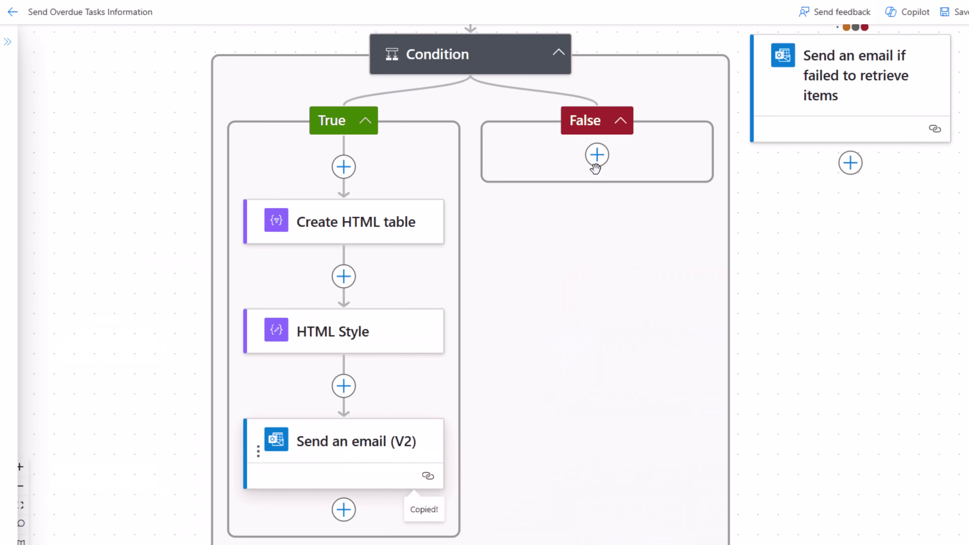
{"action": "left_click", "coordinate": [597, 154]}
{"action": "left_click", "coordinate": [598, 208]}
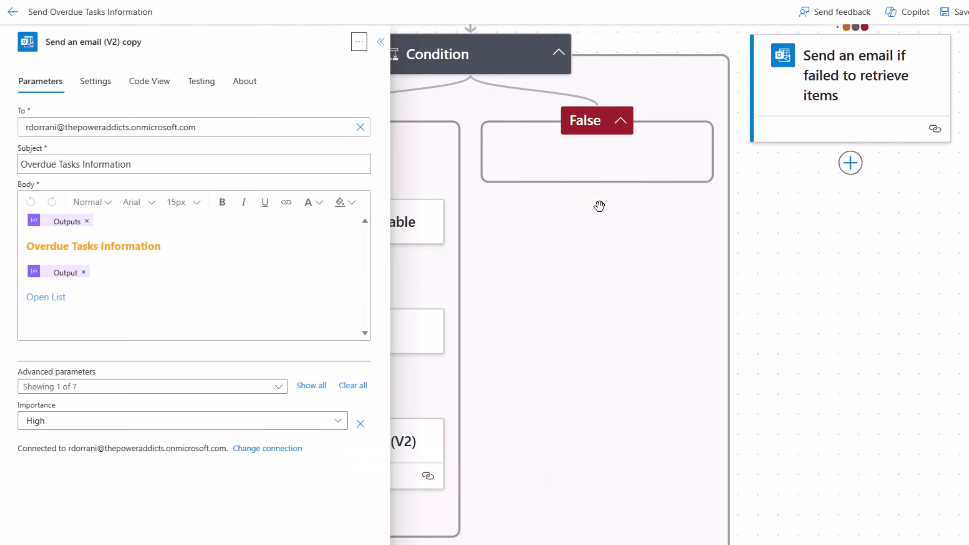
{"action": "left_click_drag", "start_coordinate": [521, 336], "coordinate": [442, 312]}
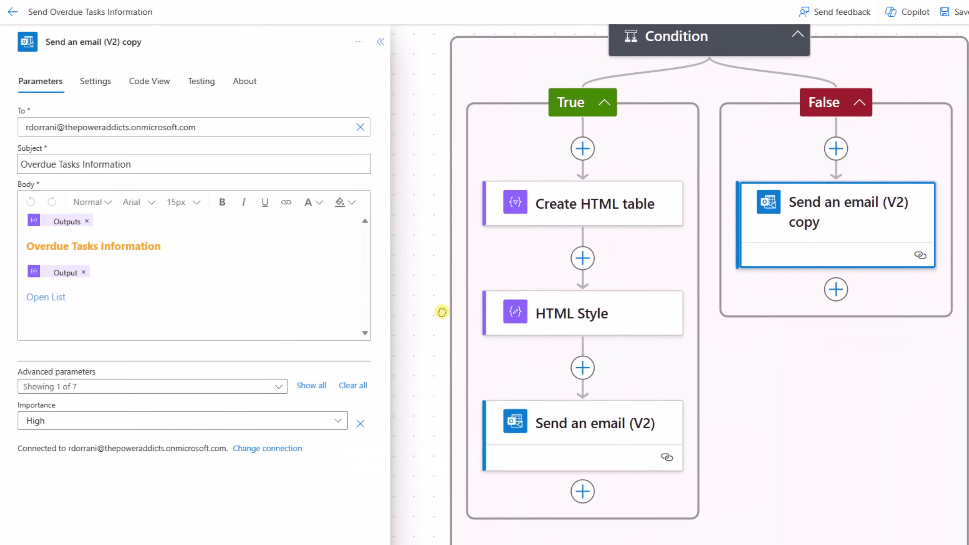
{"action": "left_click_drag", "start_coordinate": [837, 210], "coordinate": [597, 500]}
Duplicate the failure email action by pasting a copy right below it.
{"action": "scroll", "coordinate": [644, 396], "scroll_direction": "down", "scroll_amount": 2}
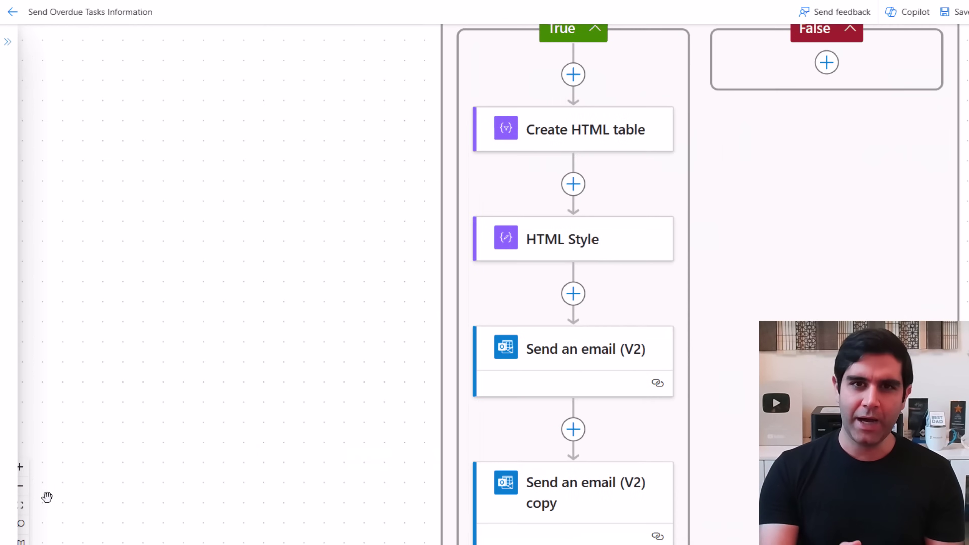
{"action": "left_click", "coordinate": [25, 505]}
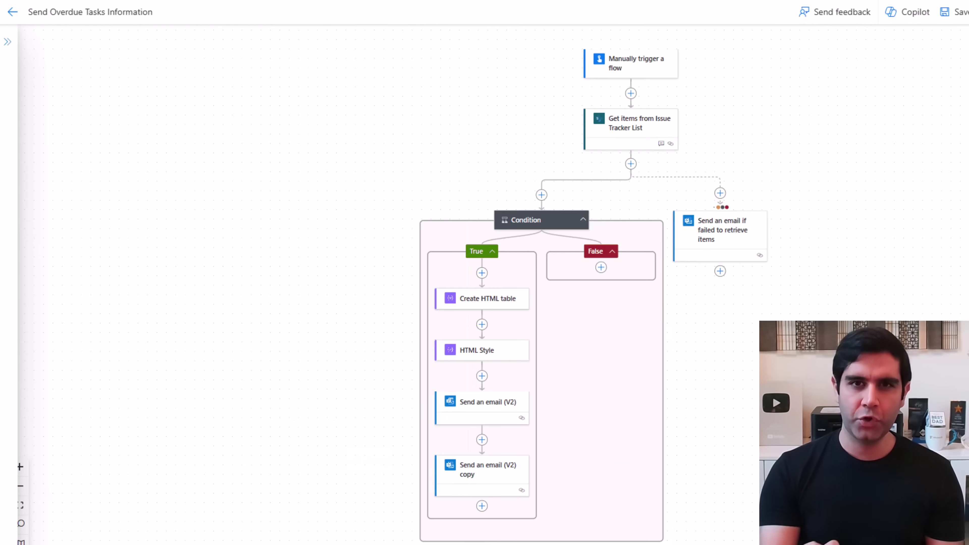
{"action": "scroll", "coordinate": [756, 290], "scroll_direction": "up", "scroll_amount": 3}
{"action": "left_click_drag", "start_coordinate": [318, 222], "coordinate": [317, 157]}
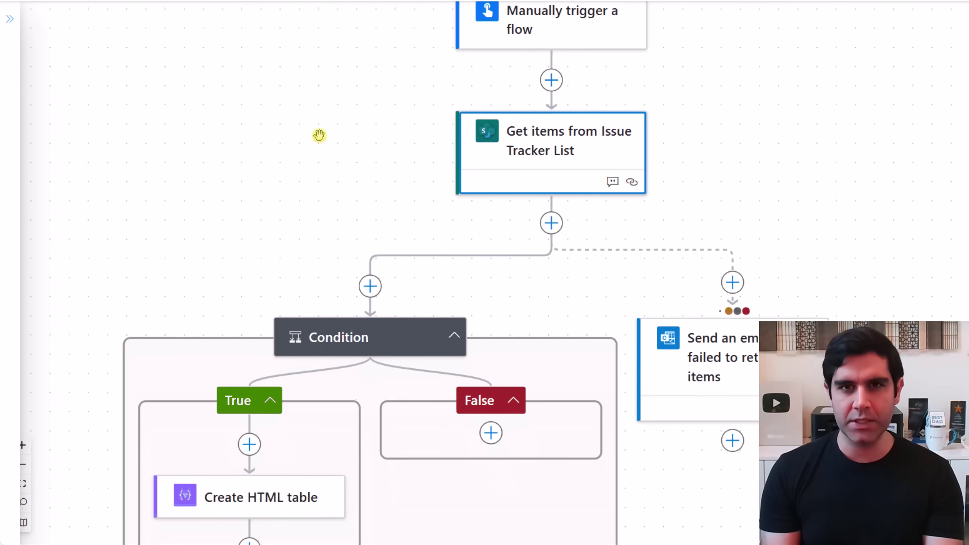
{"action": "right_click", "coordinate": [672, 405]}
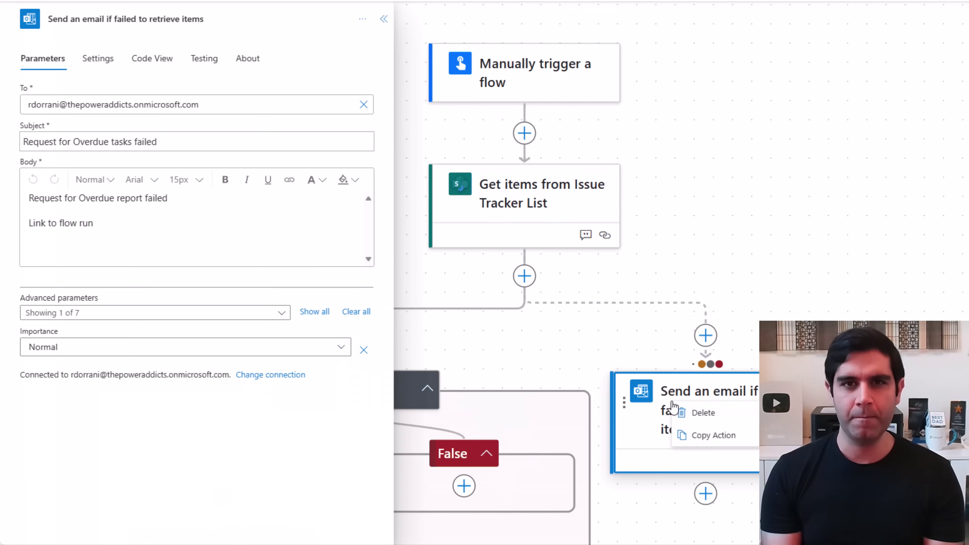
{"action": "left_click", "coordinate": [706, 435]}
{"action": "left_click", "coordinate": [703, 493]}
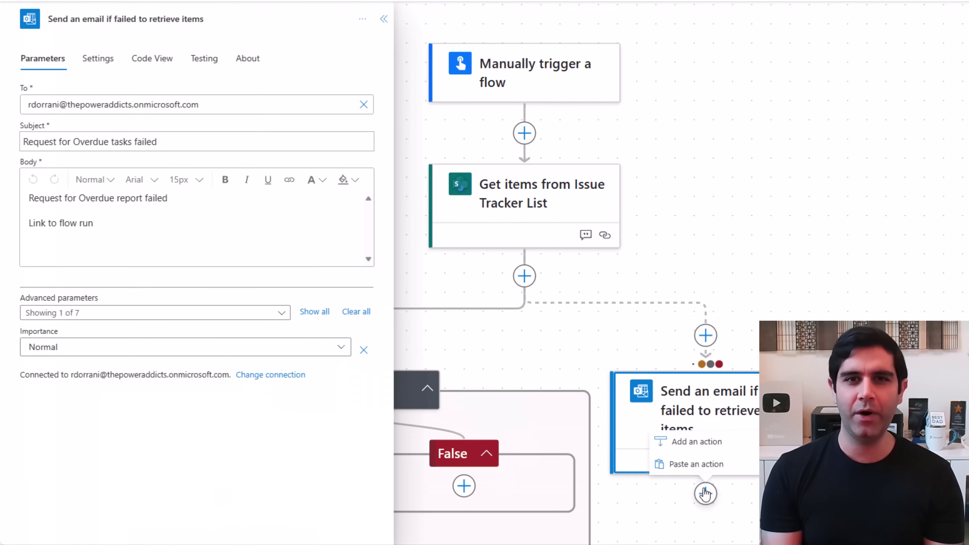
{"action": "left_click", "coordinate": [695, 473]}
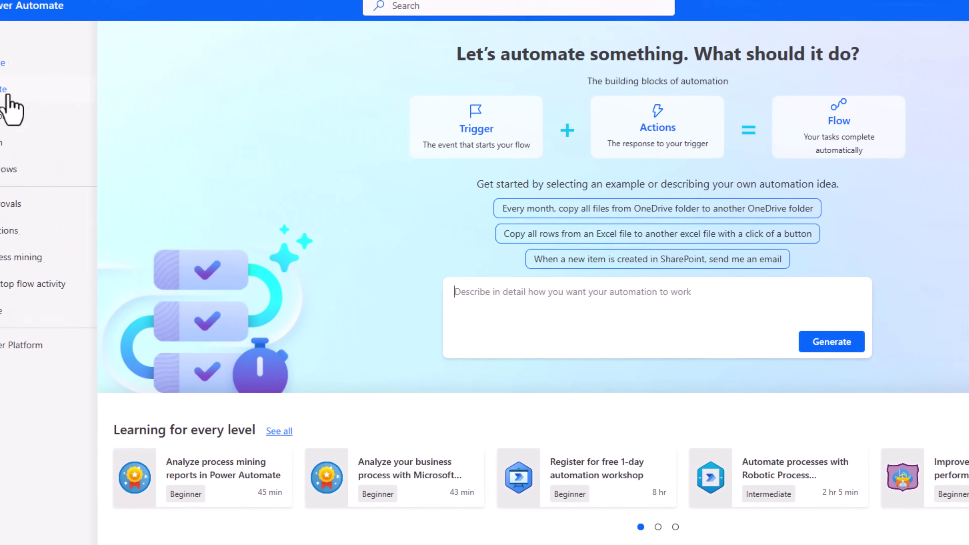
Create an instant cloud flow triggered by 'Manually trigger a flow'.
{"action": "left_click", "coordinate": [6, 92]}
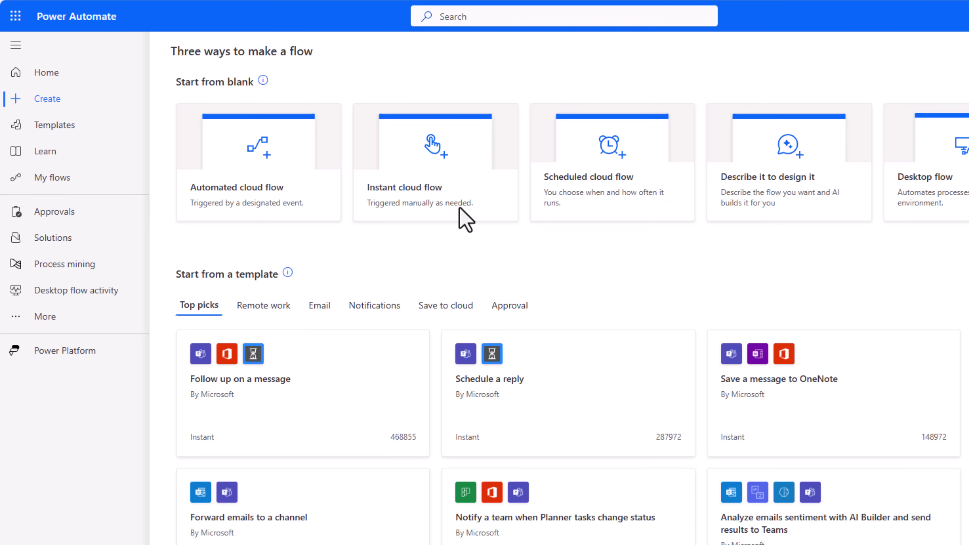
{"action": "left_click", "coordinate": [410, 195]}
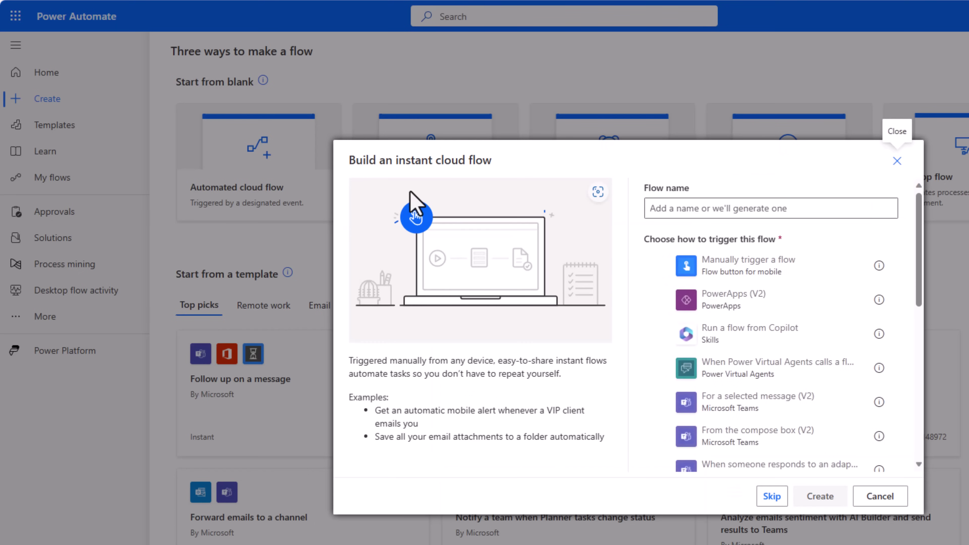
{"action": "left_click", "coordinate": [659, 266]}
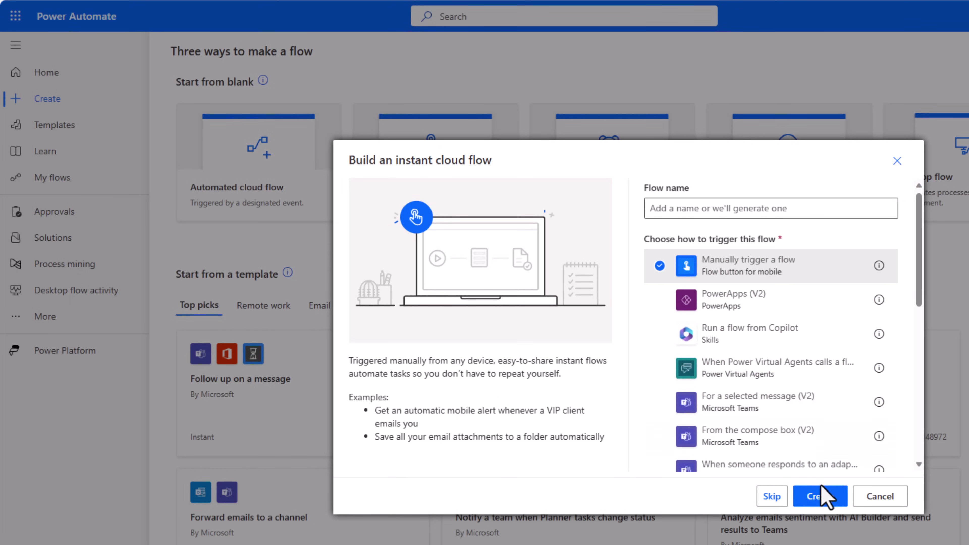
{"action": "left_click", "coordinate": [818, 503]}
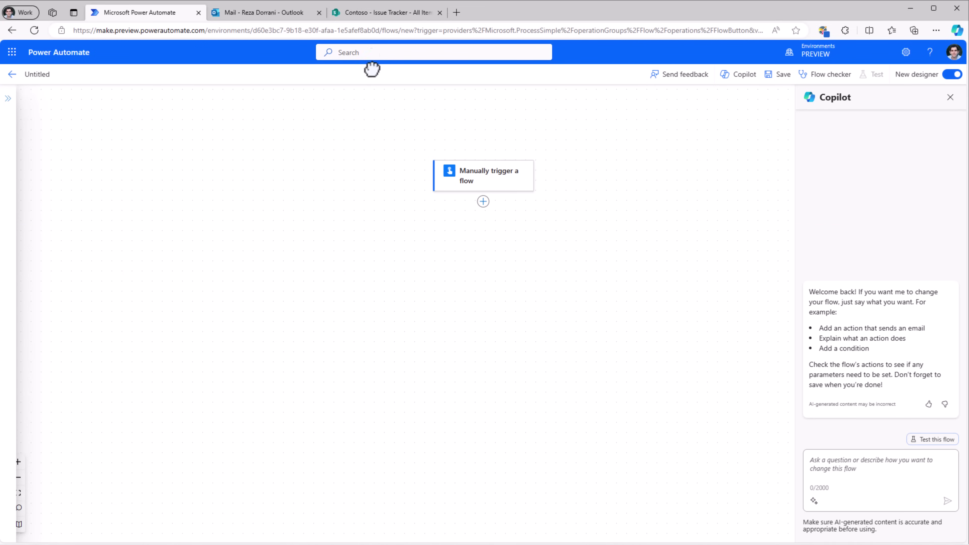
Rename the untitled flow to 'Send Overdue Tasks Information'.
{"action": "left_click", "coordinate": [367, 14]}
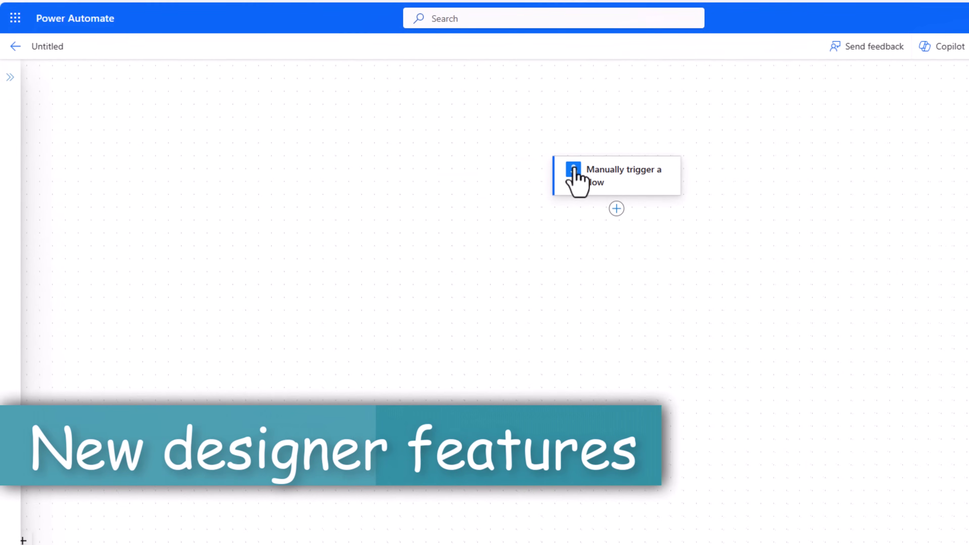
{"action": "left_click", "coordinate": [52, 44]}
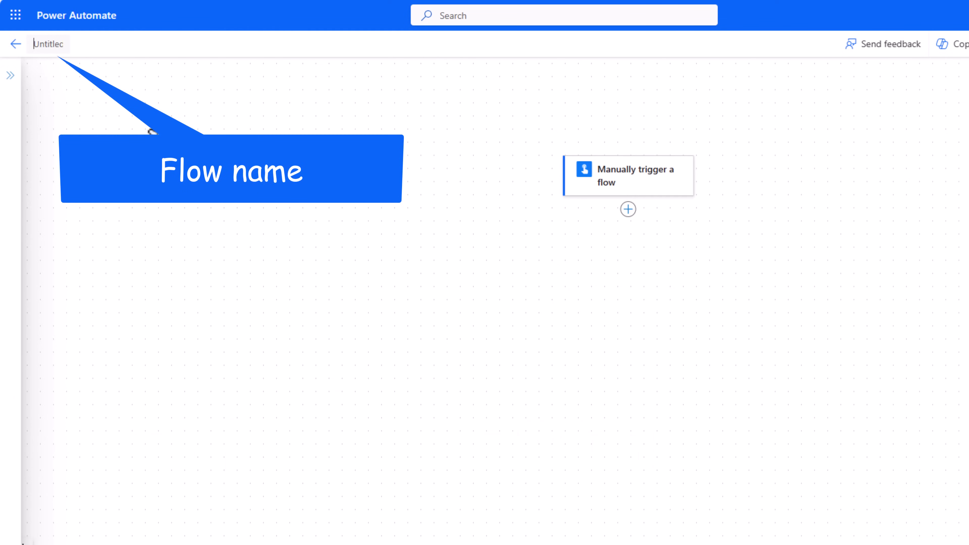
{"action": "key", "text": "ctrl+a"}
{"action": "key", "text": "ctrl+v"}
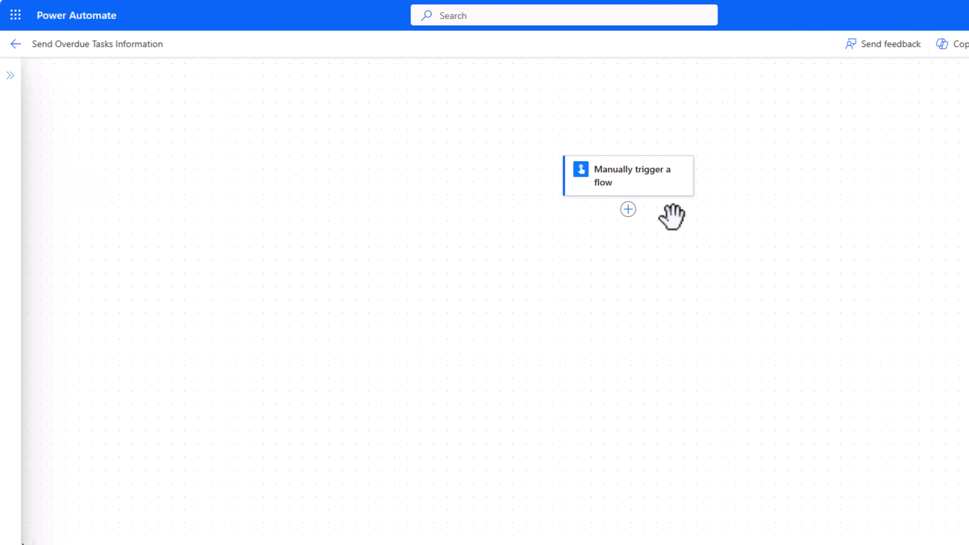
Pan and zoom the canvas so the trigger step sits centred near the top.
{"action": "left_click_drag", "start_coordinate": [512, 272], "coordinate": [467, 282]}
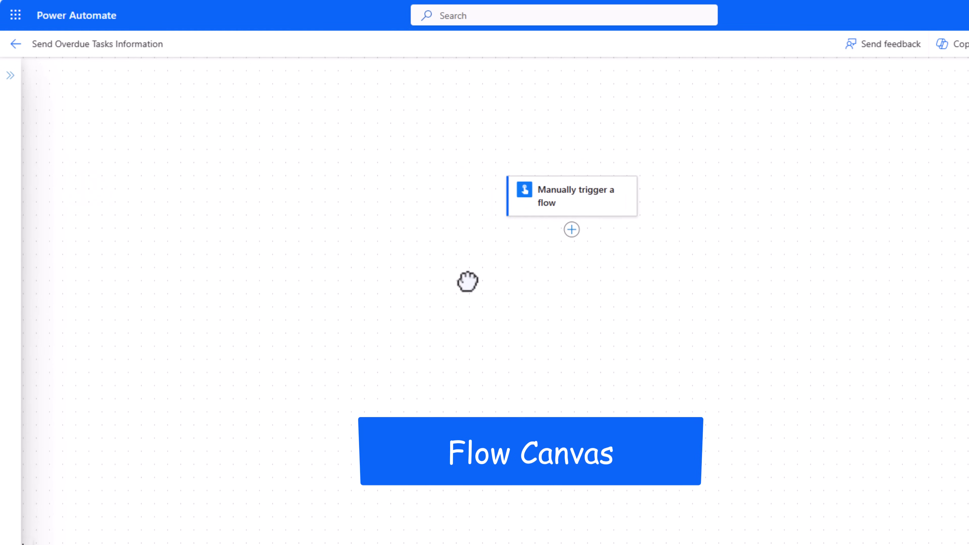
{"action": "left_click_drag", "start_coordinate": [398, 145], "coordinate": [277, 275]}
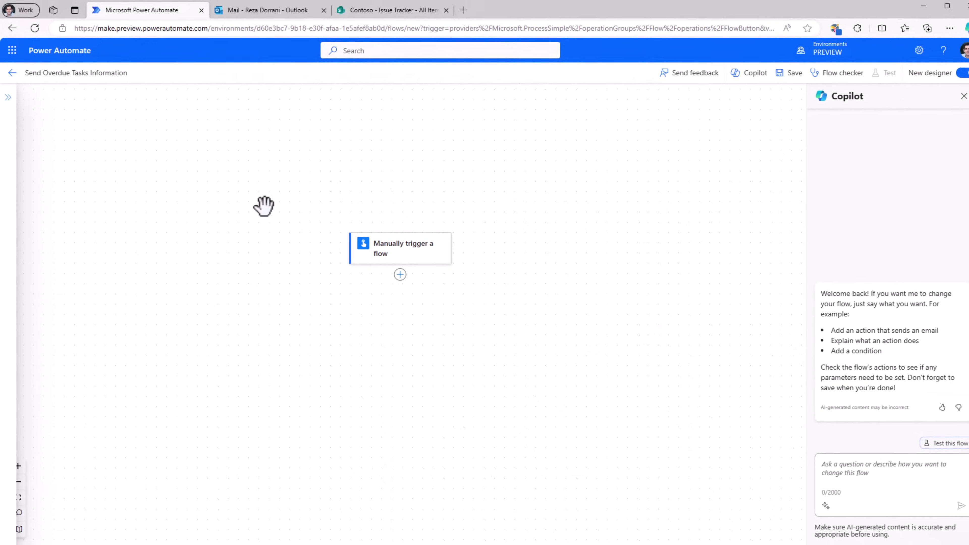
{"action": "left_click", "coordinate": [18, 461]}
{"action": "left_click", "coordinate": [19, 461]}
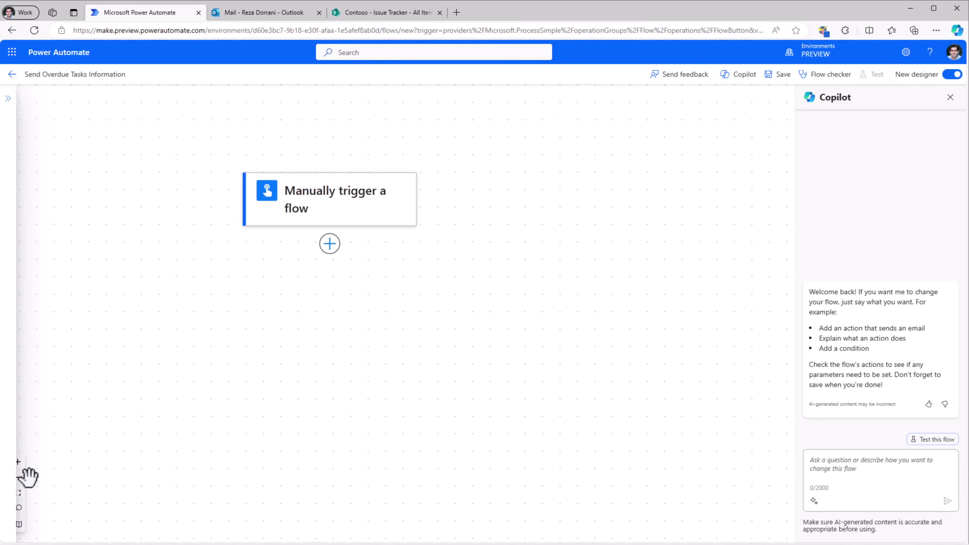
{"action": "left_click", "coordinate": [18, 477]}
{"action": "left_click", "coordinate": [20, 492]}
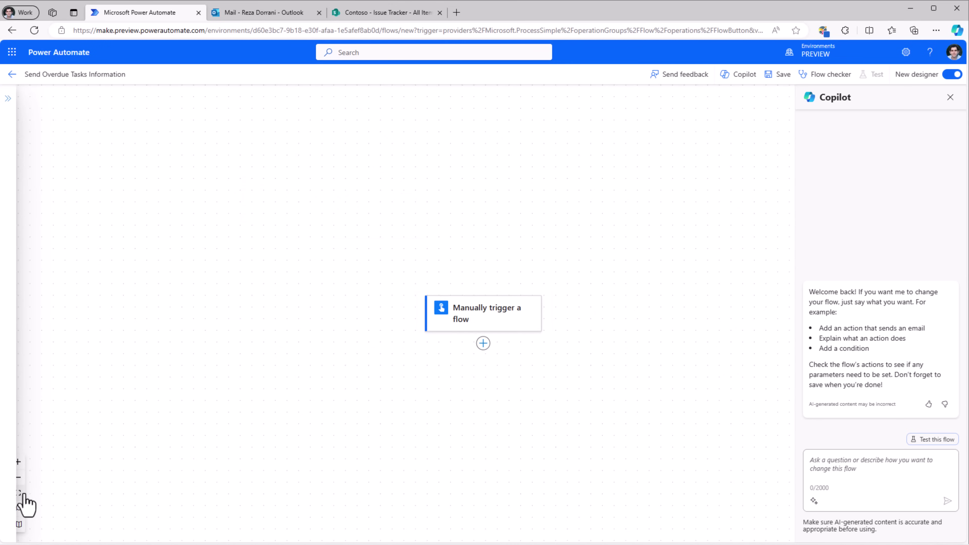
{"action": "left_click", "coordinate": [20, 508]}
{"action": "left_click_drag", "start_coordinate": [300, 344], "coordinate": [271, 208]}
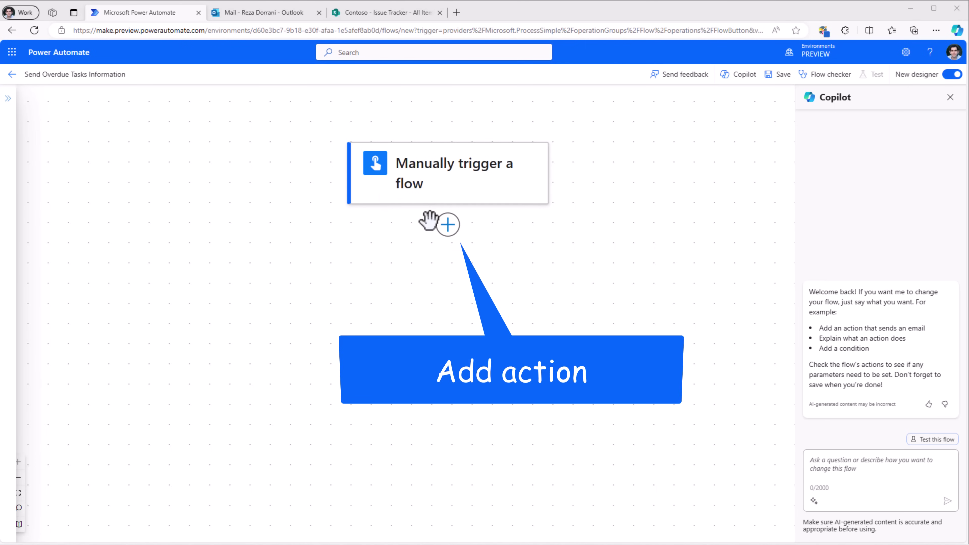
Search 'sha' among actions and add SharePoint Get items after the manual trigger.
{"action": "left_click", "coordinate": [446, 226]}
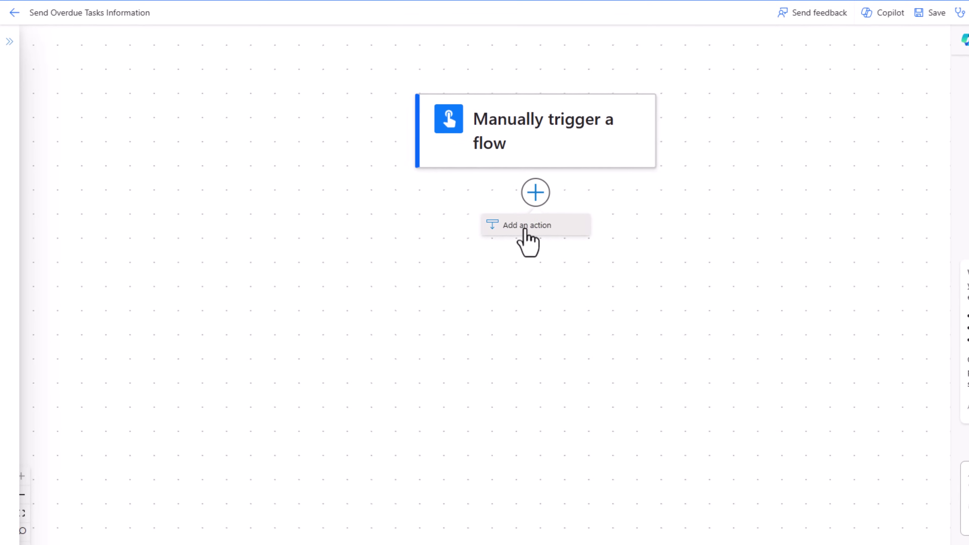
{"action": "left_click", "coordinate": [508, 234]}
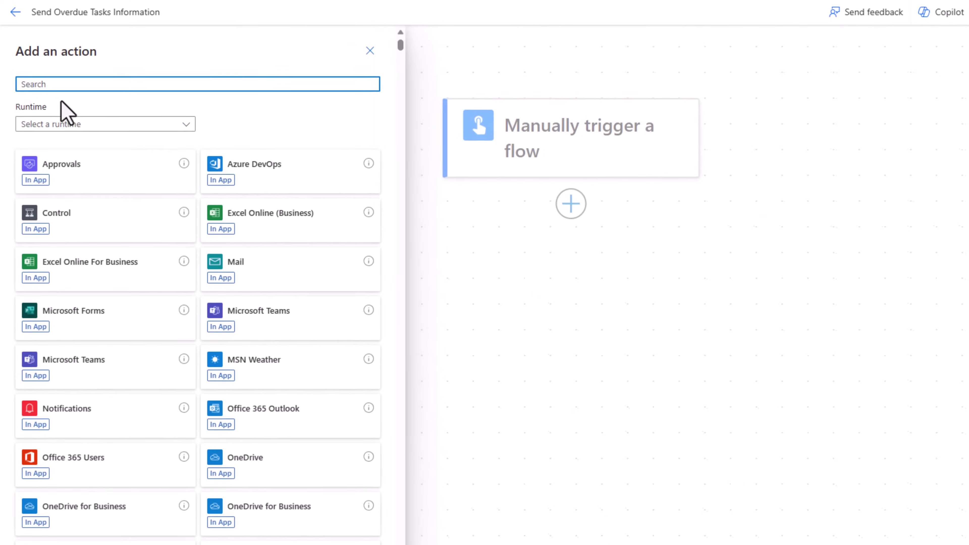
{"action": "type", "text": "sharepoint"}
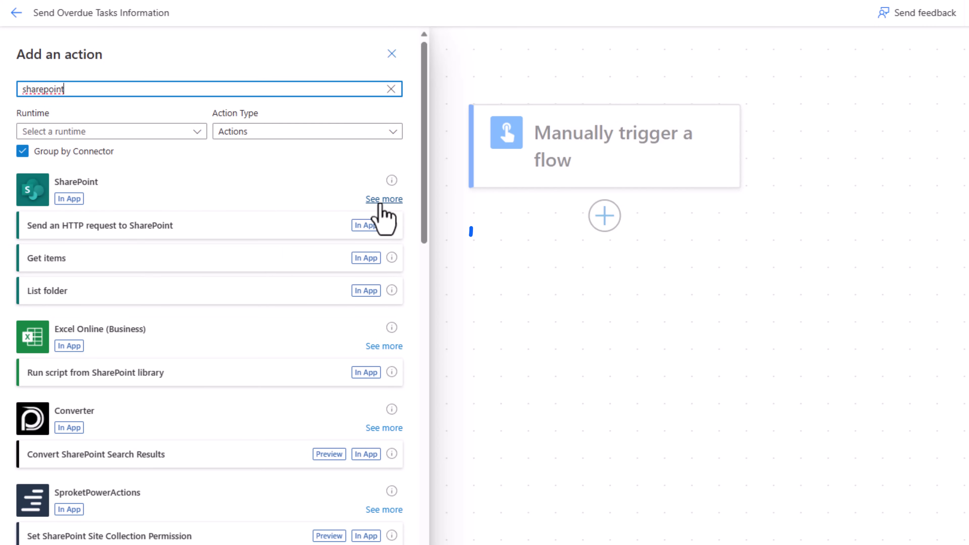
{"action": "left_click", "coordinate": [381, 199]}
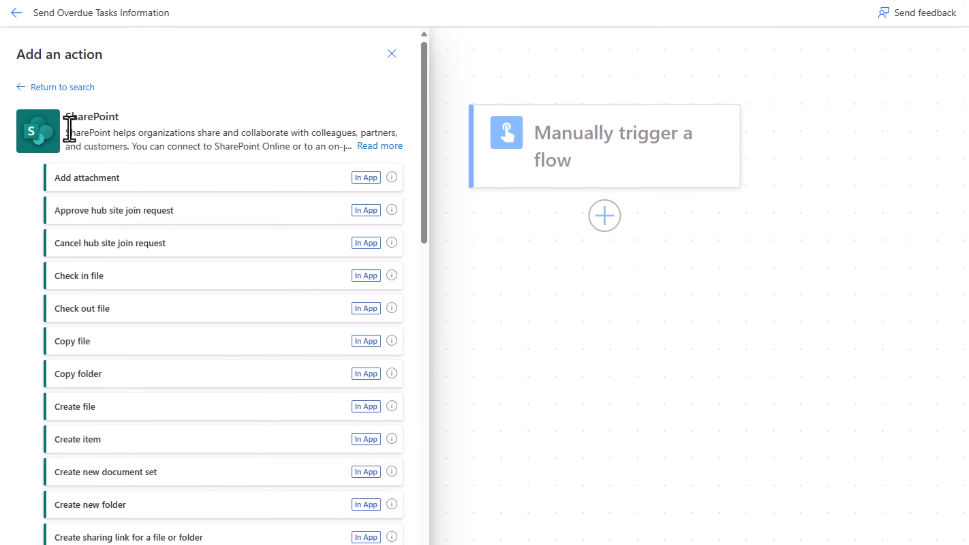
{"action": "left_click", "coordinate": [22, 88]}
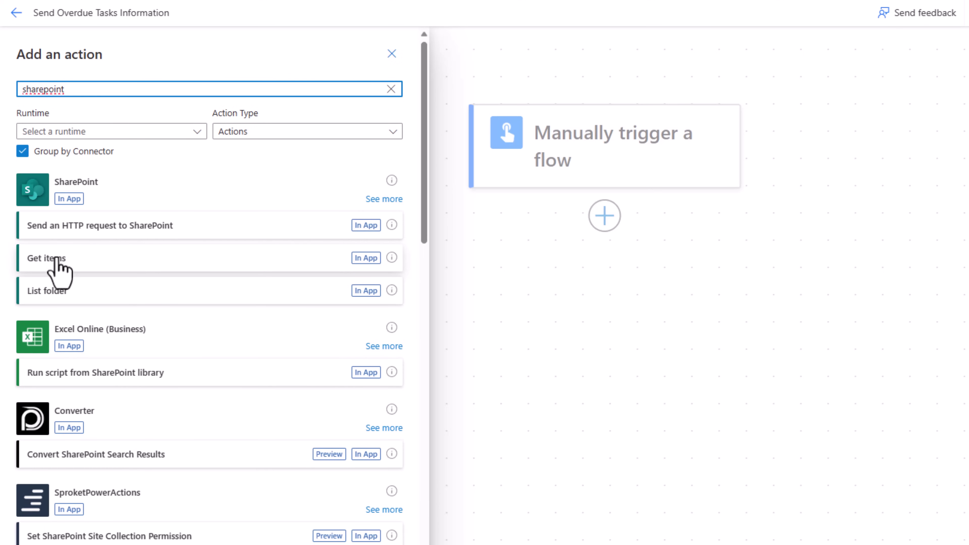
{"action": "left_click", "coordinate": [57, 263]}
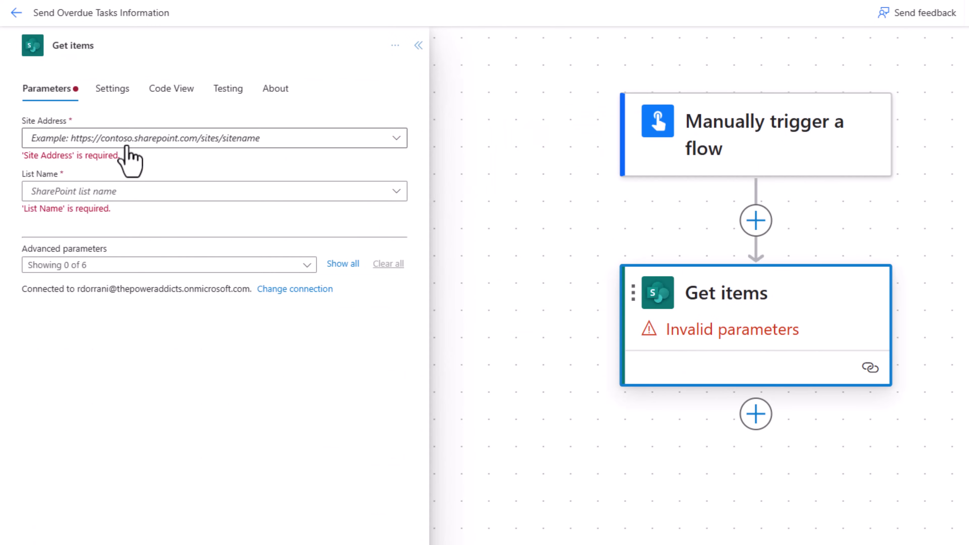
Set Get items Site Address to the Contoso site and List Name to Issue Tracker.
{"action": "left_click", "coordinate": [127, 146]}
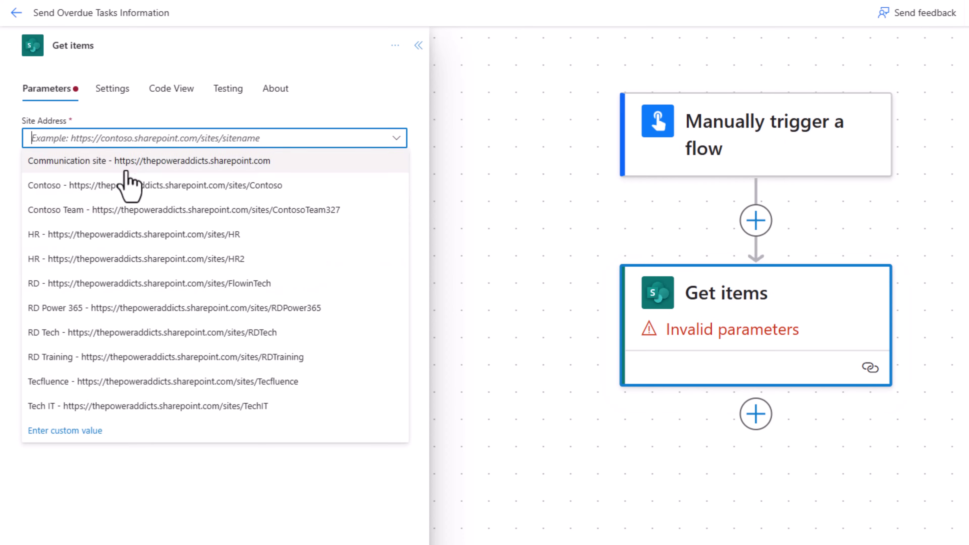
{"action": "left_click", "coordinate": [129, 184]}
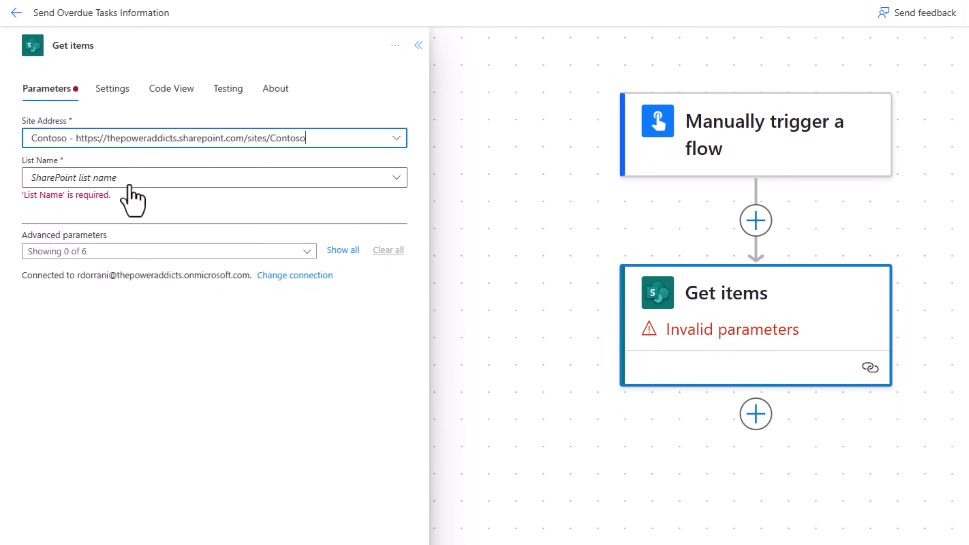
{"action": "left_click", "coordinate": [144, 184]}
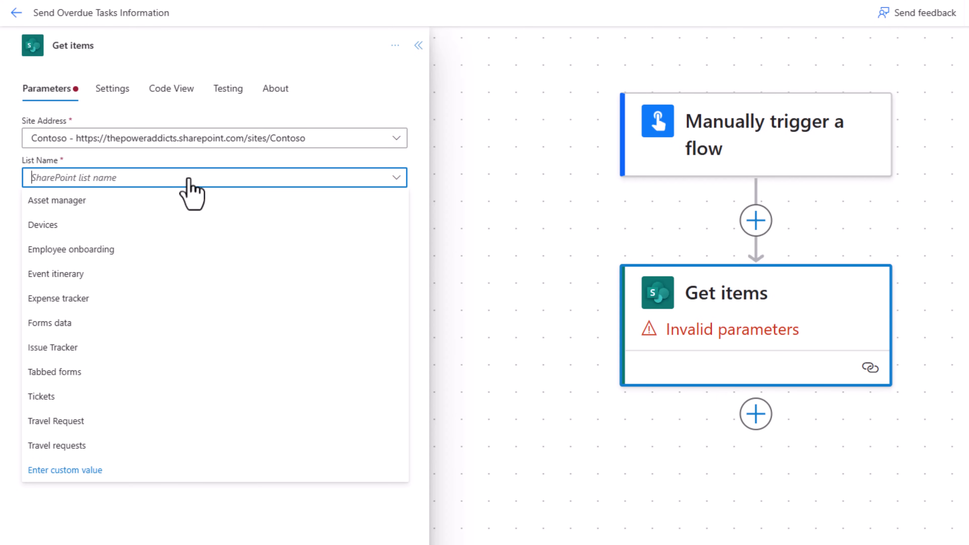
{"action": "type", "text": "issue"}
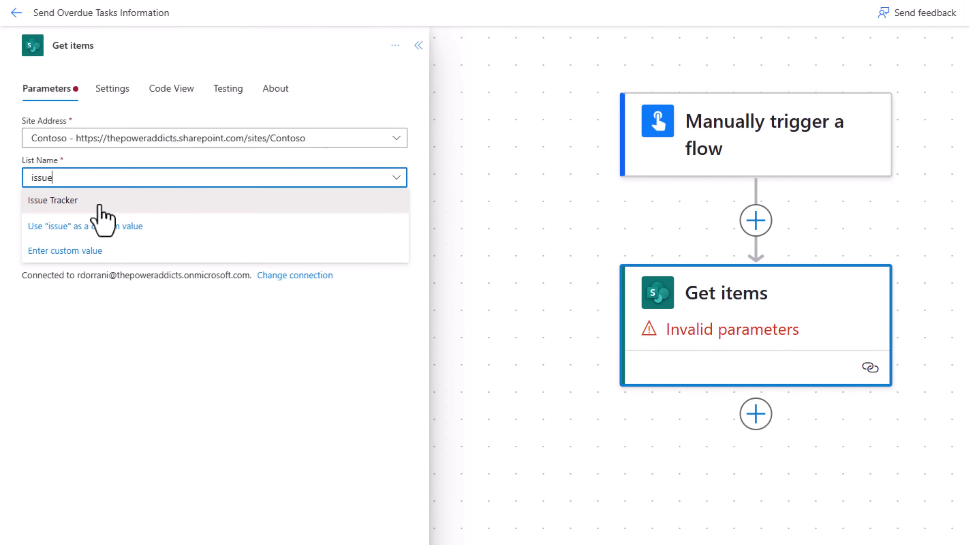
{"action": "left_click", "coordinate": [100, 206]}
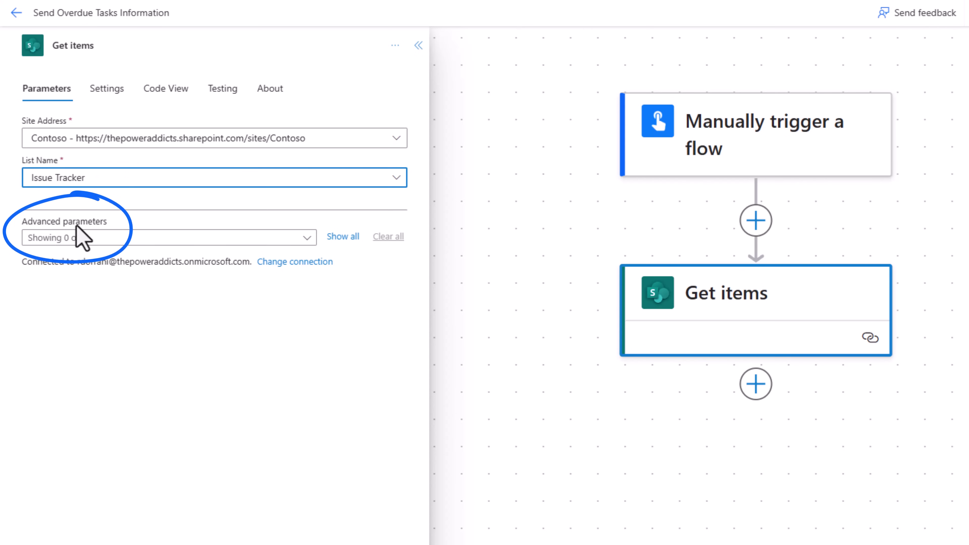
Expand the Get items advanced parameters to show all fields.
{"action": "left_click", "coordinate": [307, 238]}
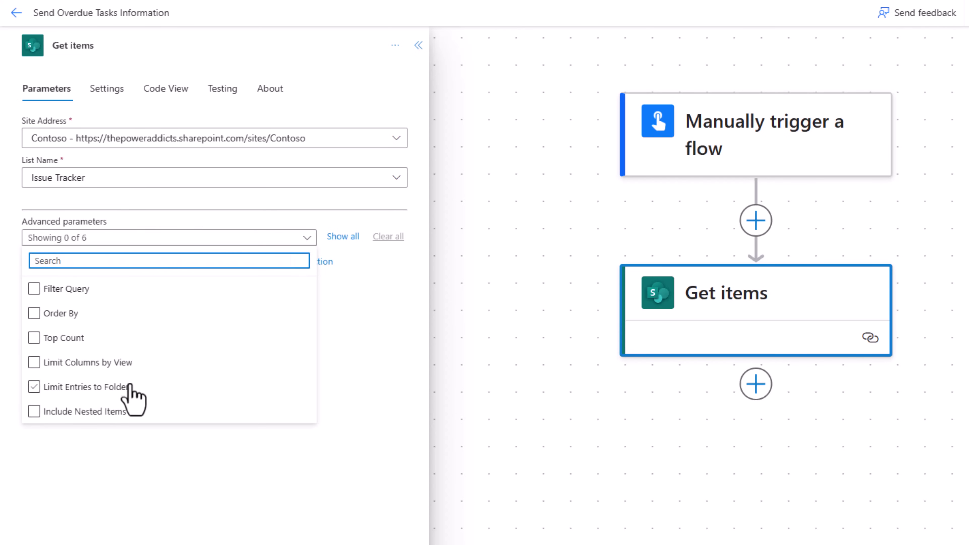
{"action": "left_click", "coordinate": [127, 364]}
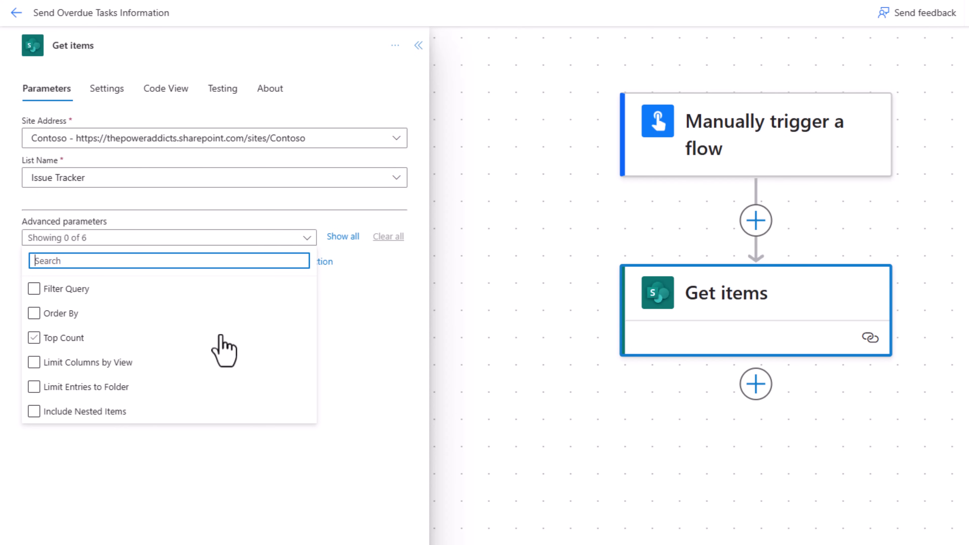
{"action": "left_click", "coordinate": [343, 238]}
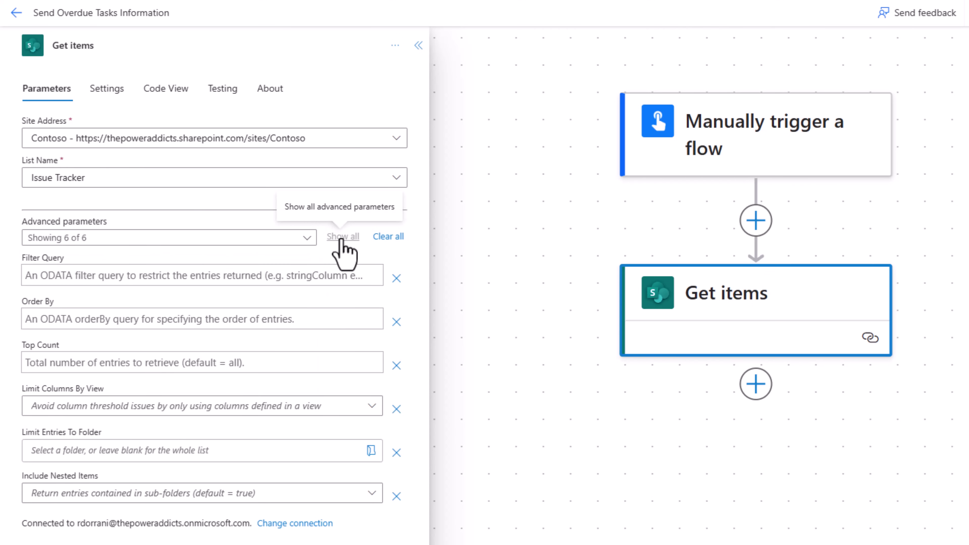
Enter the Filter Query (Status eq 'In Progress') and (DueDate lt '') and open the expression editor.
{"action": "left_click", "coordinate": [280, 281]}
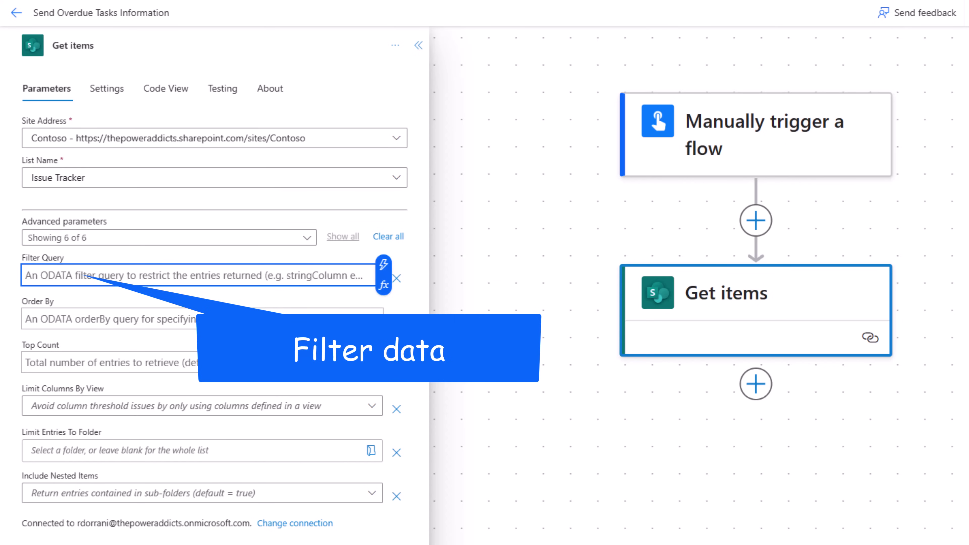
{"action": "type", "text": "Status eq '"}
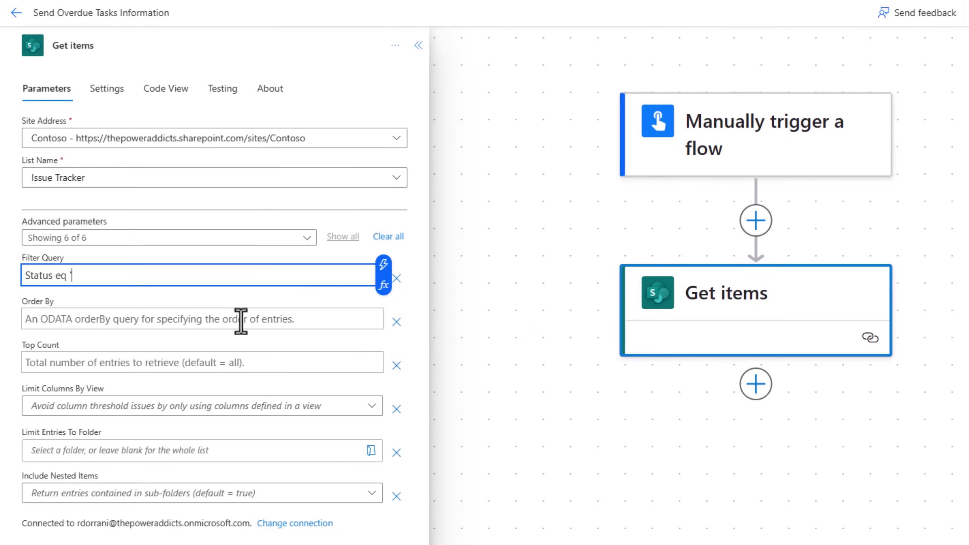
{"action": "type", "text": "In Progress'"}
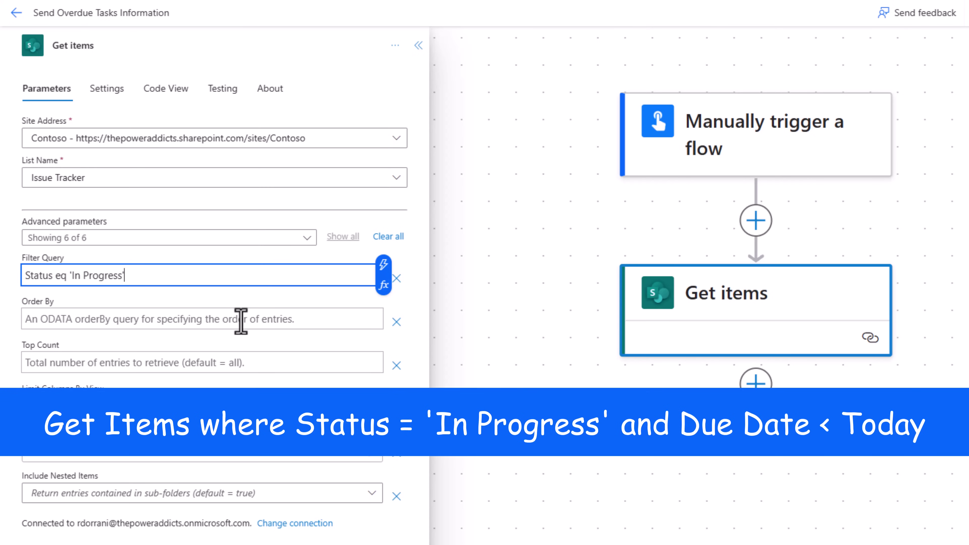
{"action": "type", "text": ")"}
{"action": "type", "text": "("}
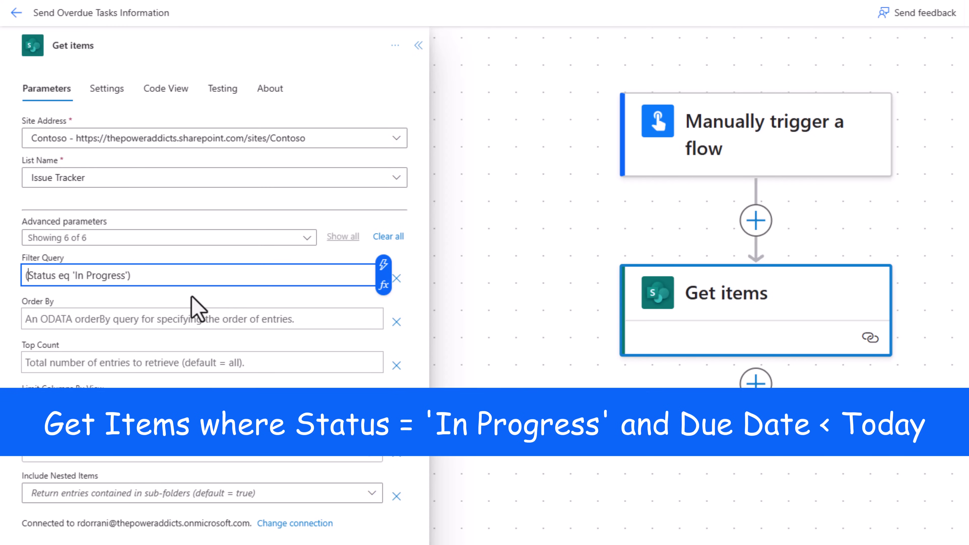
{"action": "left_click", "coordinate": [198, 275]}
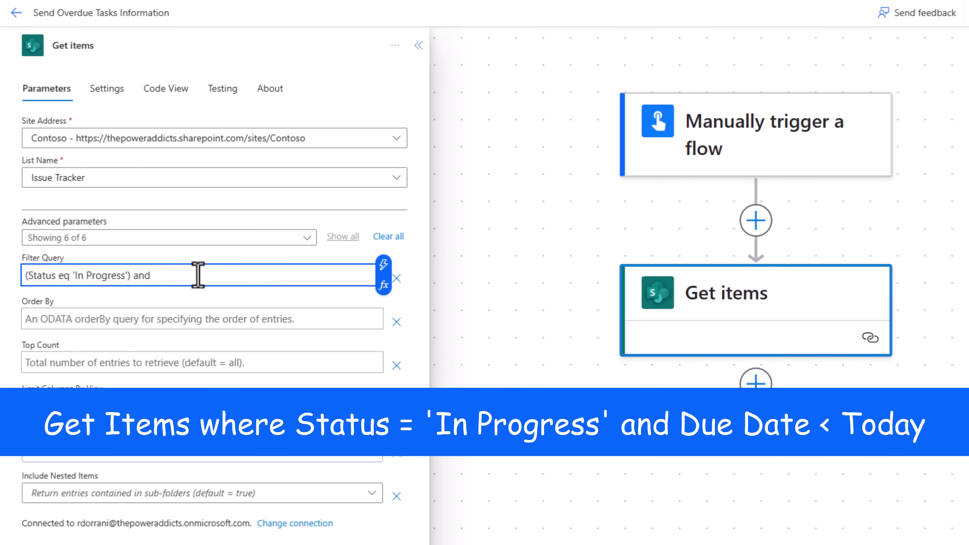
{"action": "type", "text": "and (DueDate lt "}
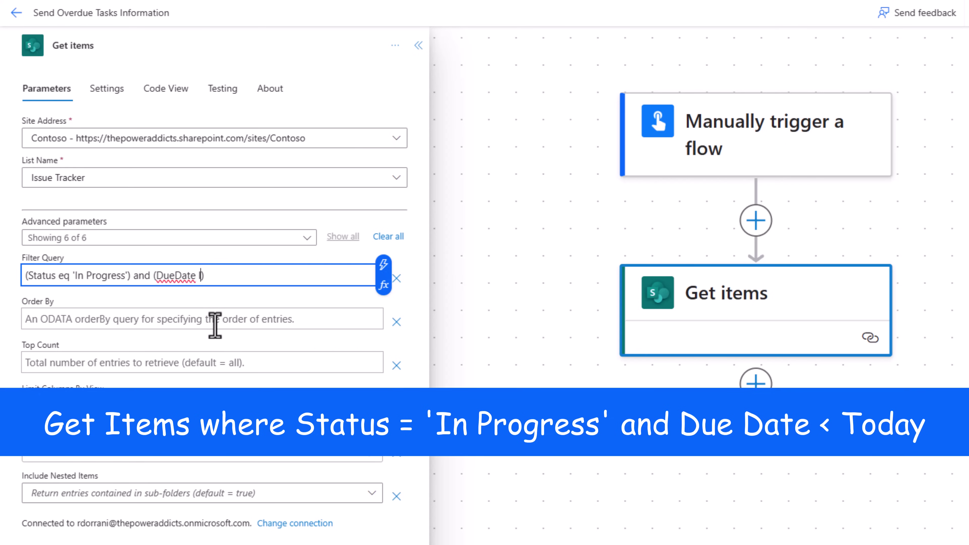
{"action": "type", "text": "''"}
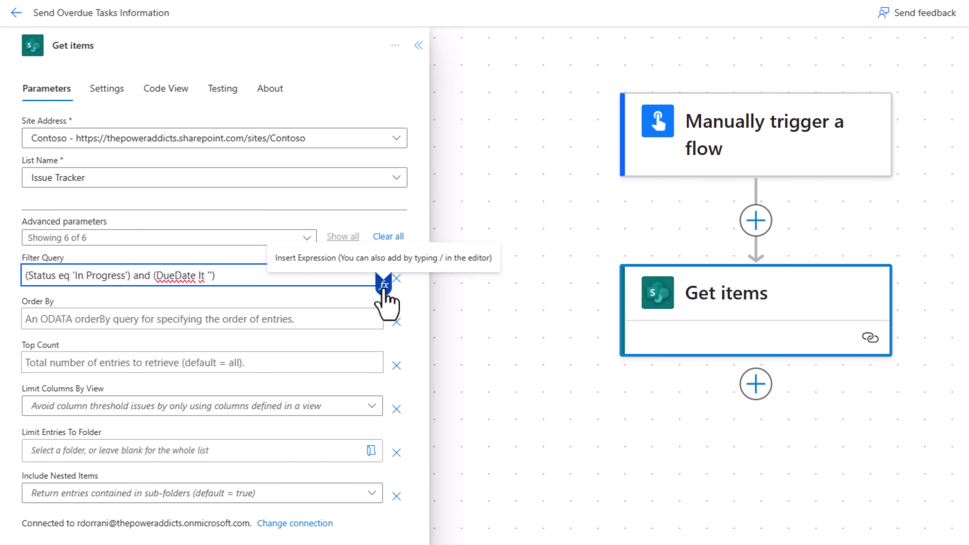
{"action": "left_click", "coordinate": [383, 285]}
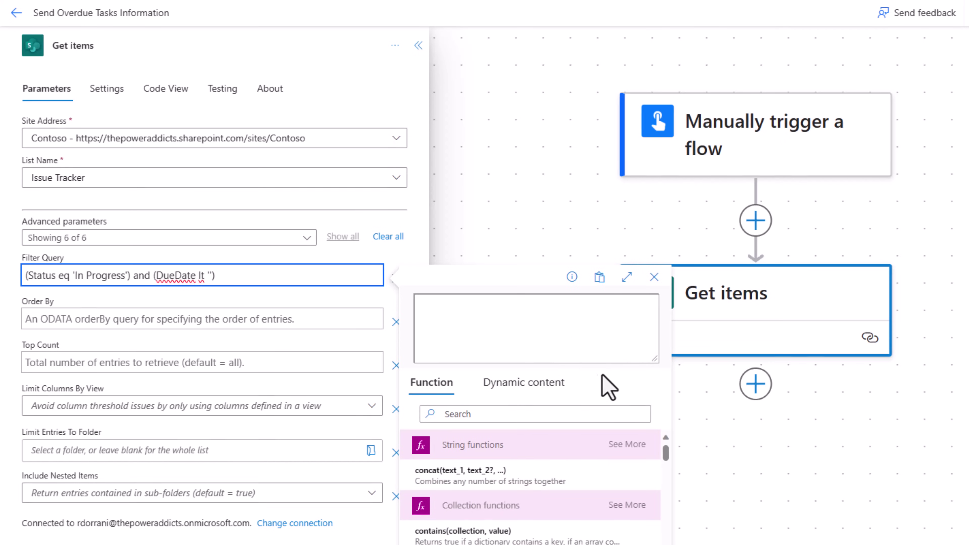
{"action": "key", "text": "ctrl+a"}
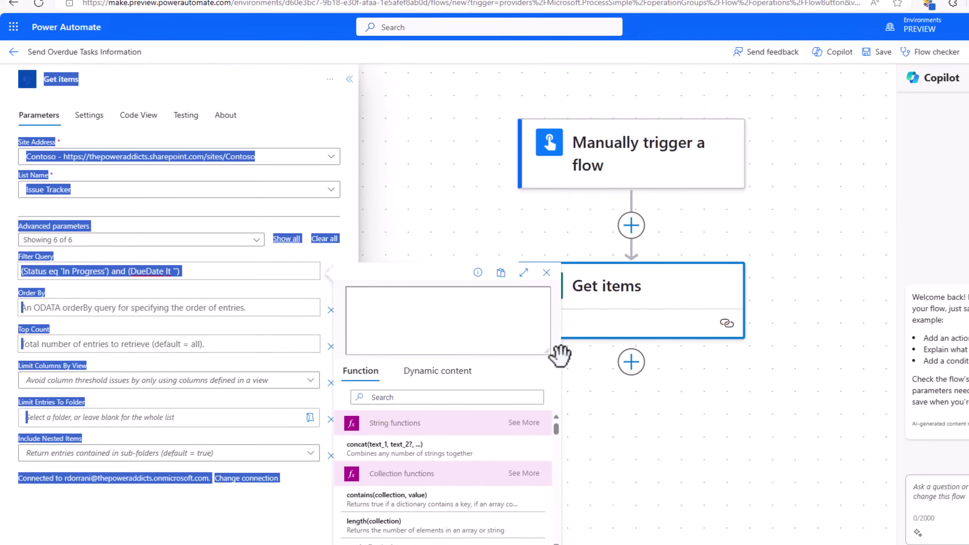
{"action": "left_click", "coordinate": [560, 355]}
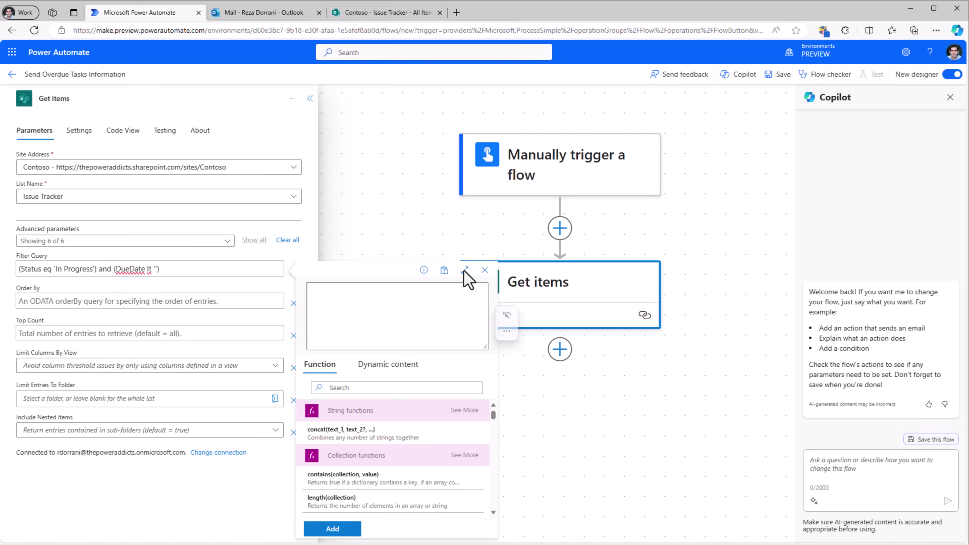
Expand the expression editor, close Copilot, and browse the Function and Dynamic content lists.
{"action": "left_click", "coordinate": [464, 270]}
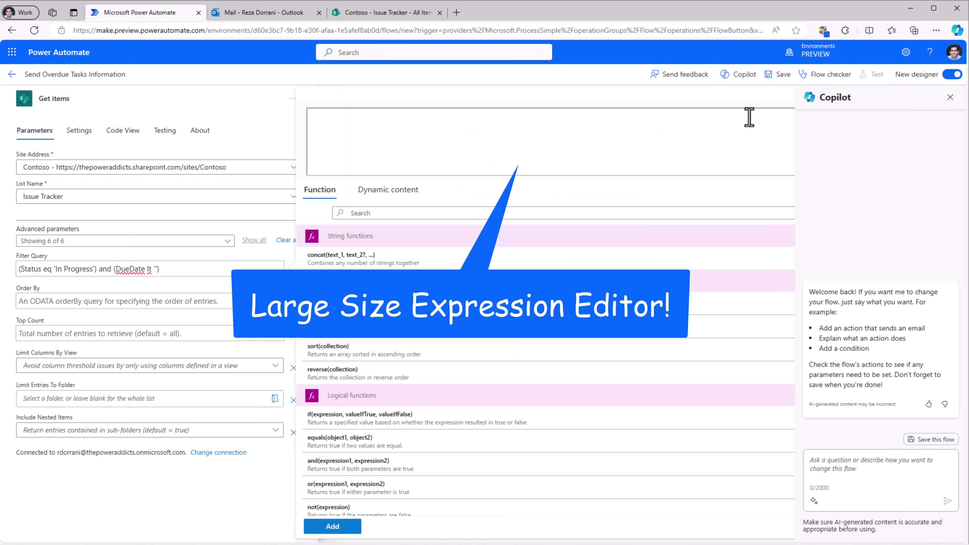
{"action": "left_click", "coordinate": [950, 97]}
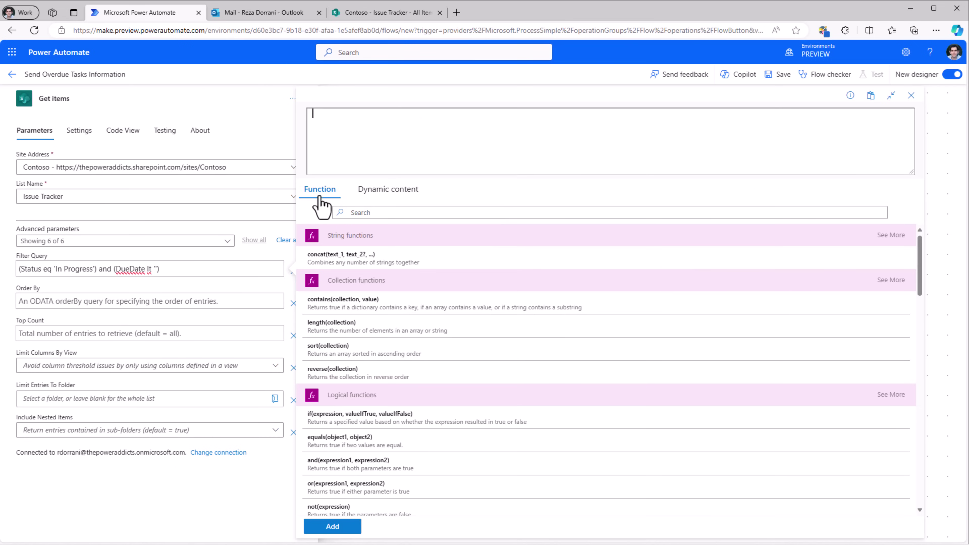
{"action": "scroll", "coordinate": [405, 336], "scroll_direction": "down", "scroll_amount": 3}
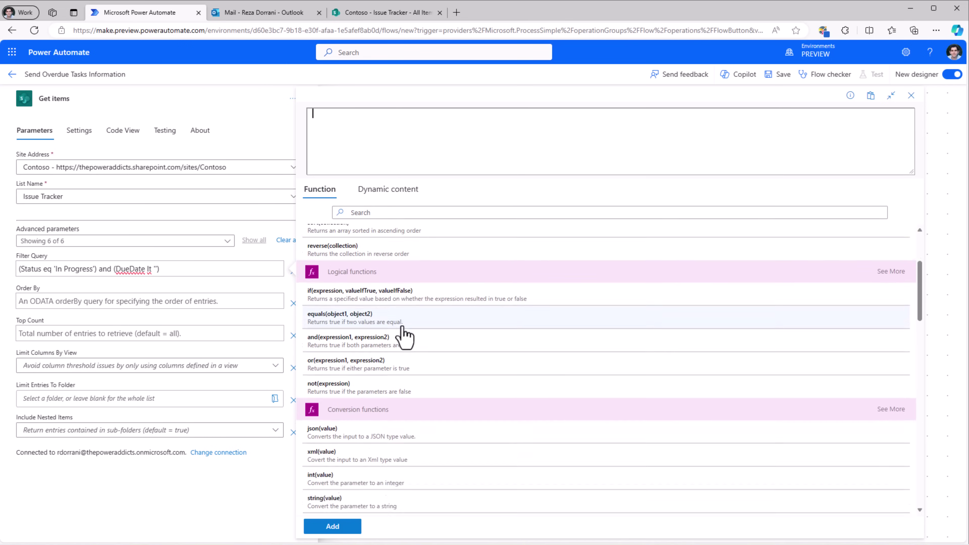
{"action": "scroll", "coordinate": [405, 332], "scroll_direction": "up", "scroll_amount": 5}
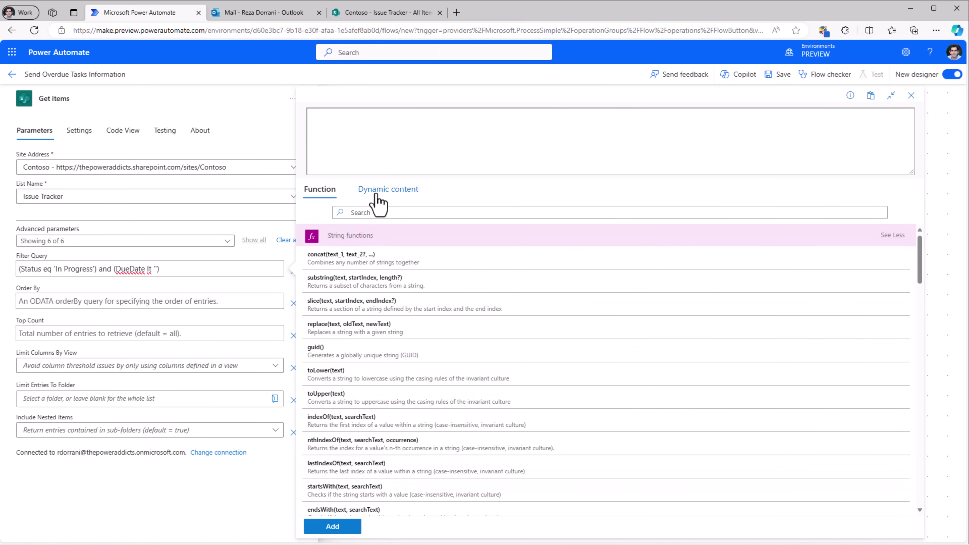
{"action": "left_click", "coordinate": [378, 202]}
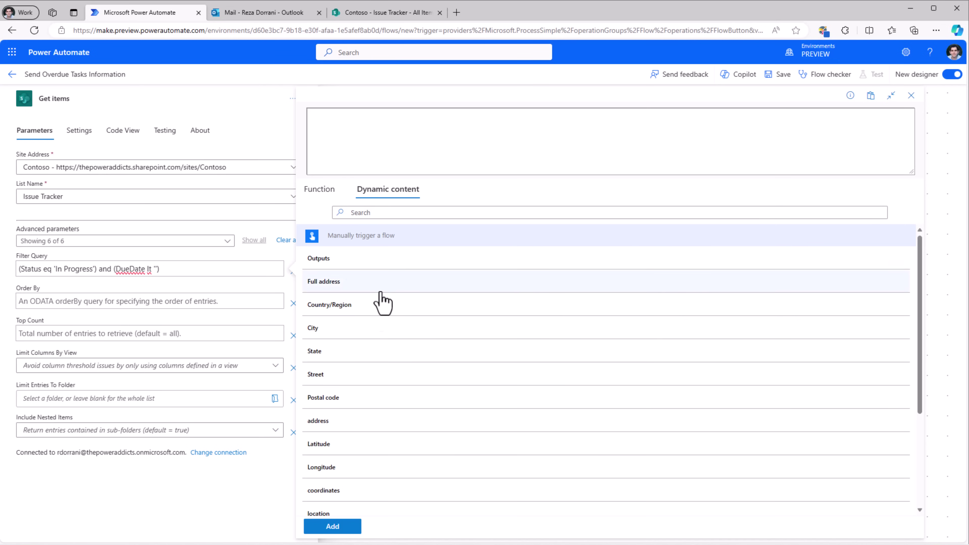
{"action": "left_click", "coordinate": [325, 202]}
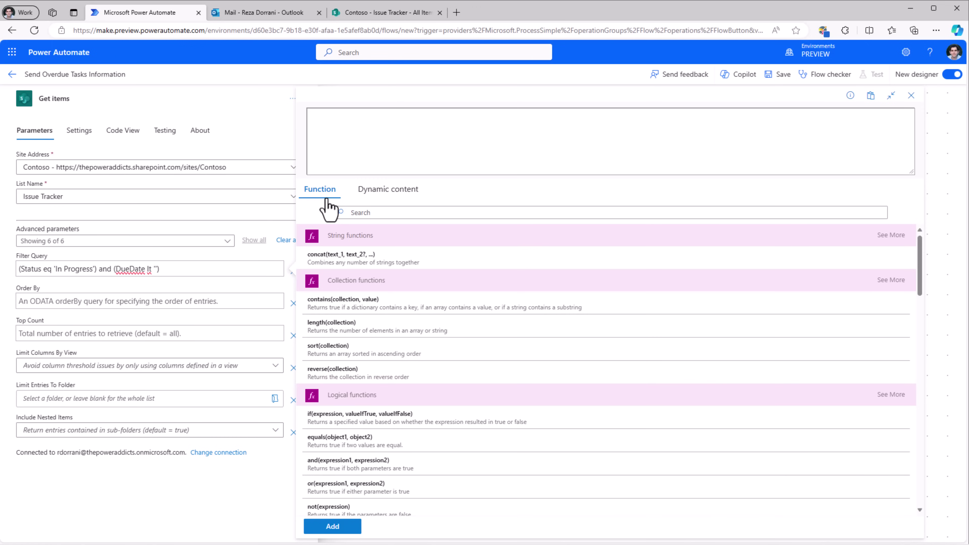
{"action": "left_click", "coordinate": [849, 99]}
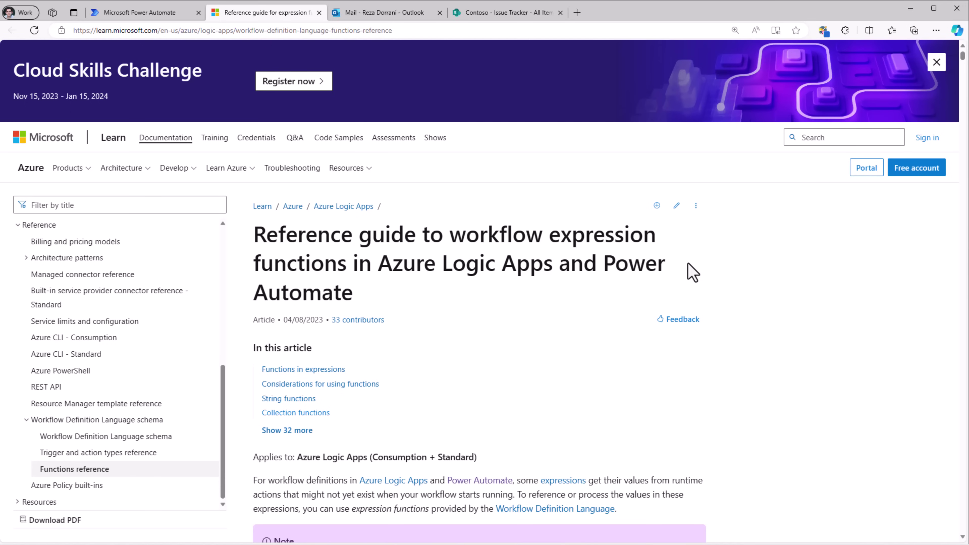
Scroll through the Microsoft Learn workflow expression functions reference.
{"action": "scroll", "coordinate": [596, 352], "scroll_direction": "down", "scroll_amount": 10}
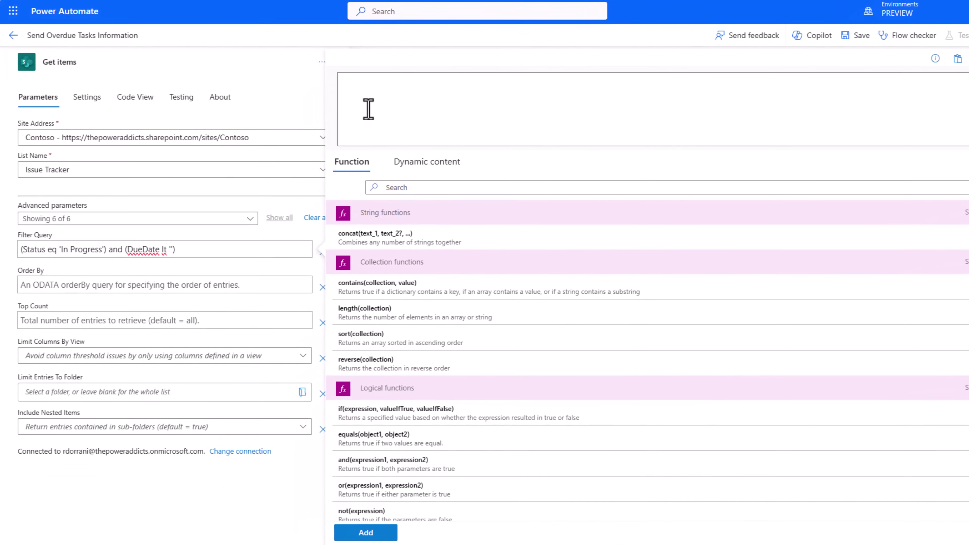
Insert a utcNow() expression inside the DueDate quotes of the Filter Query.
{"action": "type", "text": "utc"}
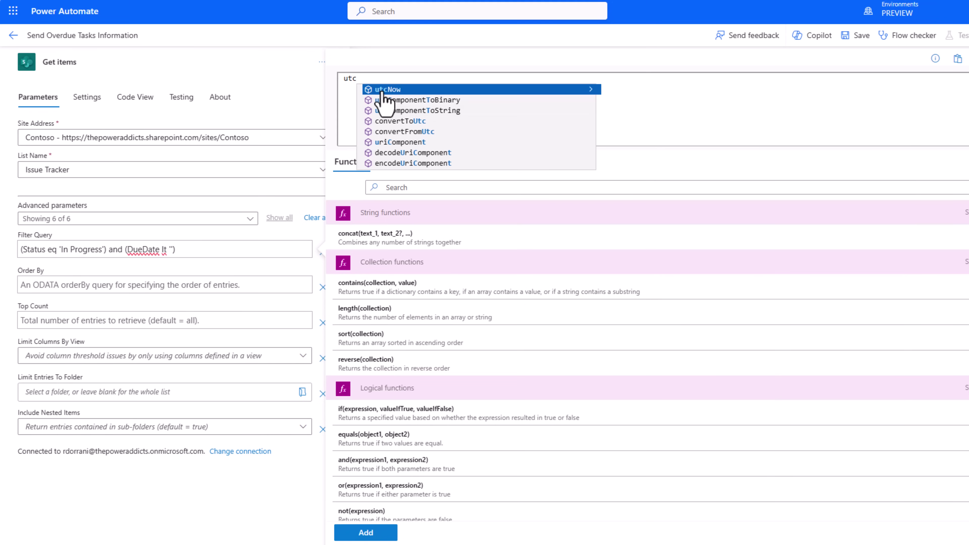
{"action": "left_click", "coordinate": [395, 91]}
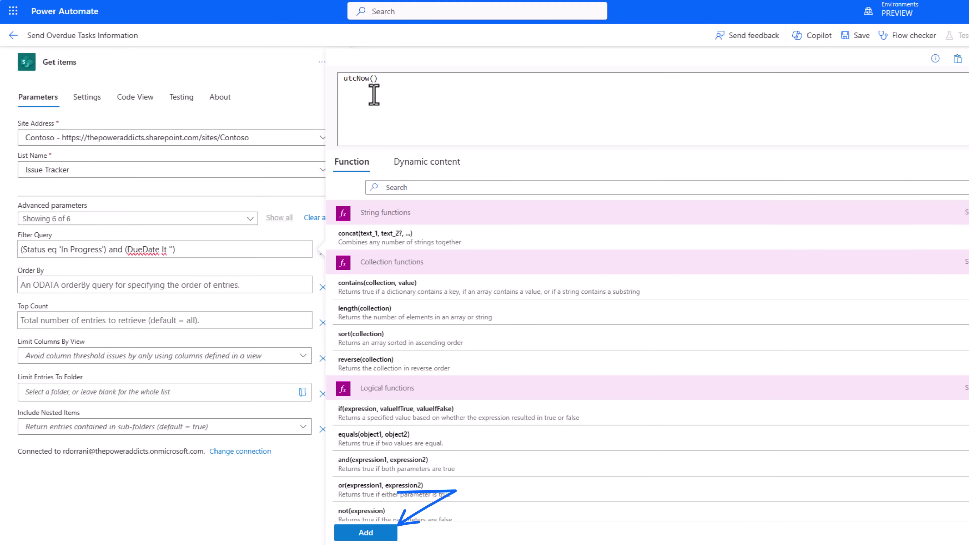
{"action": "left_click", "coordinate": [365, 532]}
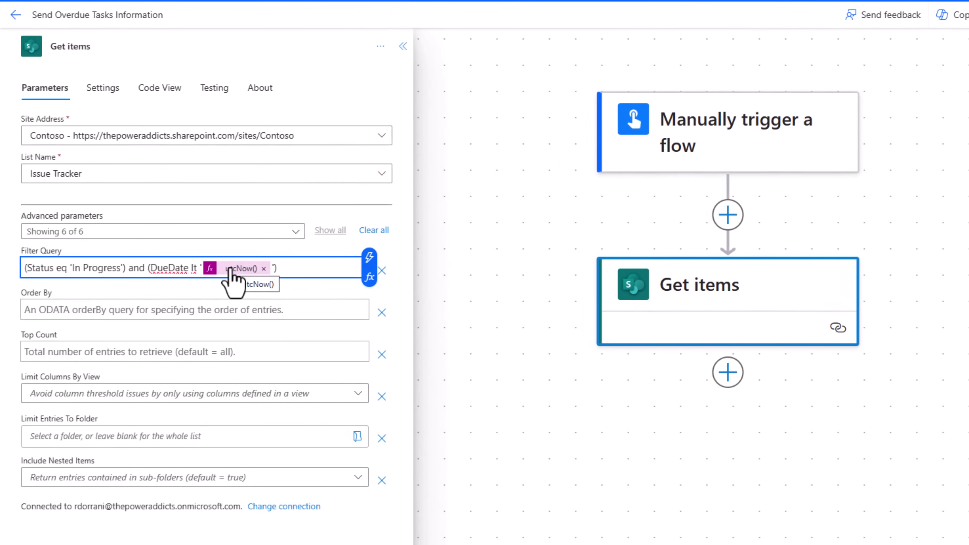
Rename the action to 'Get items from Issue Tracker List' and open its More commands menu.
{"action": "left_click", "coordinate": [206, 190]}
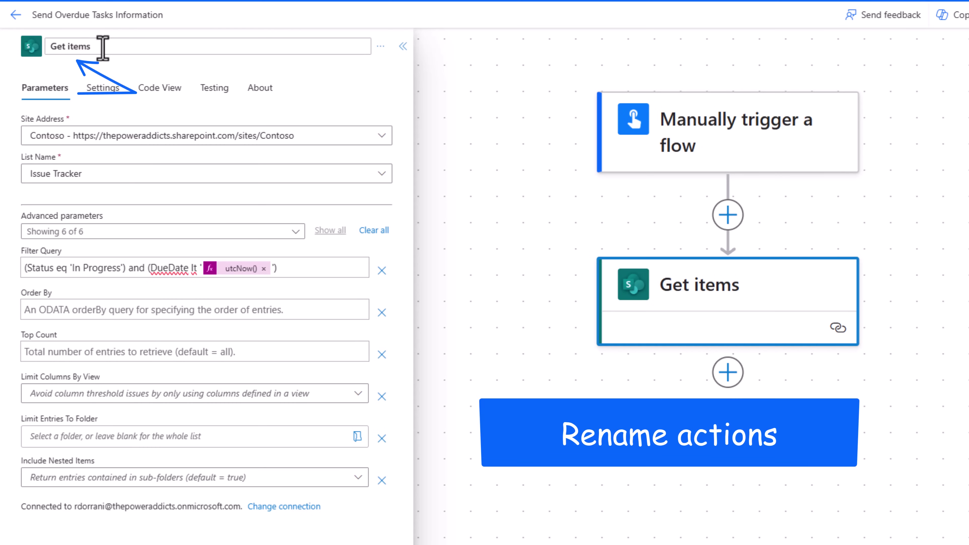
{"action": "type", "text": "rom Issue Tracker List"}
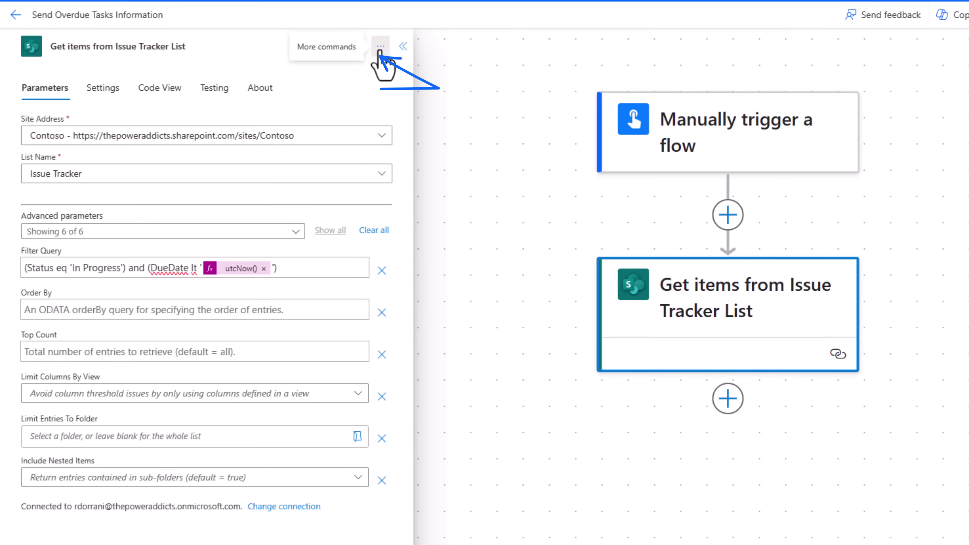
{"action": "left_click", "coordinate": [380, 47]}
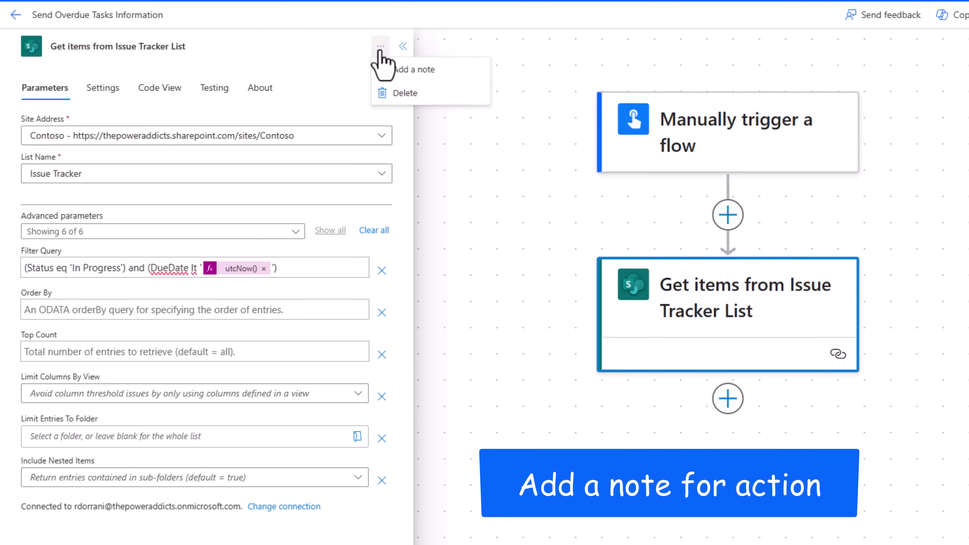
Add the note 'Get overdue items from List' to Get items, then collapse its panel.
{"action": "left_click", "coordinate": [403, 71]}
{"action": "type", "text": "Get overdue items from List"}
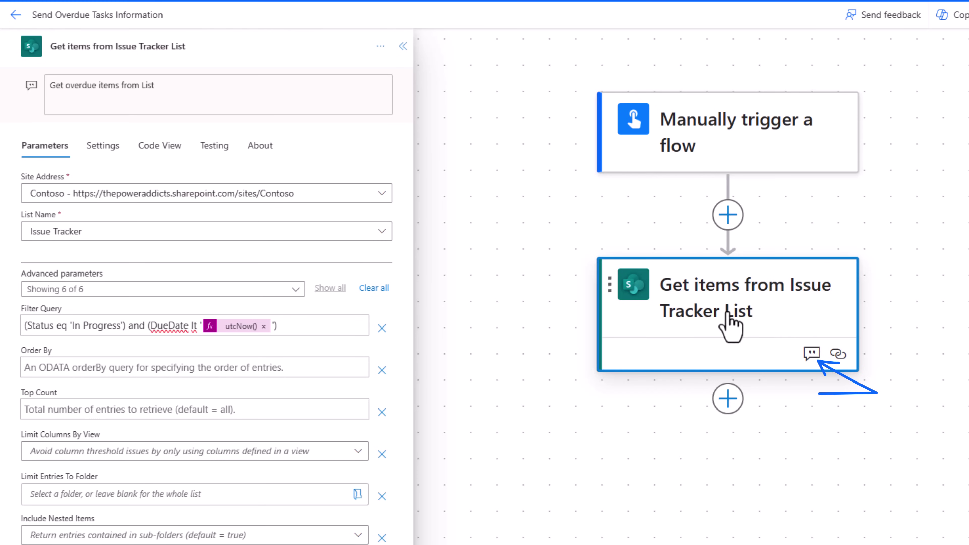
{"action": "mouse_move", "coordinate": [815, 362]}
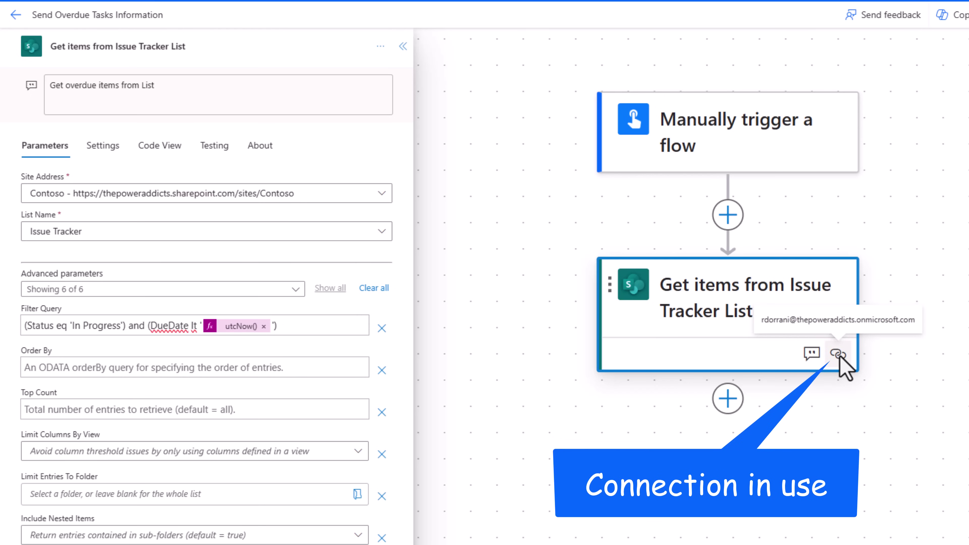
{"action": "left_click", "coordinate": [380, 46]}
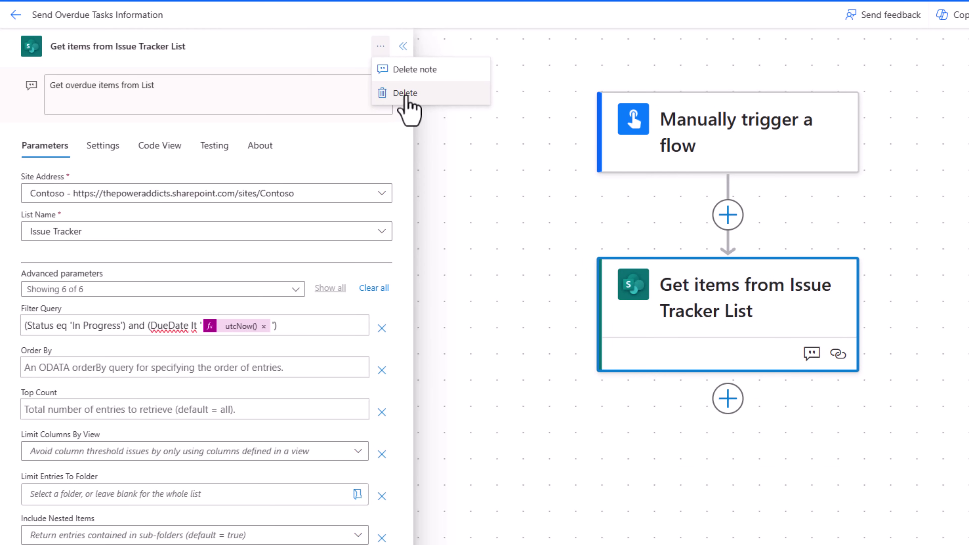
{"action": "left_click", "coordinate": [424, 109]}
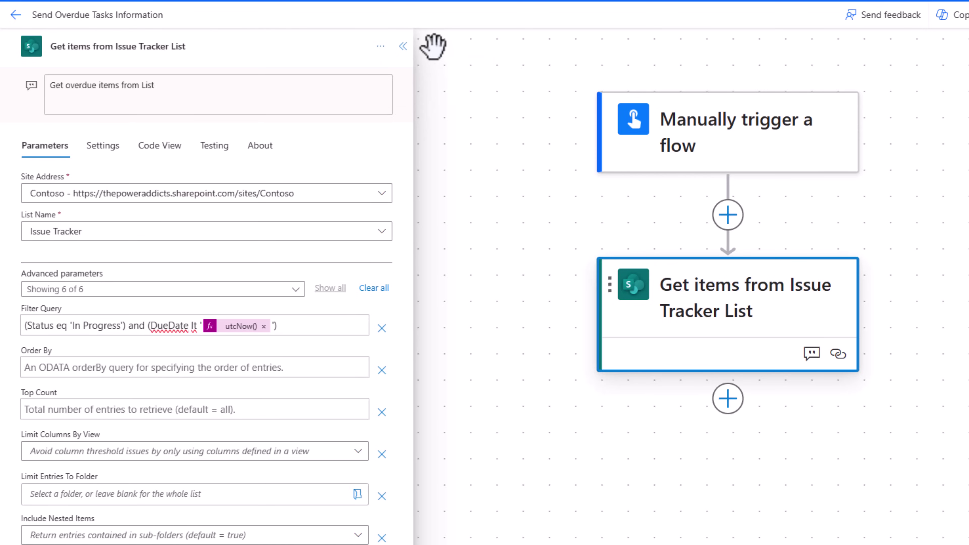
{"action": "left_click", "coordinate": [402, 47]}
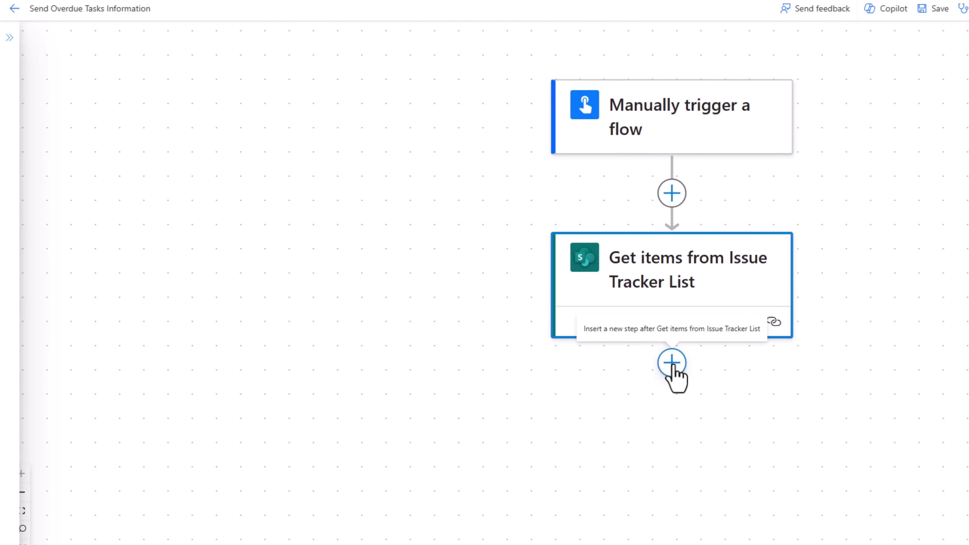
Add a Condition step after Get items from Issue Tracker List.
{"action": "left_click", "coordinate": [671, 363]}
{"action": "left_click", "coordinate": [667, 408]}
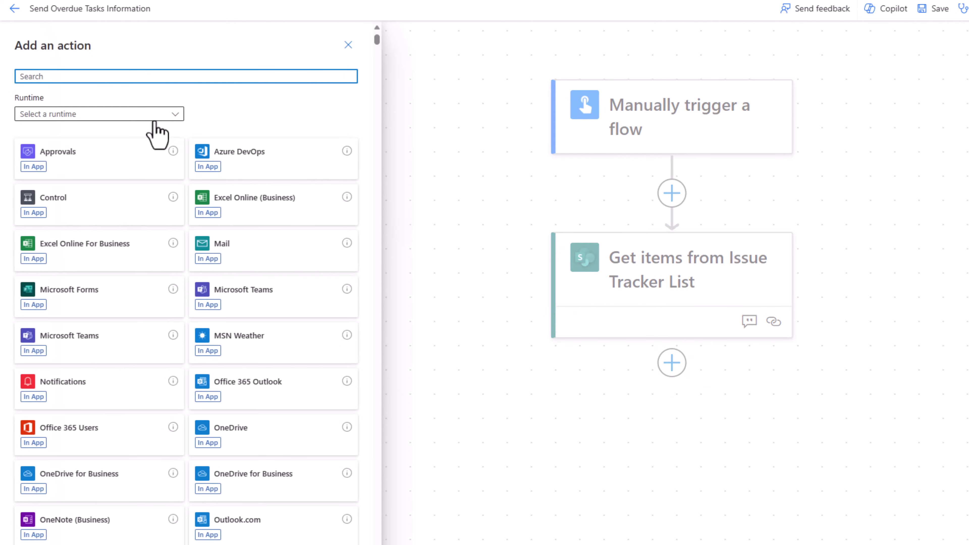
{"action": "type", "text": "condition"}
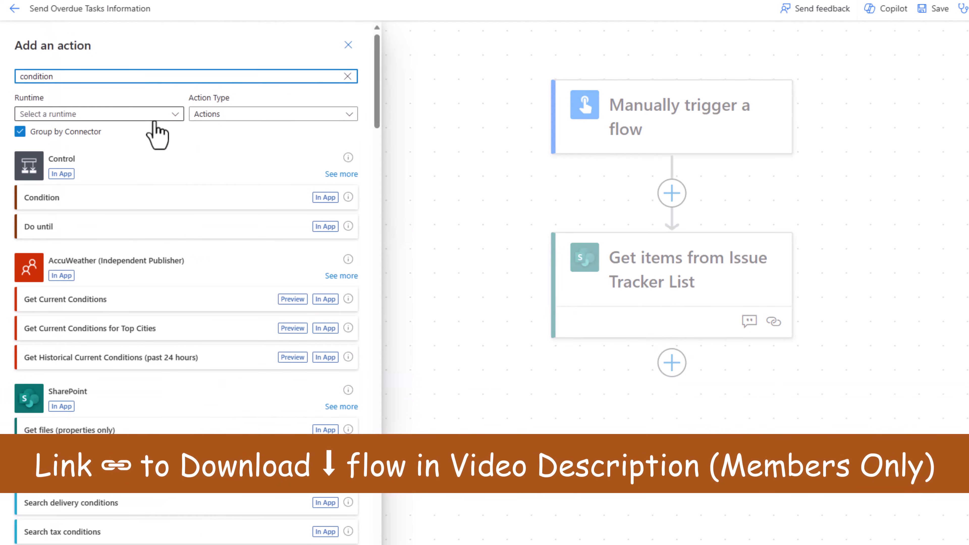
{"action": "left_click", "coordinate": [53, 202]}
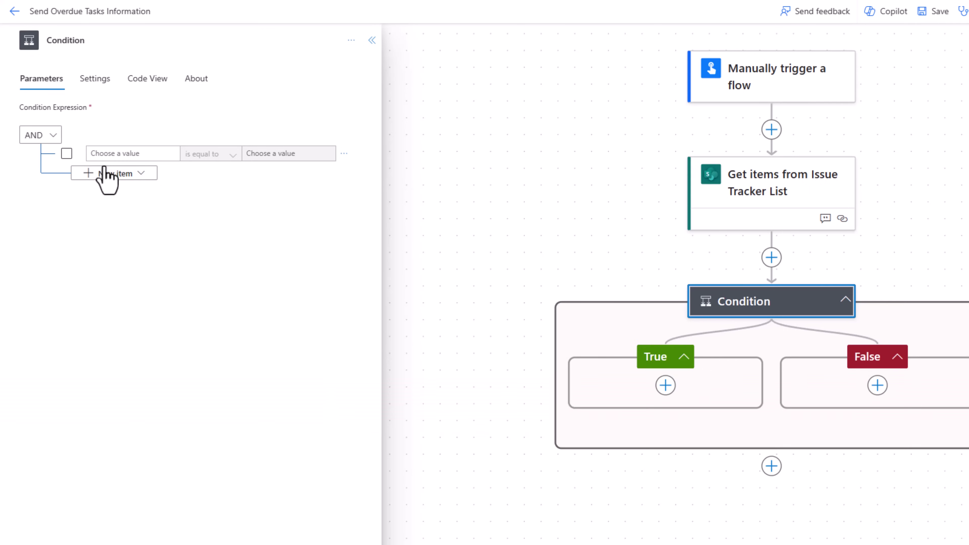
Set the condition's first value to the expression length(body/value) of the Get items output.
{"action": "left_click", "coordinate": [111, 153]}
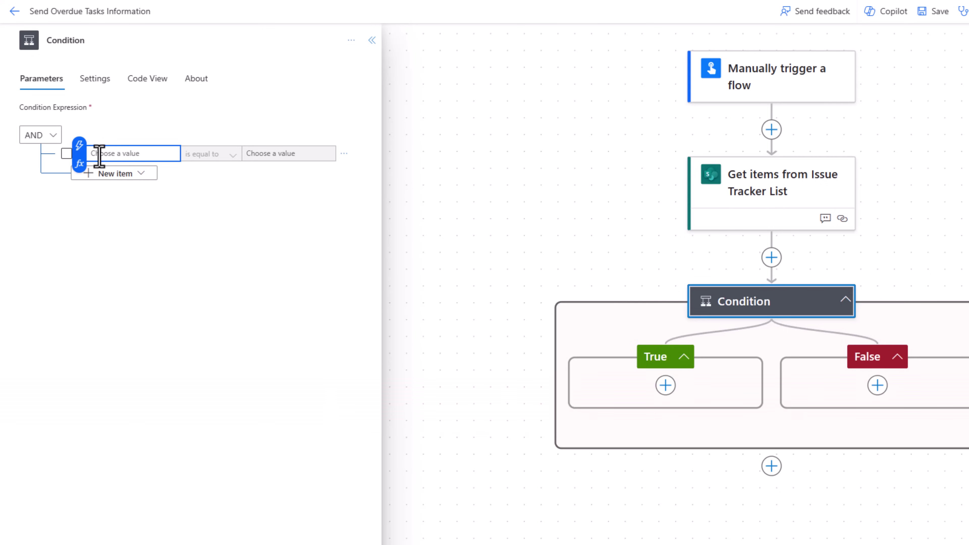
{"action": "left_click", "coordinate": [80, 168]}
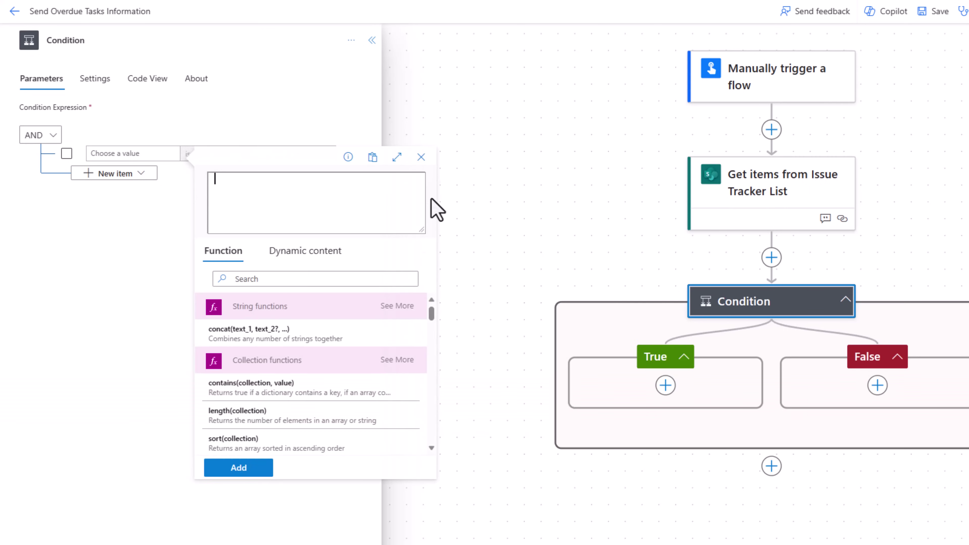
{"action": "type", "text": "lengh"}
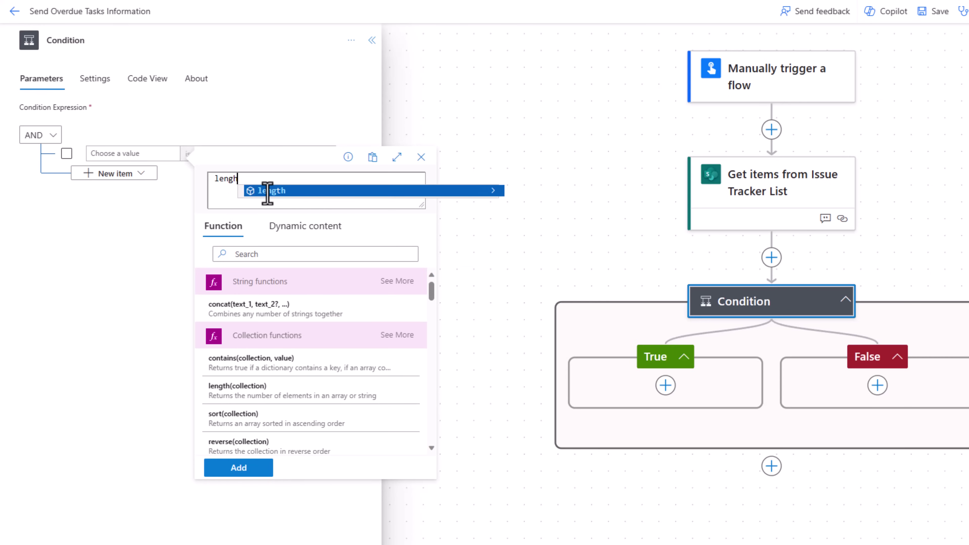
{"action": "left_click", "coordinate": [267, 190]}
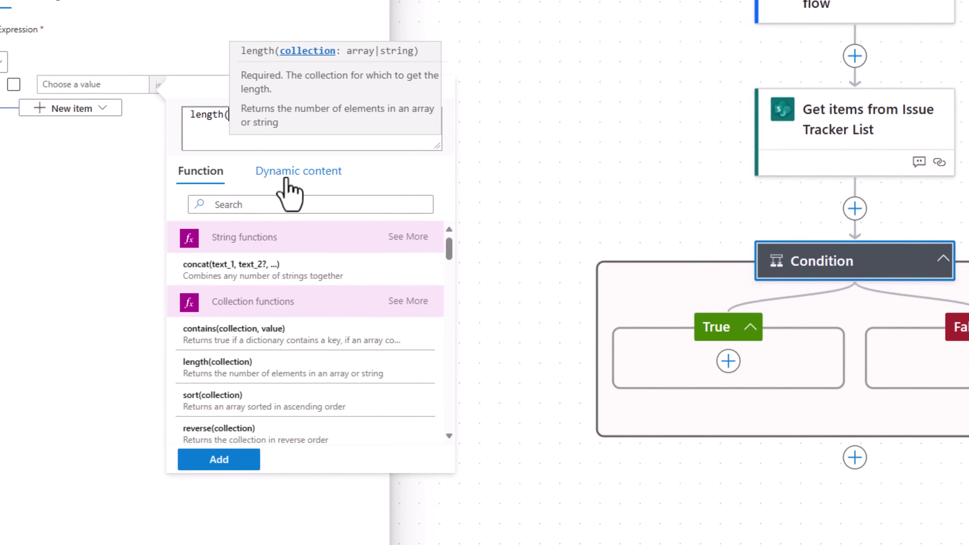
{"action": "left_click", "coordinate": [286, 164]}
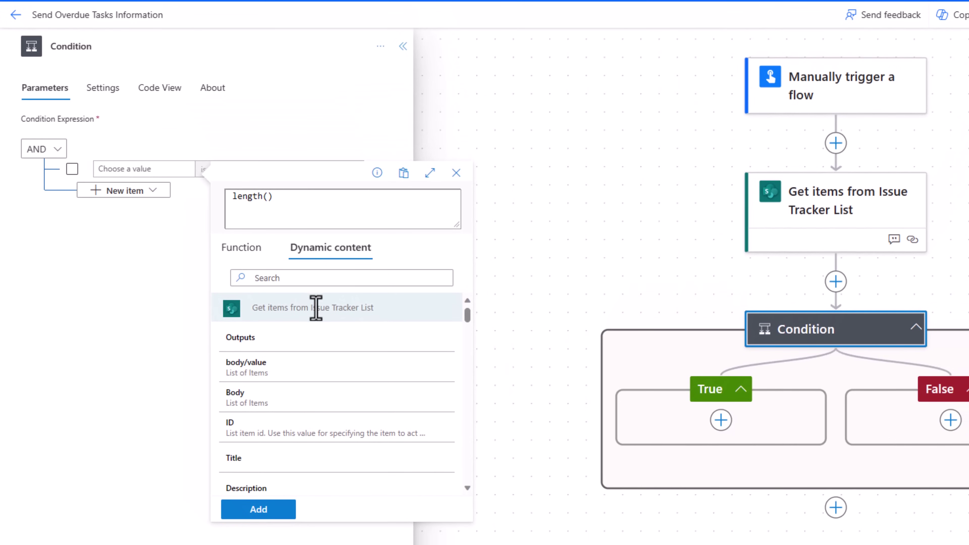
{"action": "left_click", "coordinate": [292, 377]}
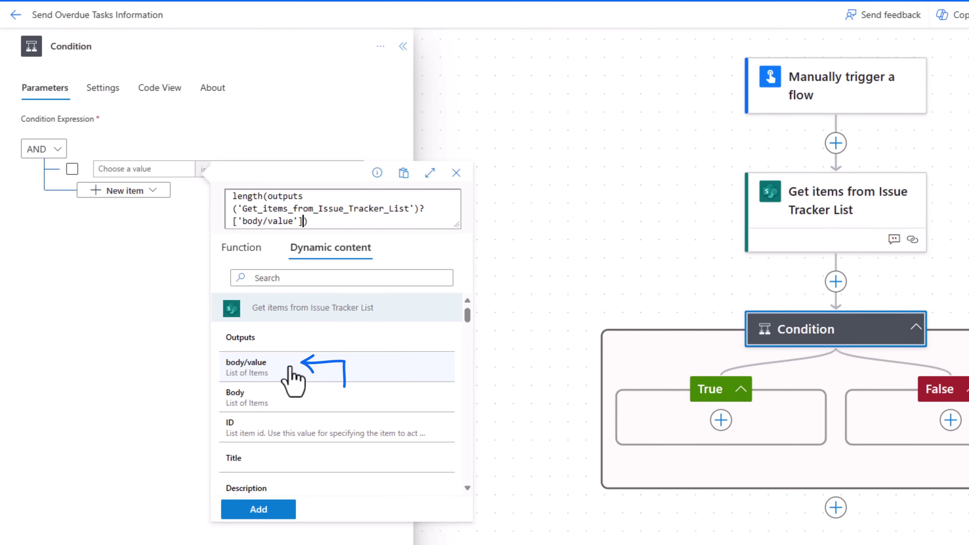
{"action": "left_click", "coordinate": [269, 510]}
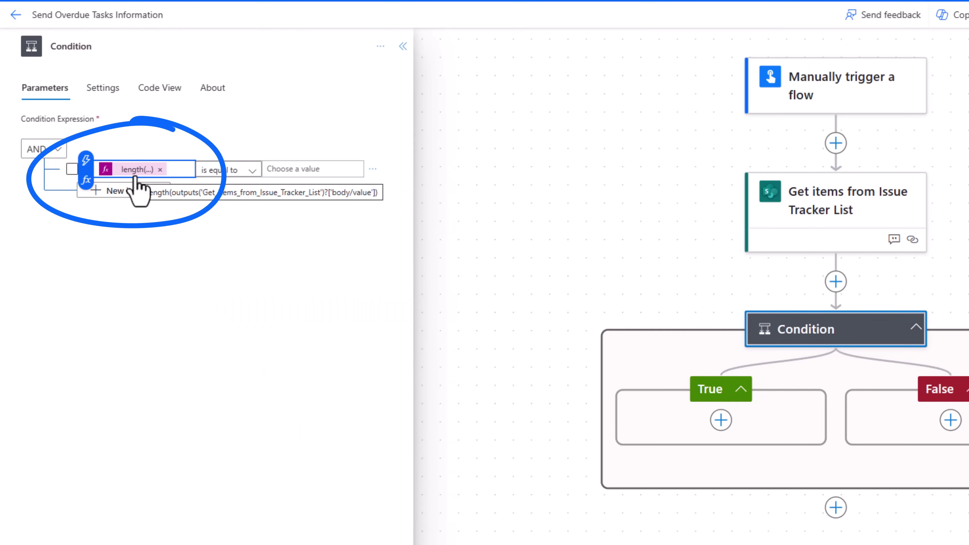
Make the condition check 'is greater than' 0.
{"action": "left_click", "coordinate": [246, 172]}
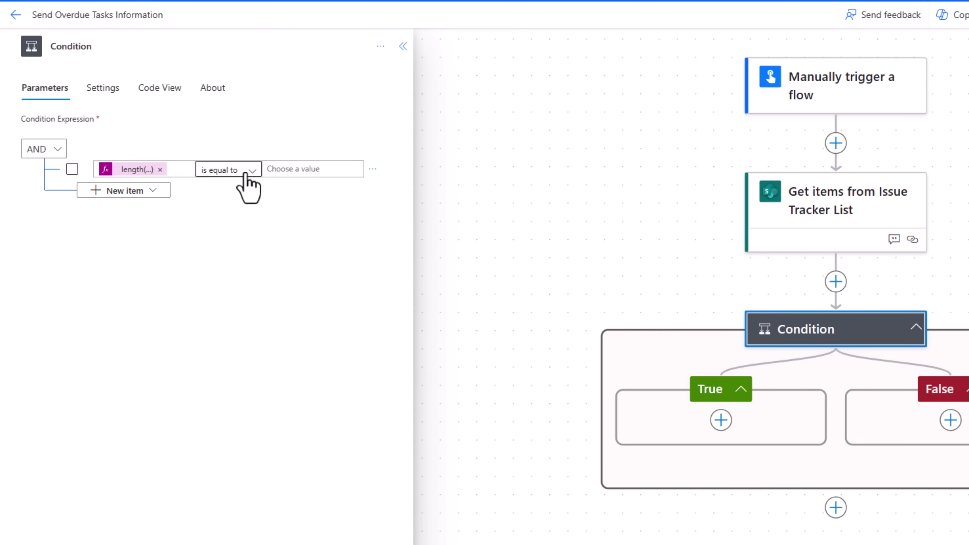
{"action": "left_click", "coordinate": [240, 282]}
{"action": "left_click", "coordinate": [287, 169]}
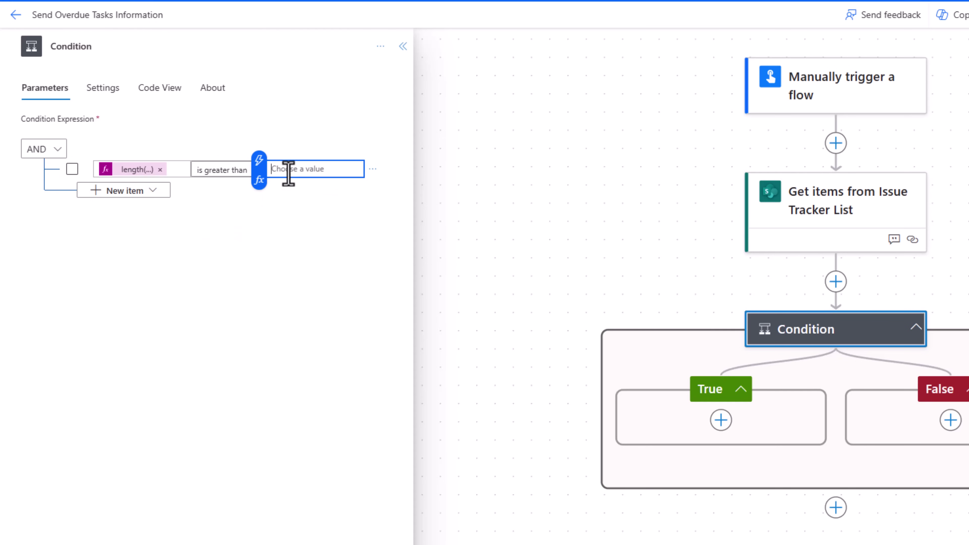
{"action": "type", "text": "0"}
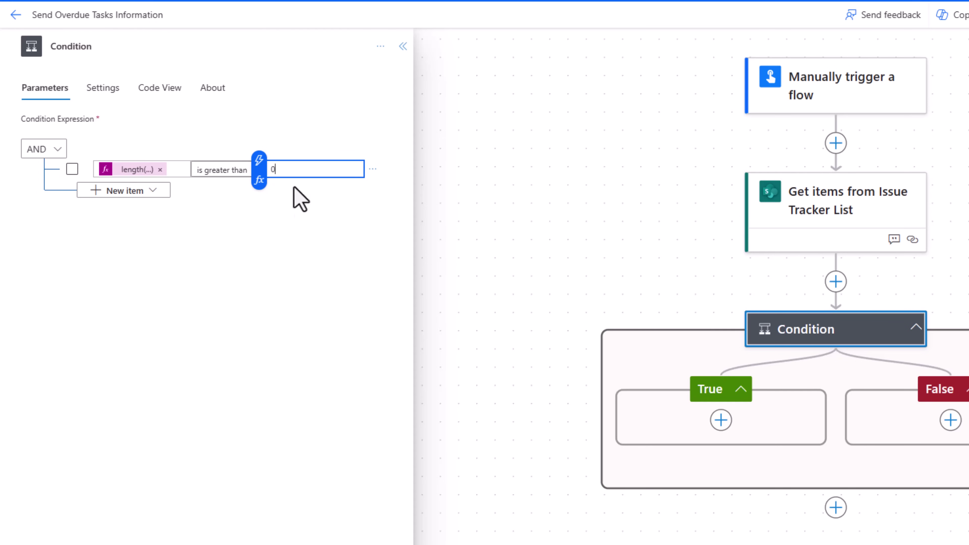
{"action": "left_click", "coordinate": [304, 236]}
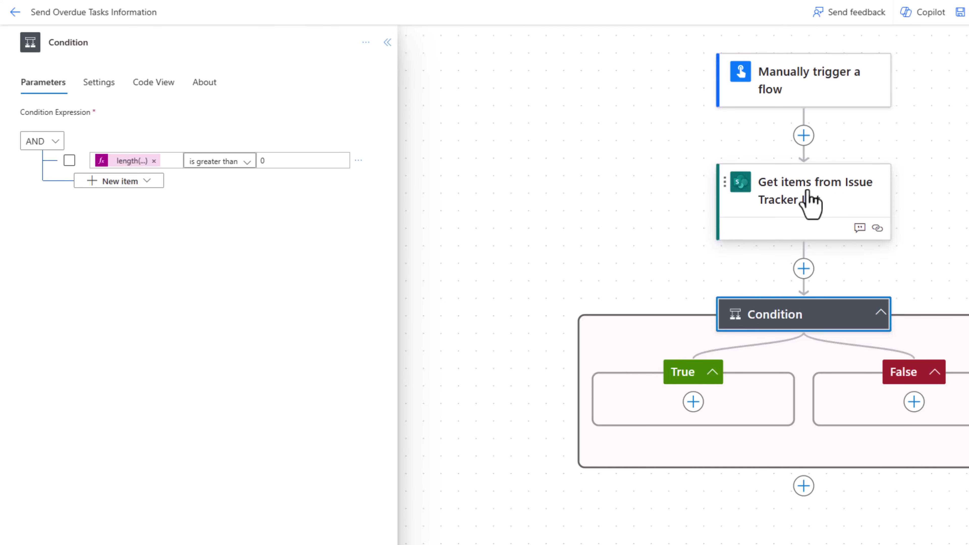
Under True, browse actions with the Runtime filter set to Built-in, then Standard.
{"action": "left_click", "coordinate": [693, 403]}
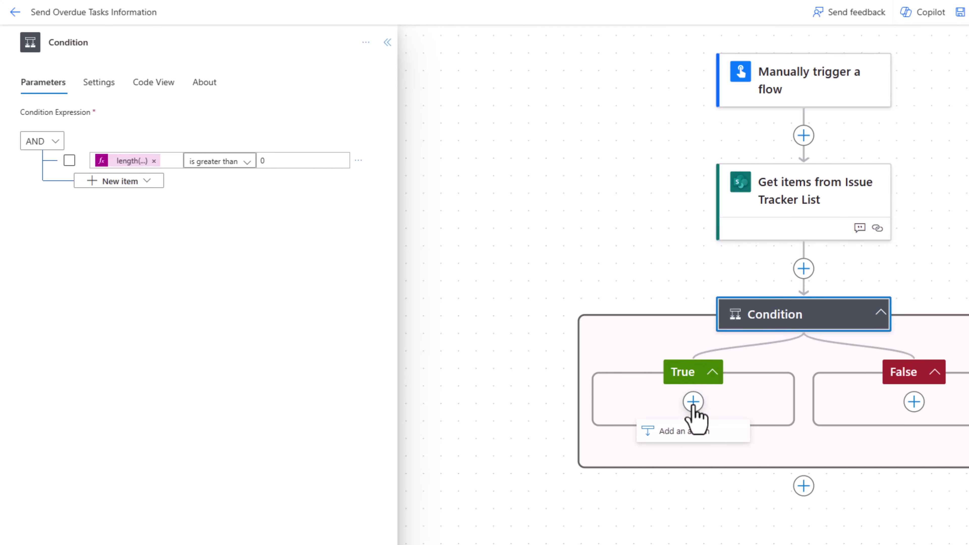
{"action": "left_click", "coordinate": [690, 433]}
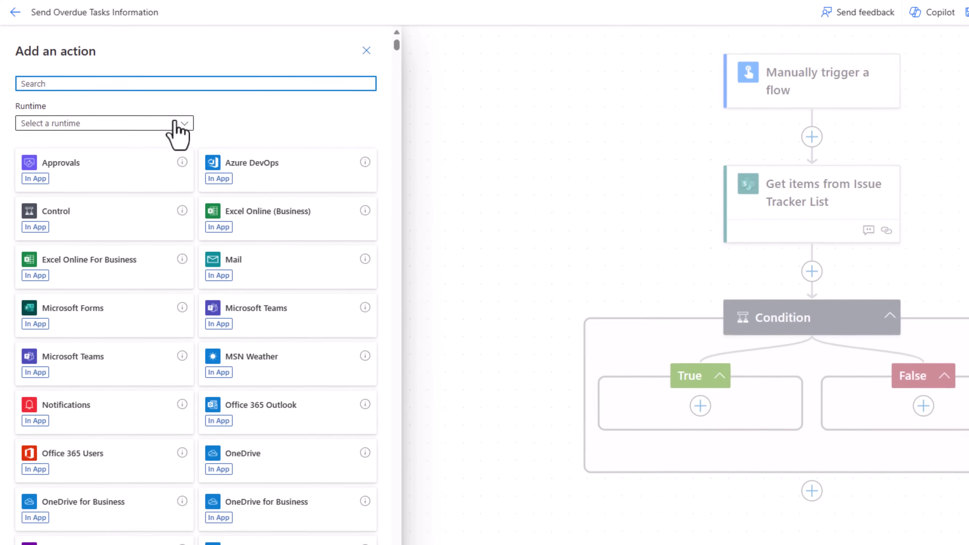
{"action": "left_click", "coordinate": [193, 130]}
{"action": "left_click", "coordinate": [42, 178]}
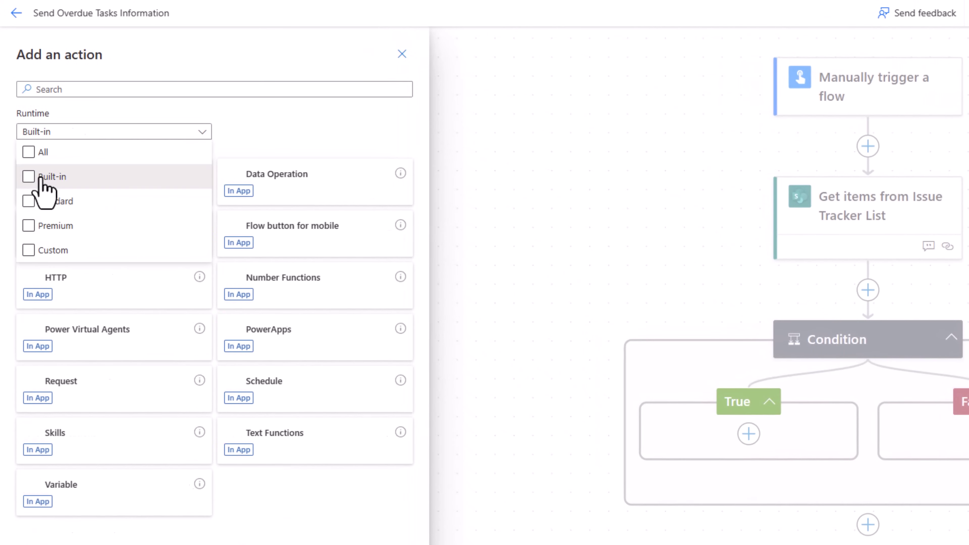
{"action": "left_click", "coordinate": [238, 152]}
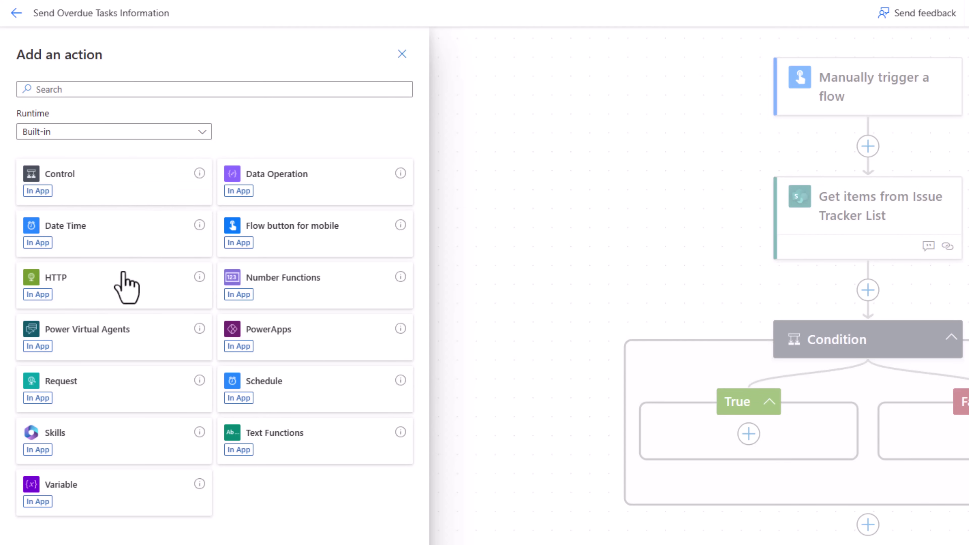
{"action": "left_click", "coordinate": [201, 133]}
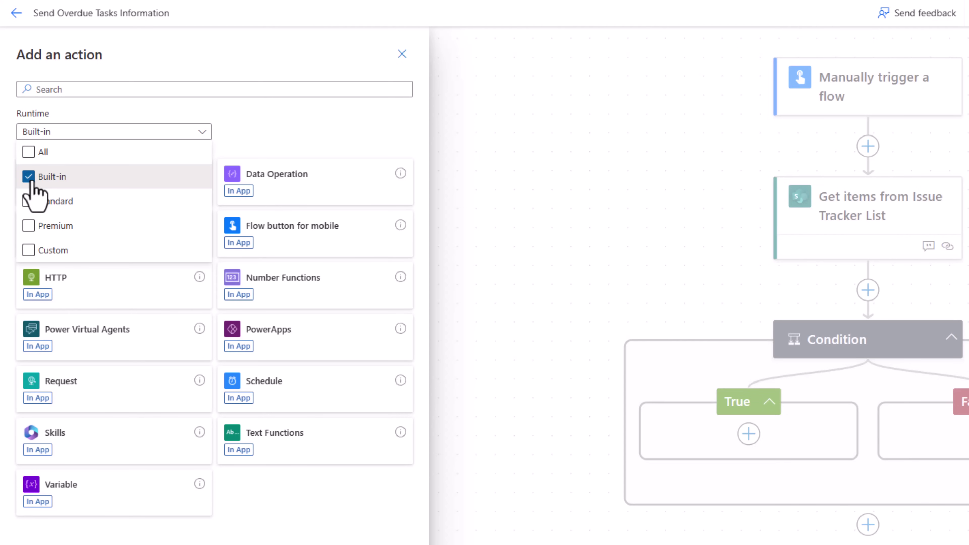
{"action": "left_click", "coordinate": [32, 179]}
{"action": "left_click", "coordinate": [33, 201]}
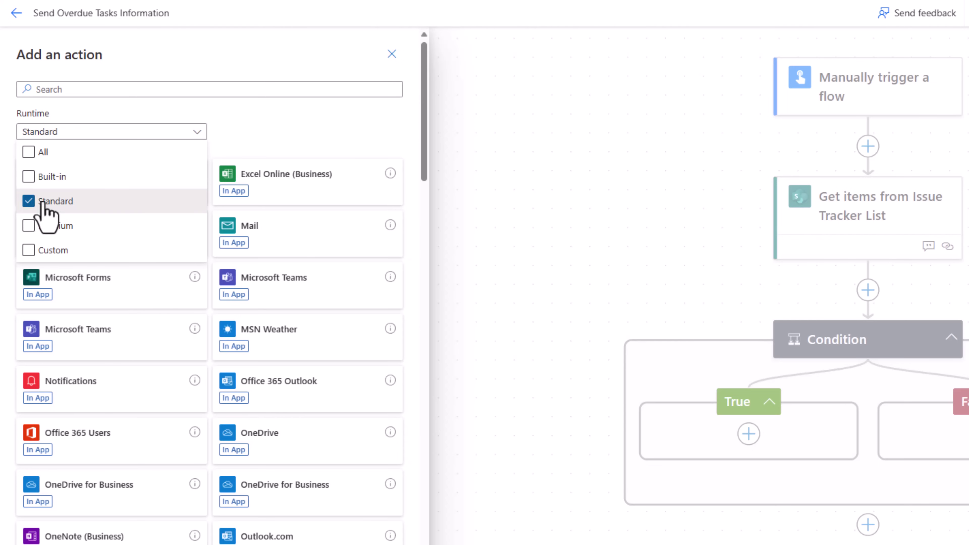
{"action": "left_click", "coordinate": [261, 151]}
{"action": "left_click", "coordinate": [196, 132]}
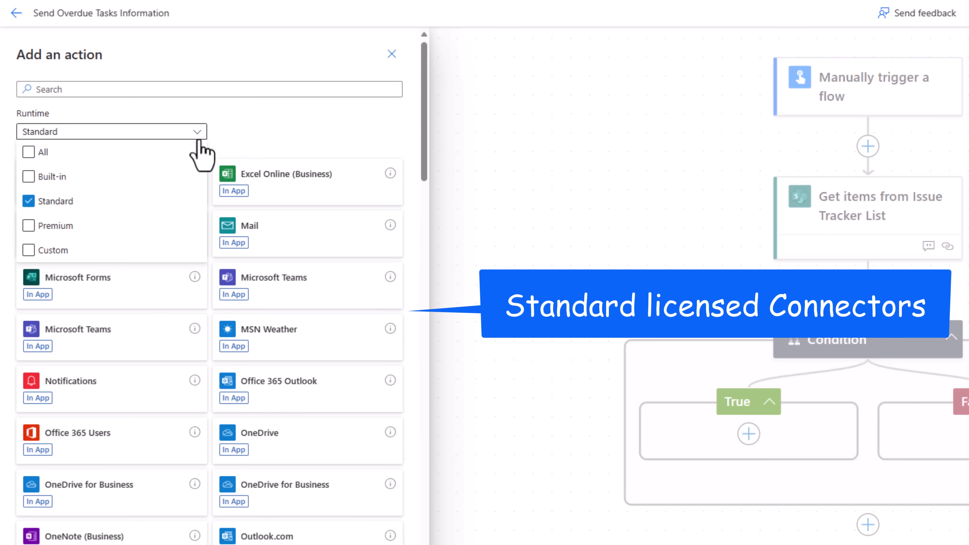
{"action": "left_click", "coordinate": [241, 138]}
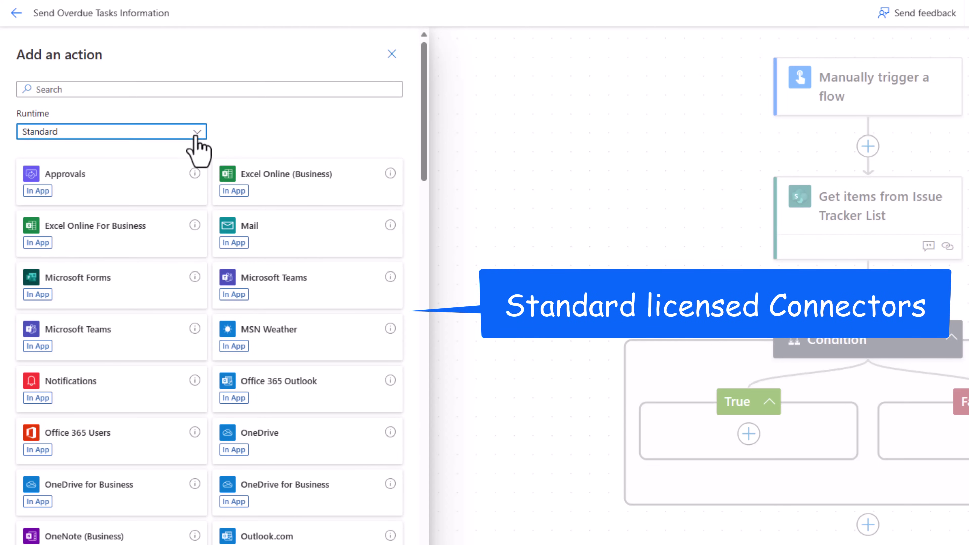
Try the Premium and Custom runtime filters, then reset the filter to All.
{"action": "left_click", "coordinate": [195, 132]}
{"action": "left_click", "coordinate": [48, 227]}
{"action": "left_click", "coordinate": [238, 143]}
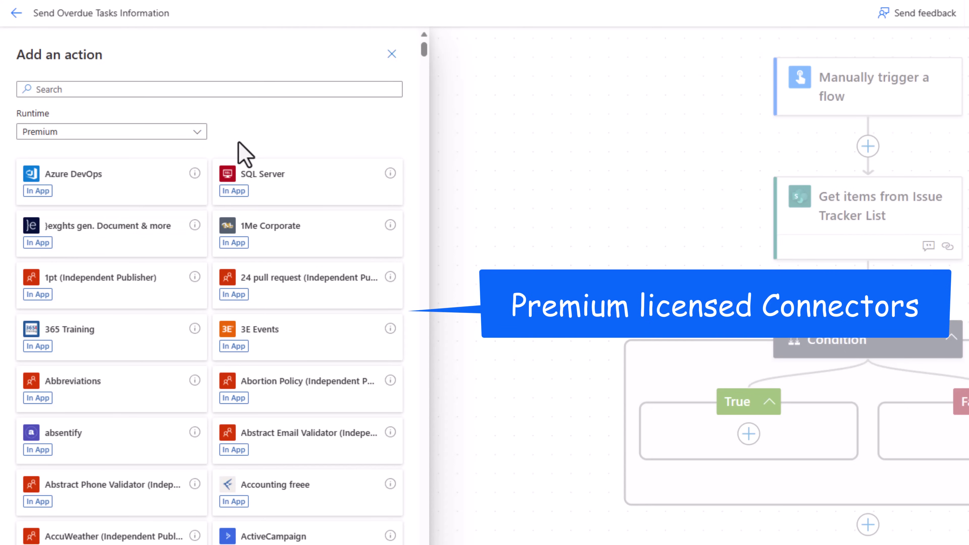
{"action": "left_click", "coordinate": [196, 133]}
{"action": "left_click", "coordinate": [61, 250]}
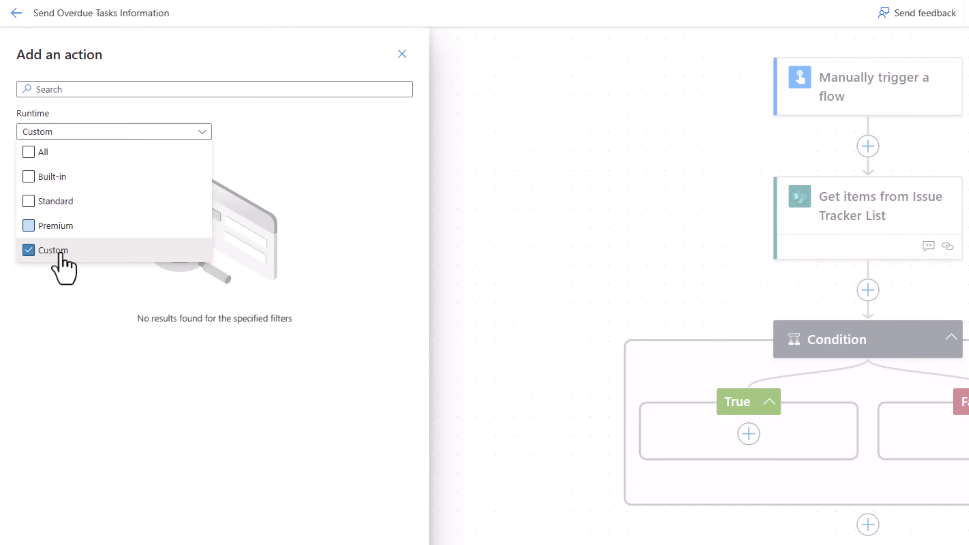
{"action": "left_click", "coordinate": [246, 189]}
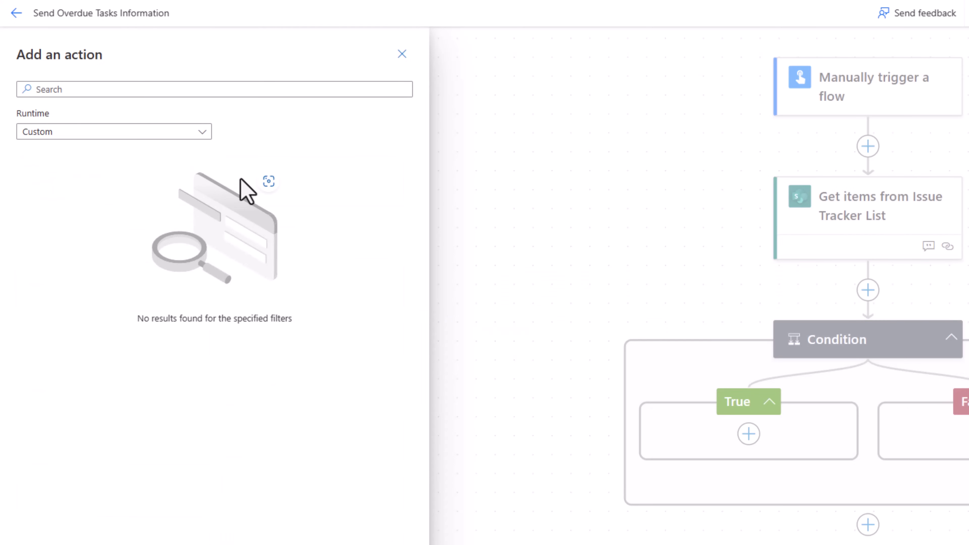
{"action": "left_click", "coordinate": [191, 138]}
{"action": "left_click", "coordinate": [50, 153]}
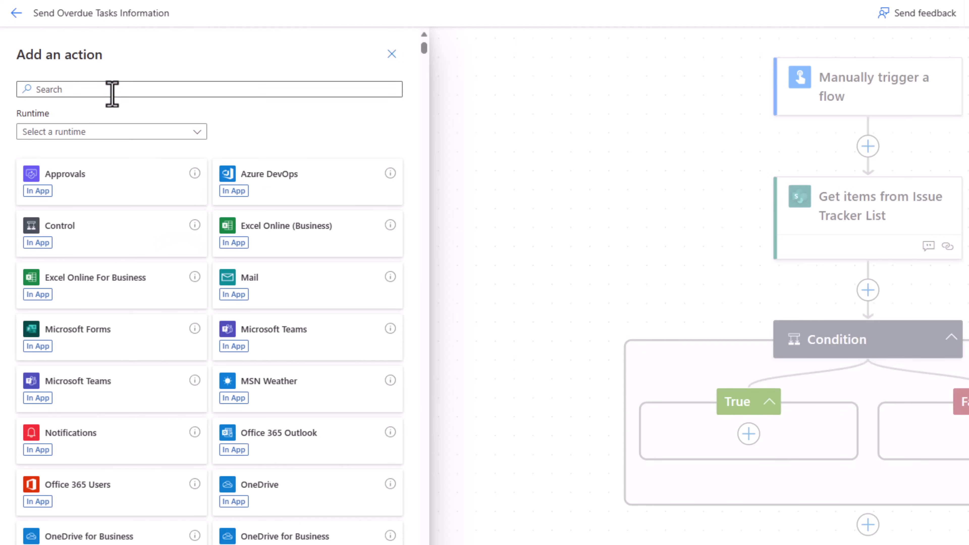
Search 'html table' and add Create HTML table to the True branch.
{"action": "left_click", "coordinate": [112, 93]}
{"action": "type", "text": "html table"}
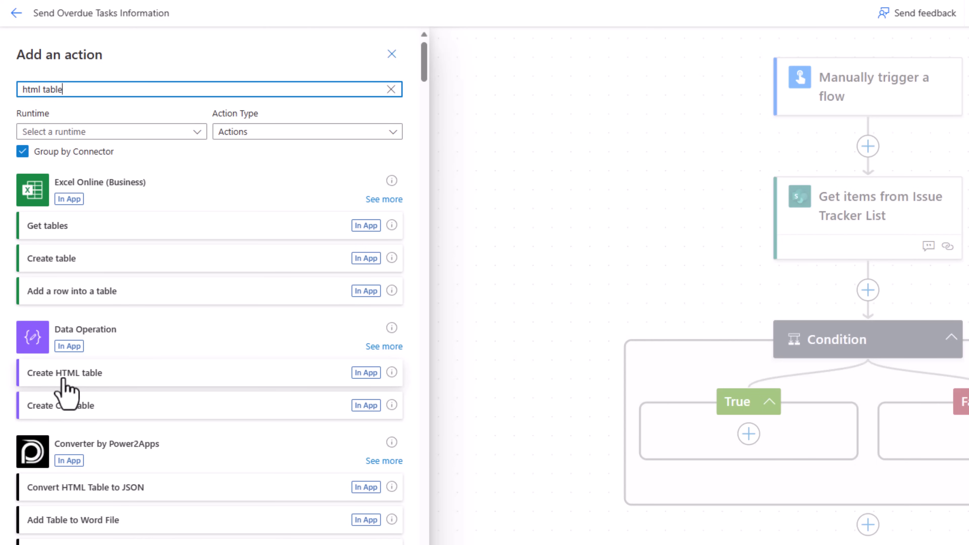
{"action": "left_click", "coordinate": [63, 379]}
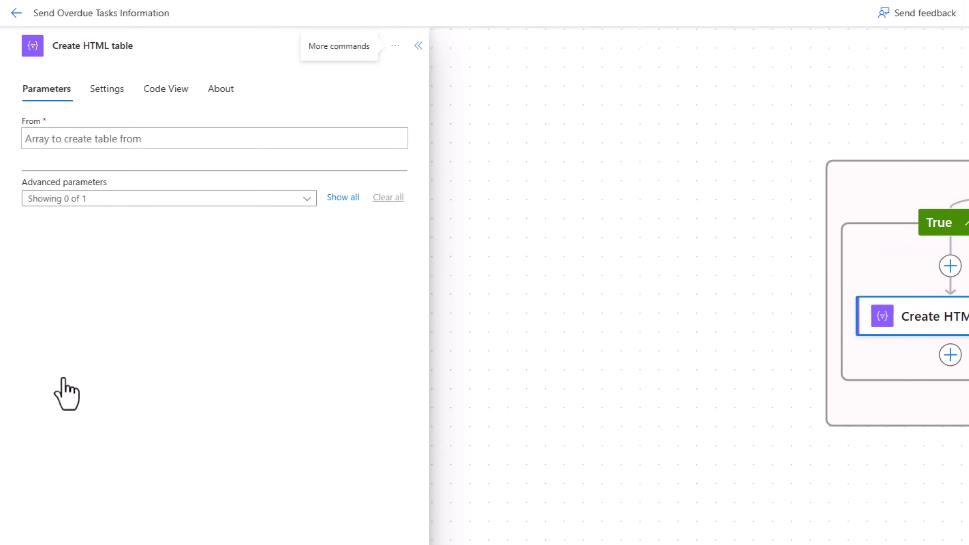
Set Create HTML table's From to body/value from Get items via dynamic content.
{"action": "left_click", "coordinate": [60, 138]}
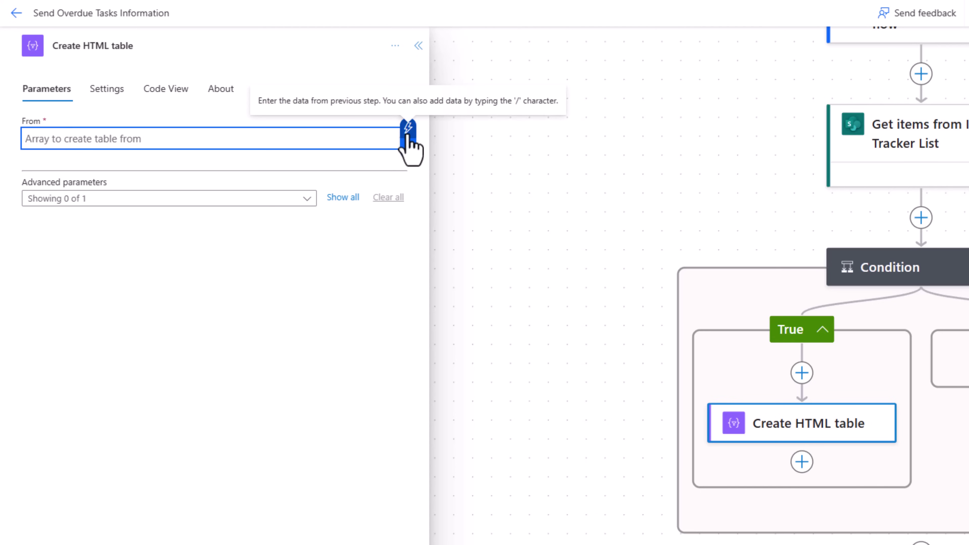
{"action": "left_click", "coordinate": [407, 132]}
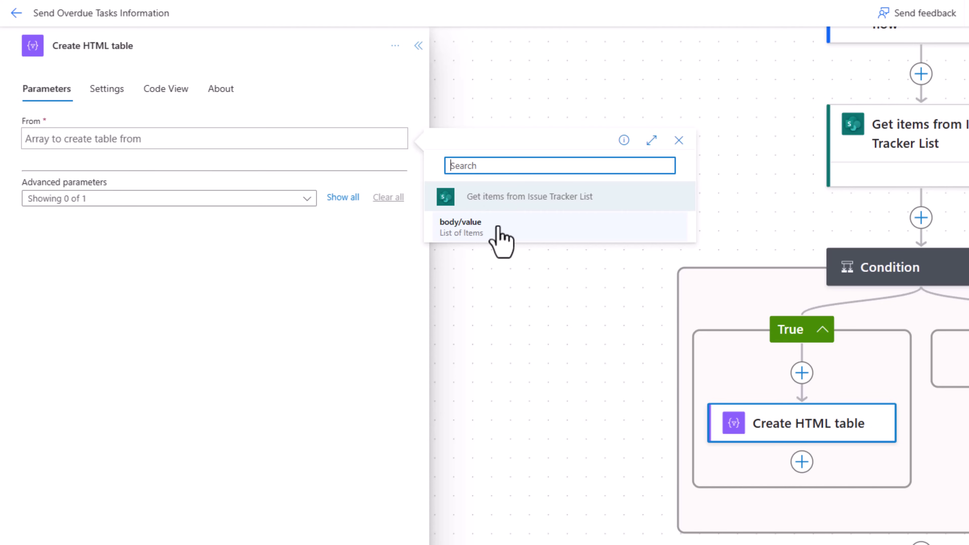
{"action": "left_click", "coordinate": [144, 142]}
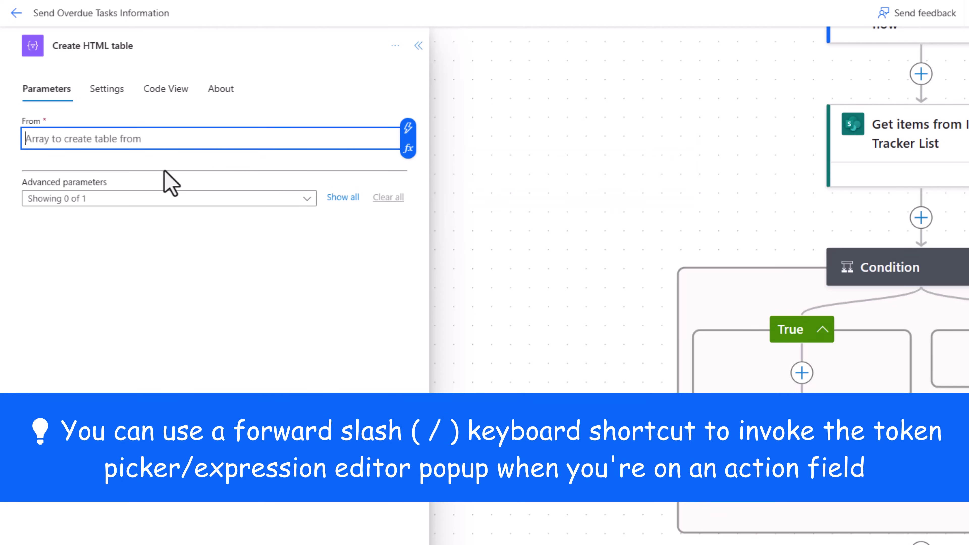
{"action": "type", "text": "/"}
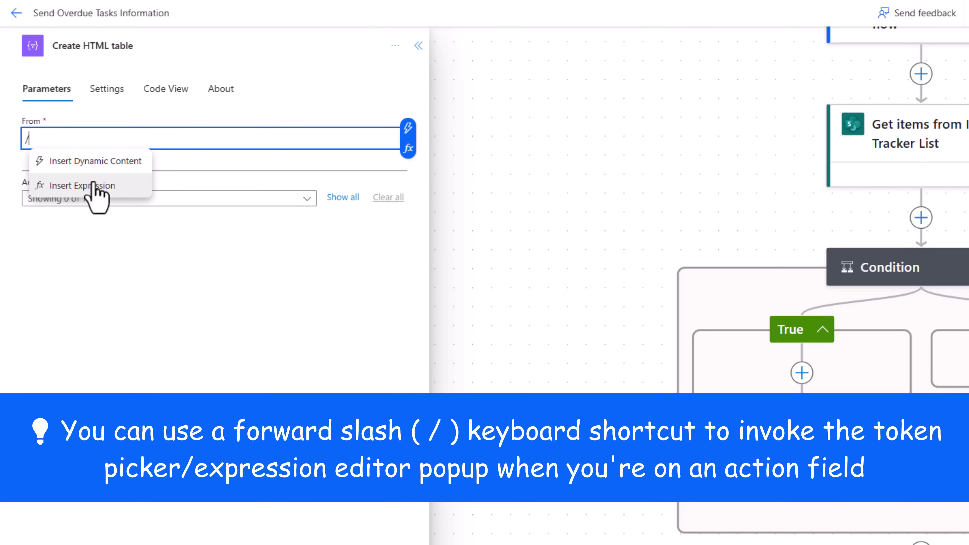
{"action": "left_click", "coordinate": [93, 163]}
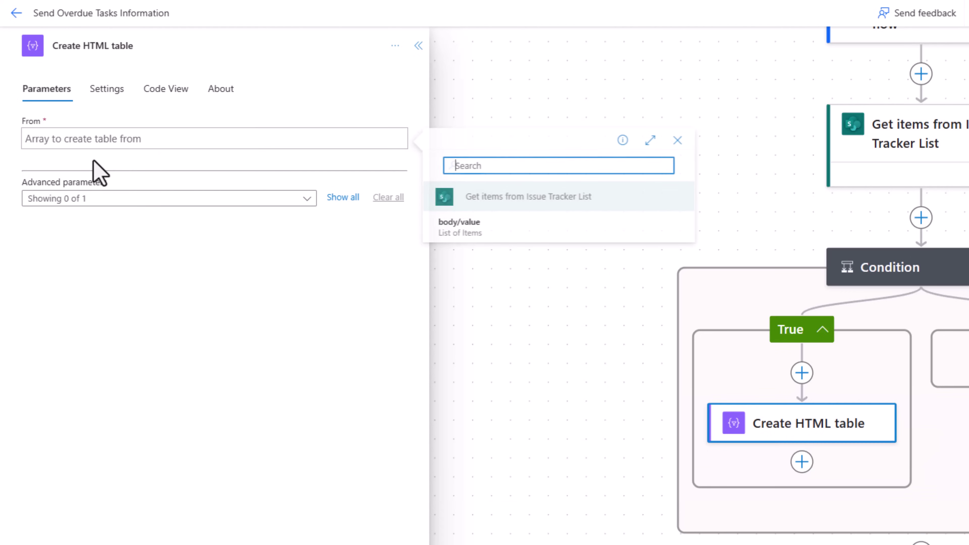
{"action": "left_click", "coordinate": [462, 229]}
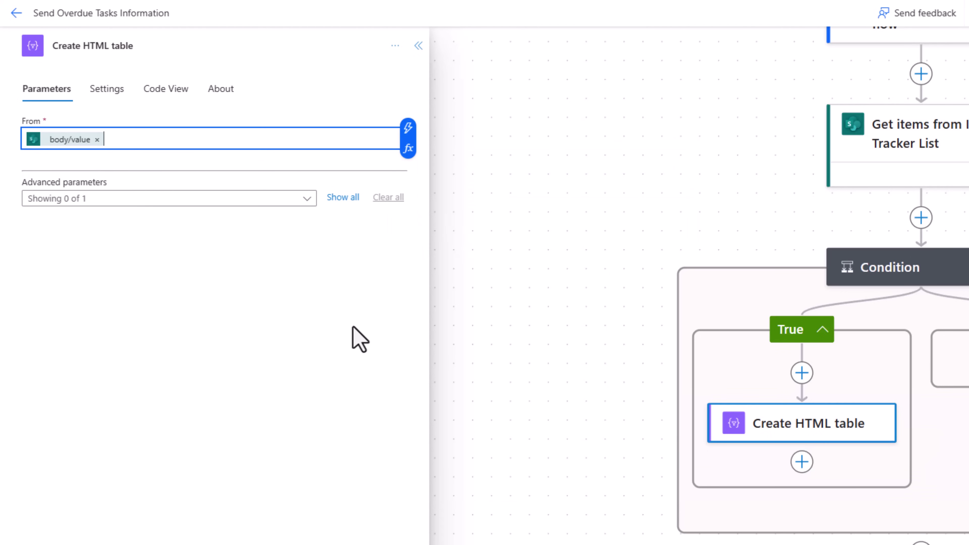
{"action": "left_click", "coordinate": [307, 199]}
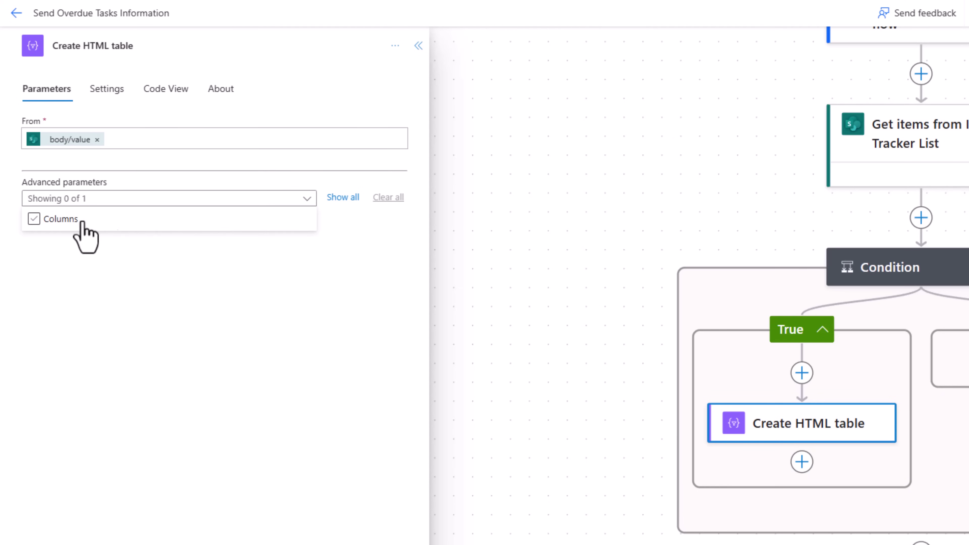
Enable the Columns parameter and switch it to Custom.
{"action": "left_click", "coordinate": [33, 218]}
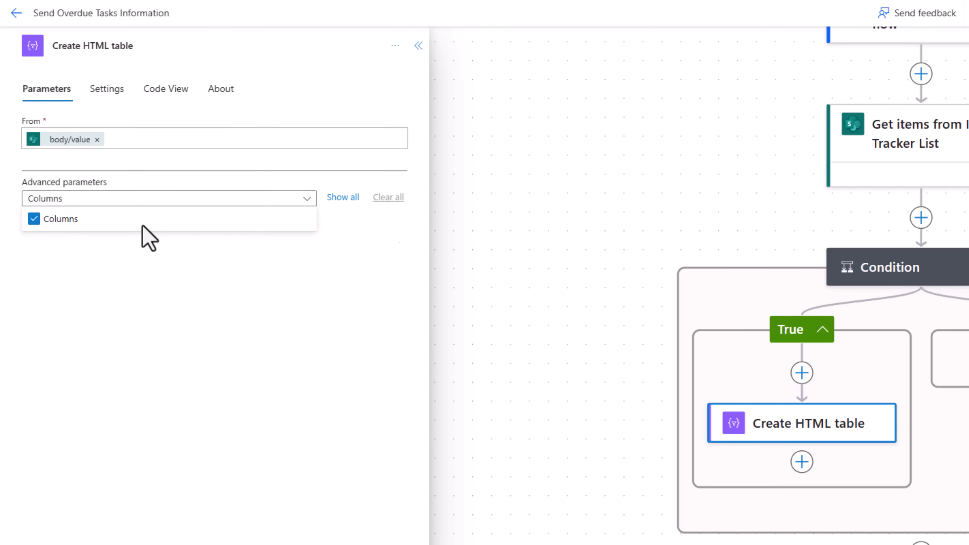
{"action": "left_click", "coordinate": [142, 234]}
{"action": "left_click", "coordinate": [166, 235]}
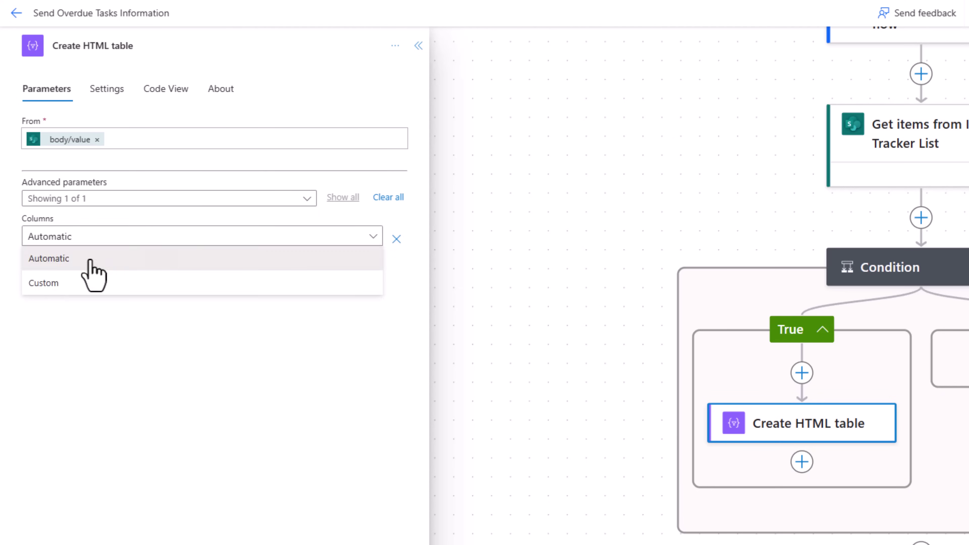
{"action": "left_click", "coordinate": [49, 285]}
Add an 'Issue Title' column mapped to Title and review the Due Date formatDateTime expression.
{"action": "left_click", "coordinate": [61, 277]}
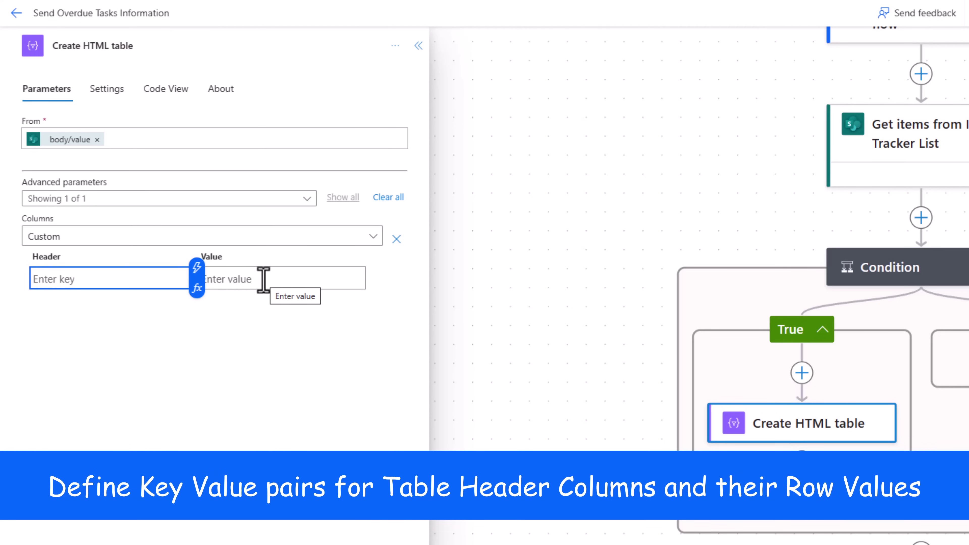
{"action": "type", "text": "Issue Title"}
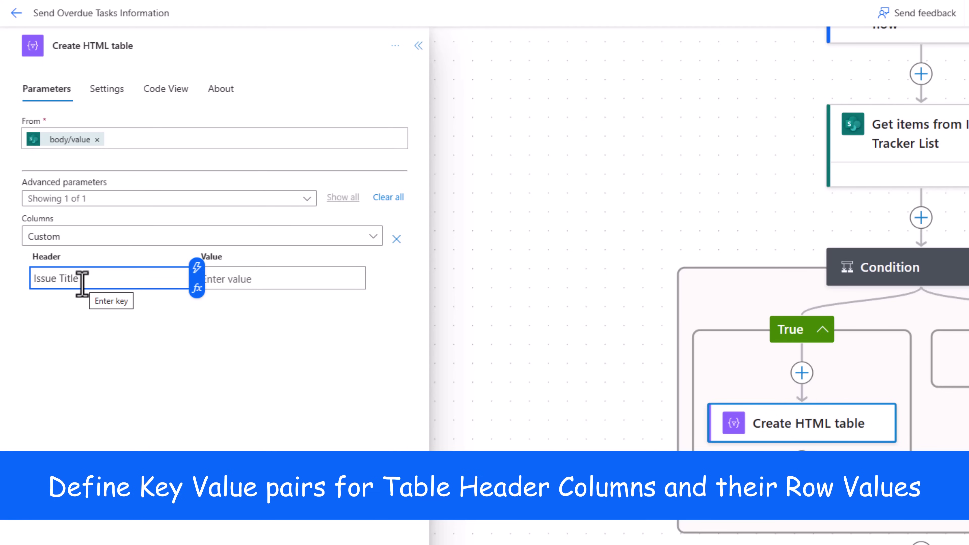
{"action": "left_click", "coordinate": [255, 279]}
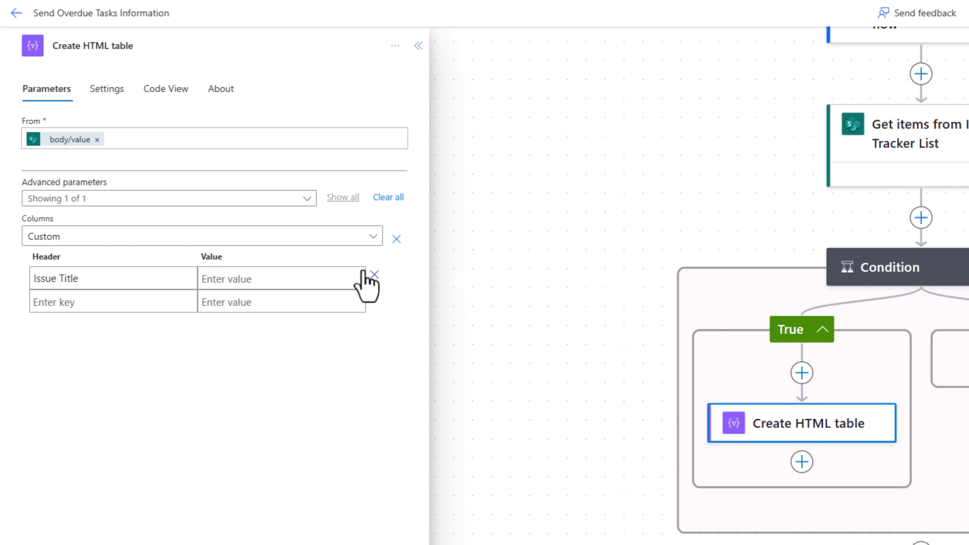
{"action": "left_click", "coordinate": [364, 267]}
{"action": "type", "text": "title"}
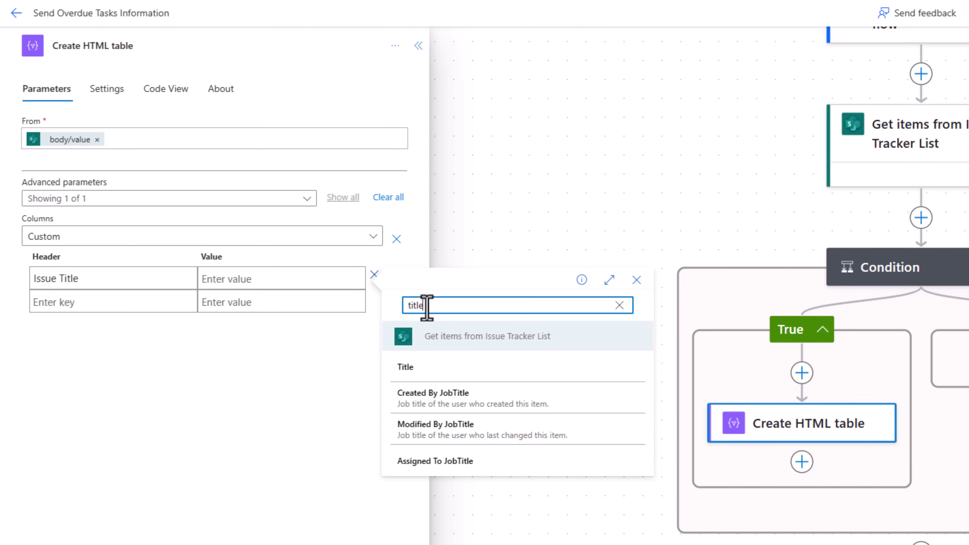
{"action": "left_click", "coordinate": [433, 368]}
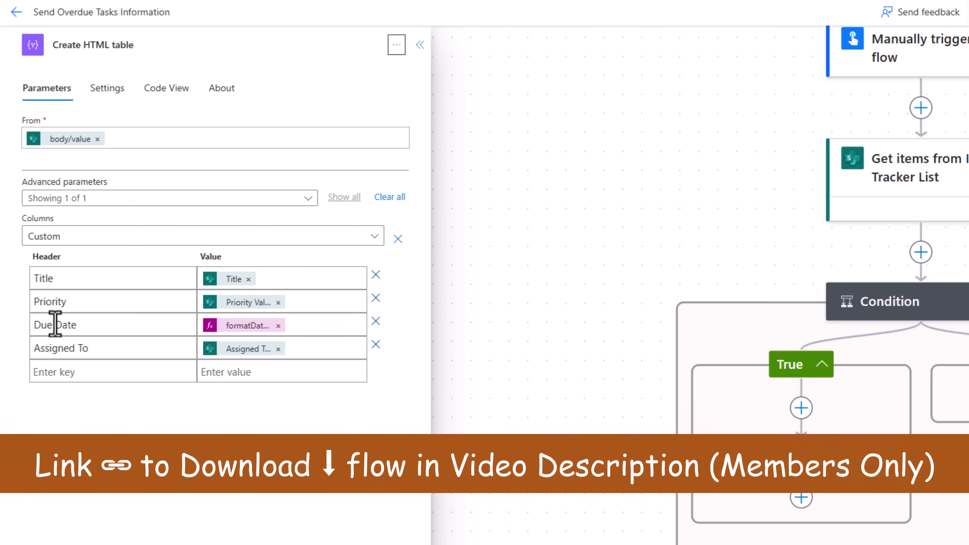
{"action": "left_click", "coordinate": [225, 327]}
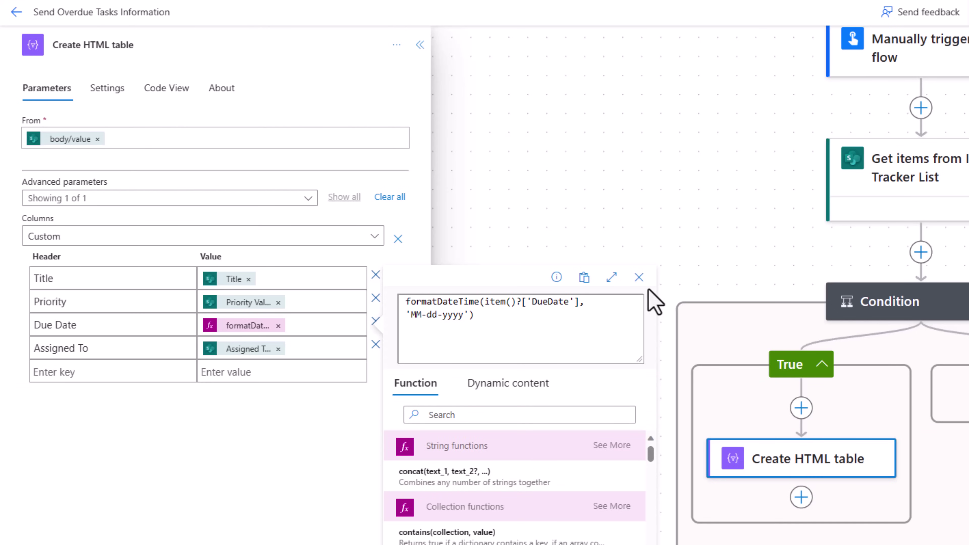
{"action": "left_click", "coordinate": [639, 277]}
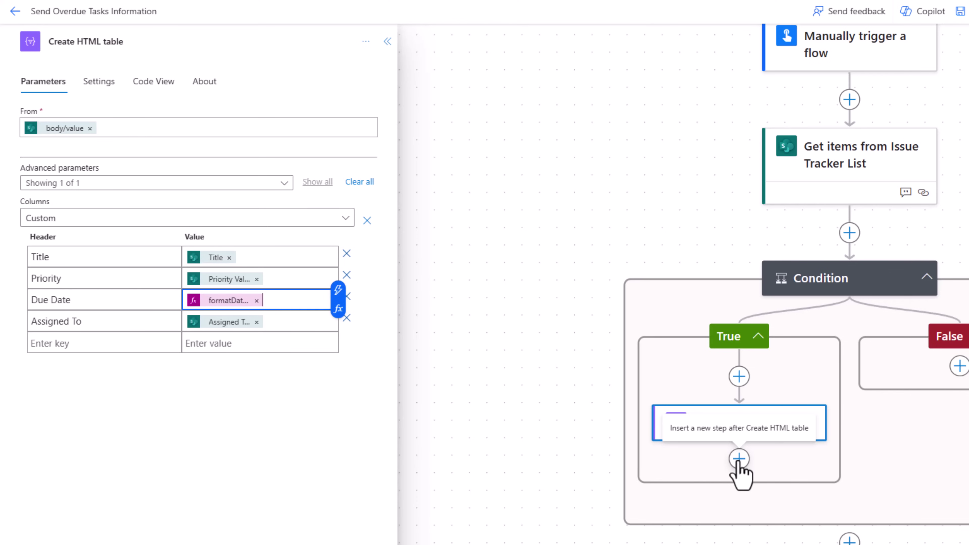
Add a Compose step named 'HTML Style' with the CSS style block pasted into Inputs.
{"action": "left_click", "coordinate": [739, 458]}
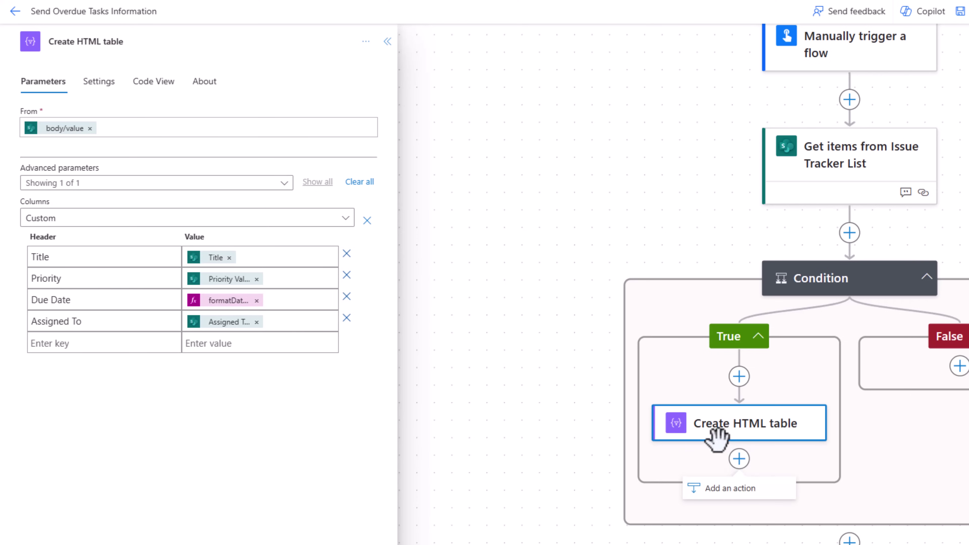
{"action": "left_click", "coordinate": [740, 492]}
{"action": "type", "text": "compose"}
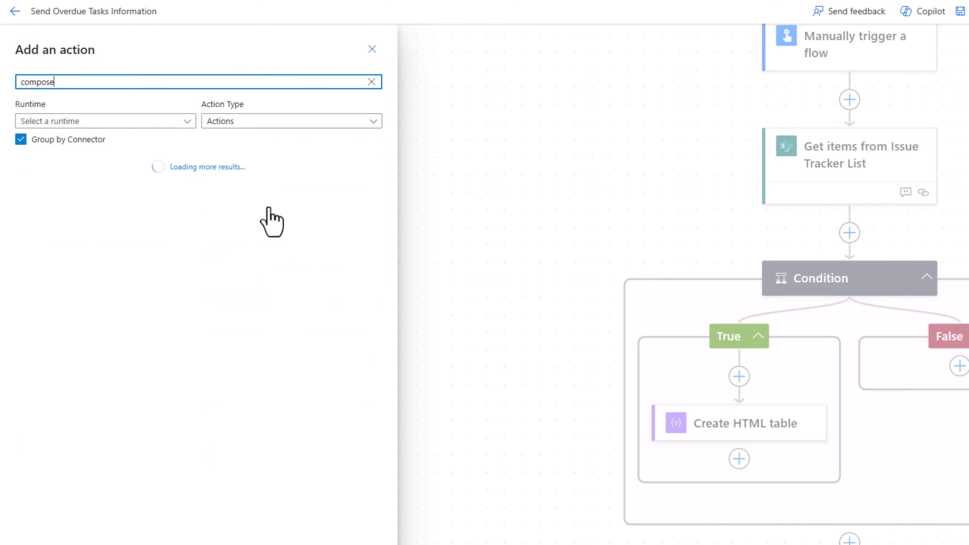
{"action": "left_click", "coordinate": [106, 209]}
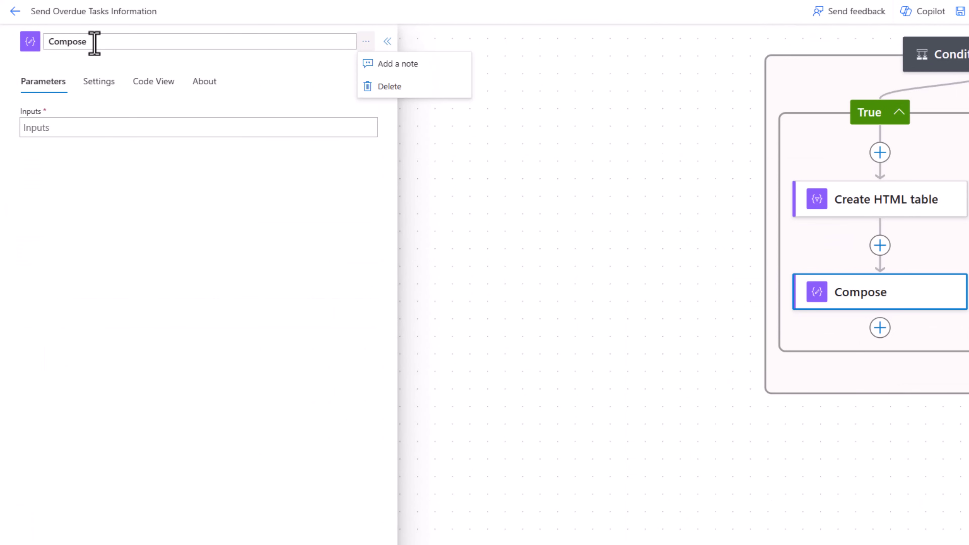
{"action": "left_click_drag", "start_coordinate": [94, 43], "coordinate": [30, 52]}
{"action": "type", "text": "HTML Style"}
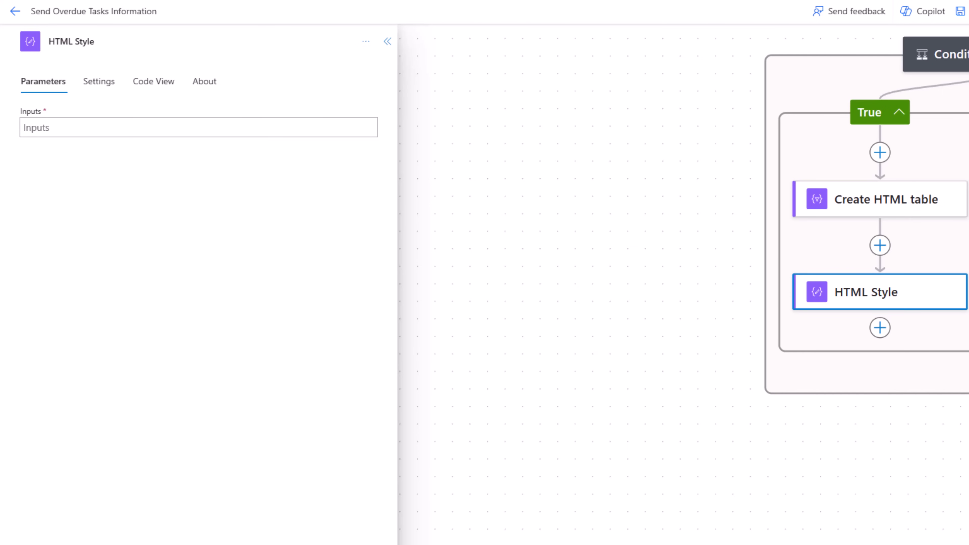
{"action": "left_click", "coordinate": [79, 127]}
{"action": "type", "text": "<style> table { width: 100%; border-collapse: collapse; margin-bottom: 20px; }  th, td { border: 1px solid #ddd; padding: 8px; text-align: left; }  th { background-color: #f2f2f2; }  tr:hover { background-color: #f5f5f5; } </style>"}
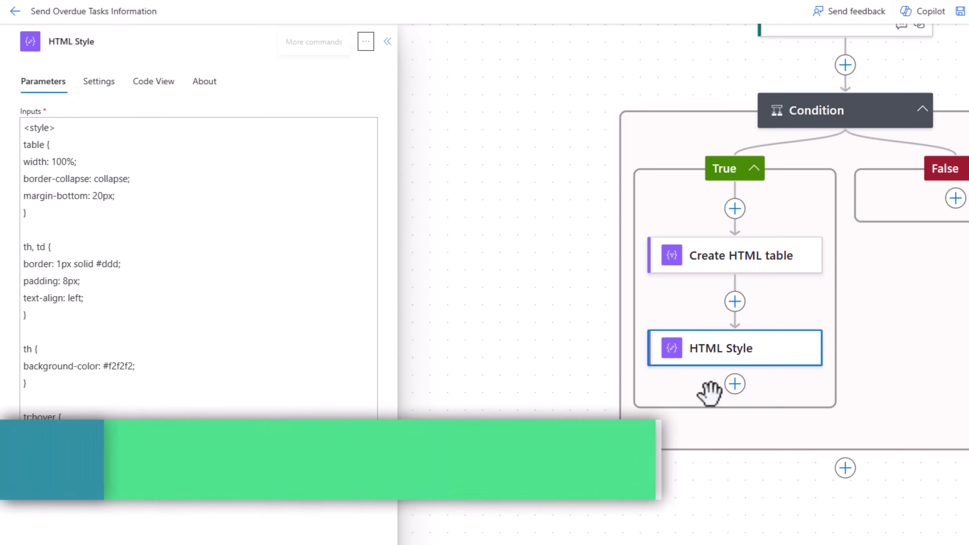
Add a Send an email (V2) step after HTML Style.
{"action": "left_click", "coordinate": [735, 386]}
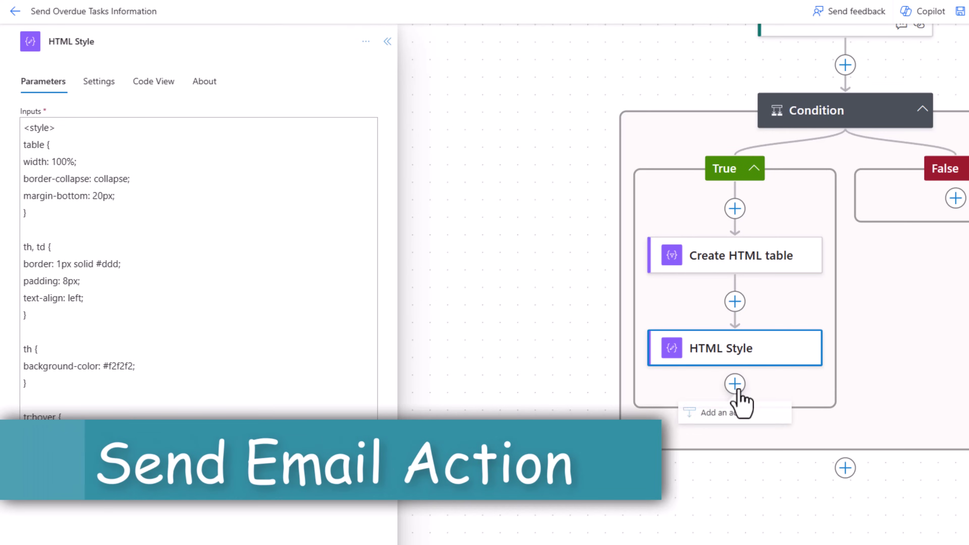
{"action": "left_click", "coordinate": [729, 415]}
{"action": "type", "text": "send an"}
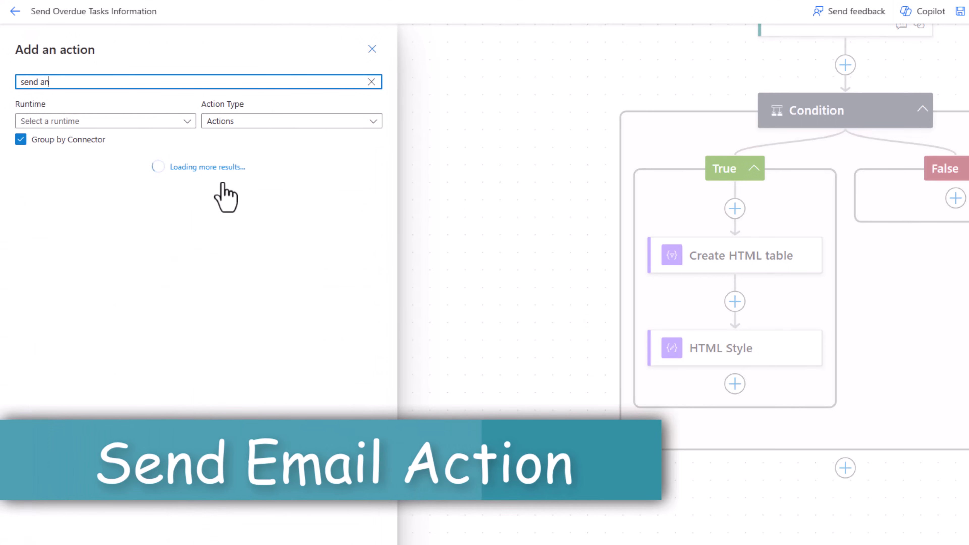
{"action": "type", "text": " email"}
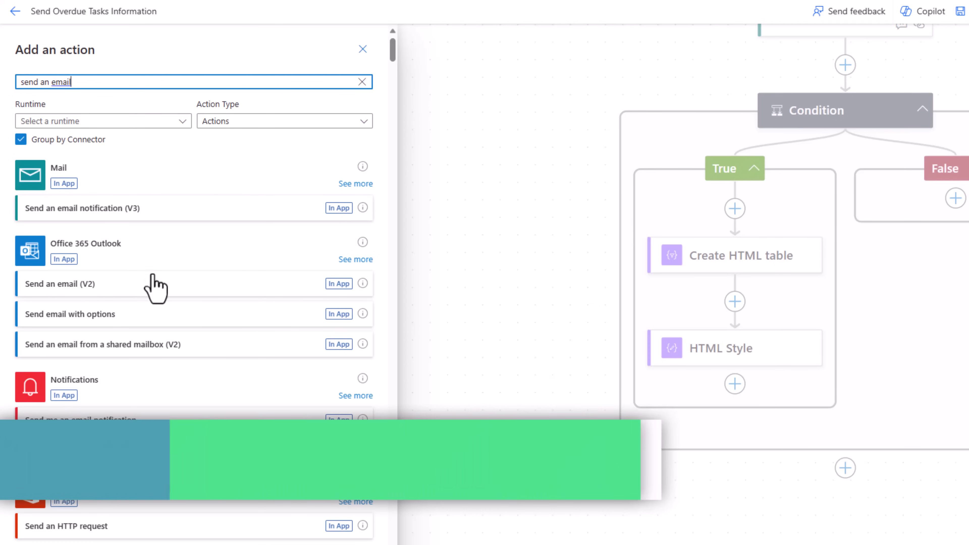
{"action": "left_click", "coordinate": [155, 284]}
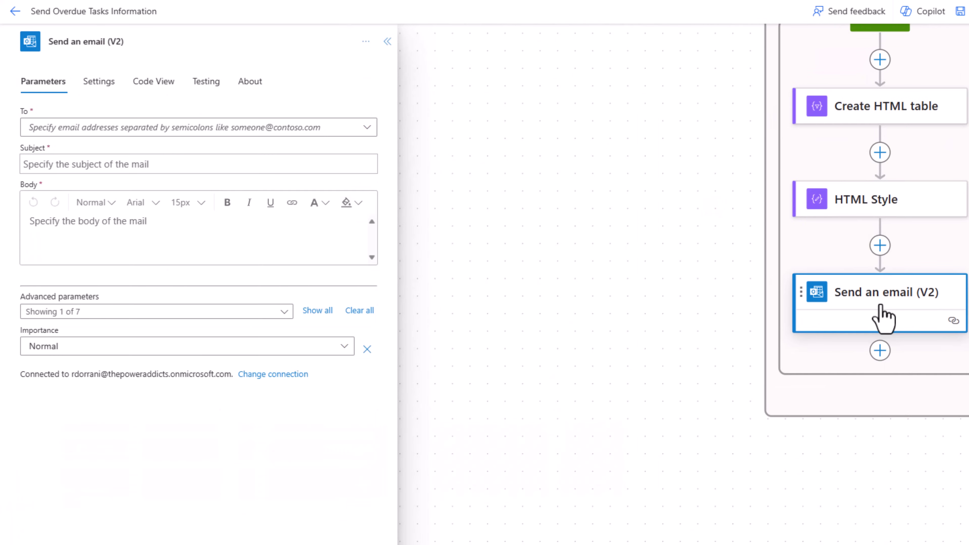
Address the email to the account's own address with subject 'Overdue Tasks Information'.
{"action": "left_click", "coordinate": [113, 128]}
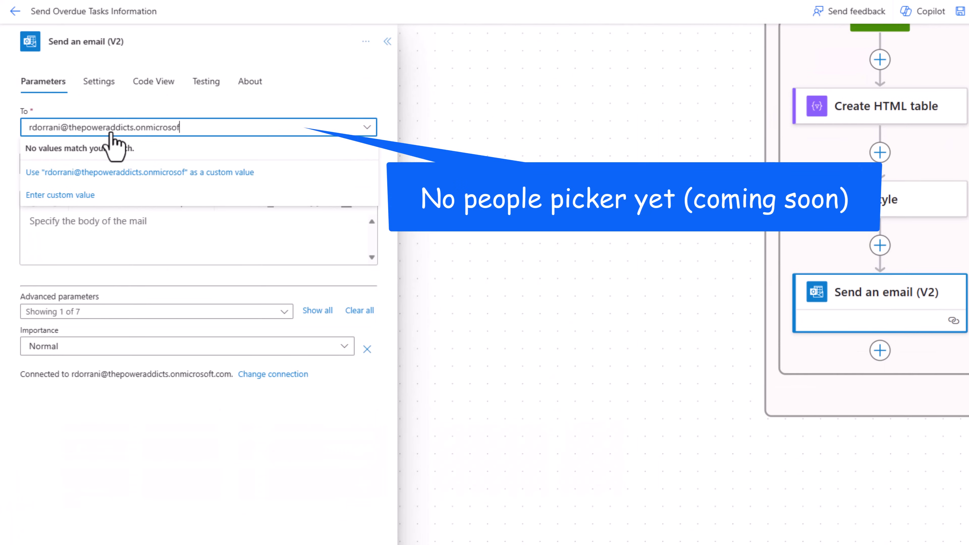
{"action": "left_click", "coordinate": [119, 172]}
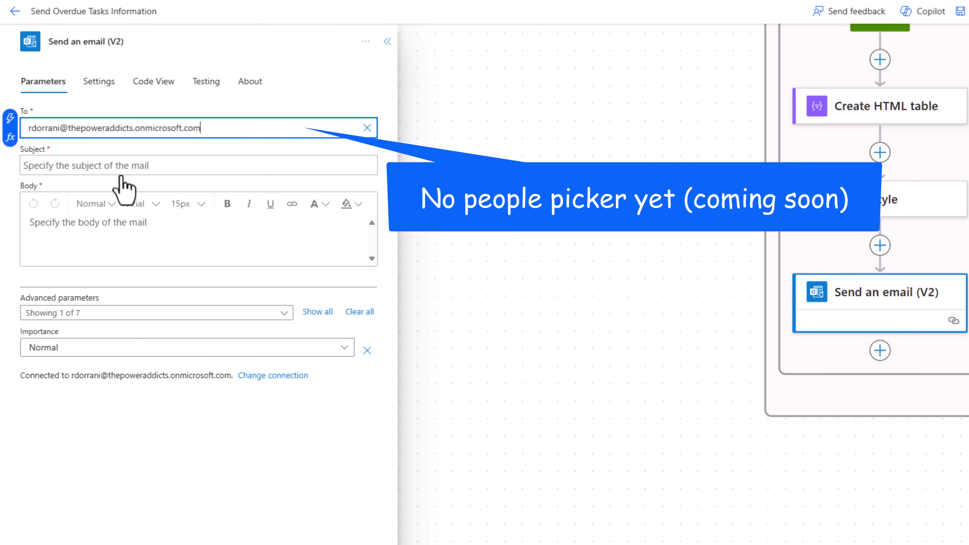
{"action": "left_click", "coordinate": [54, 164]}
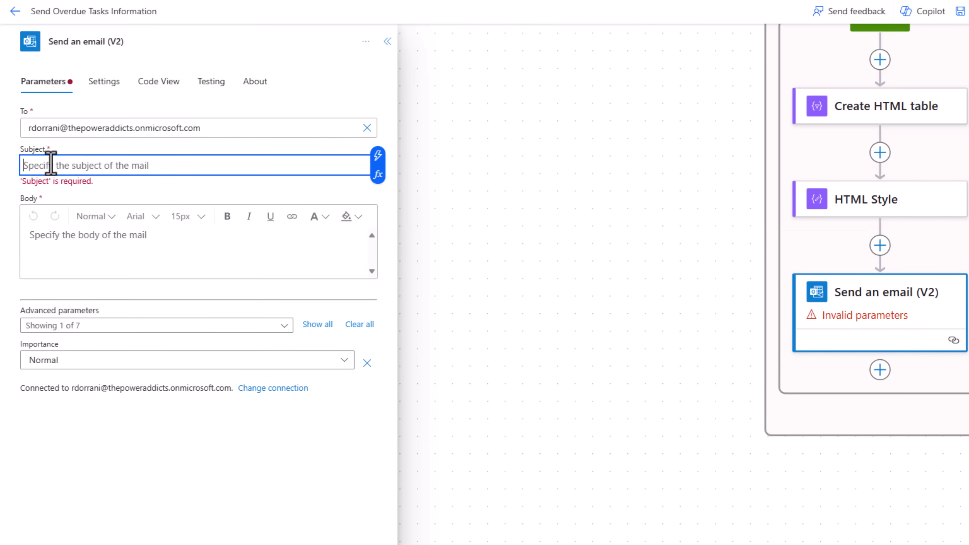
{"action": "type", "text": "Ove"}
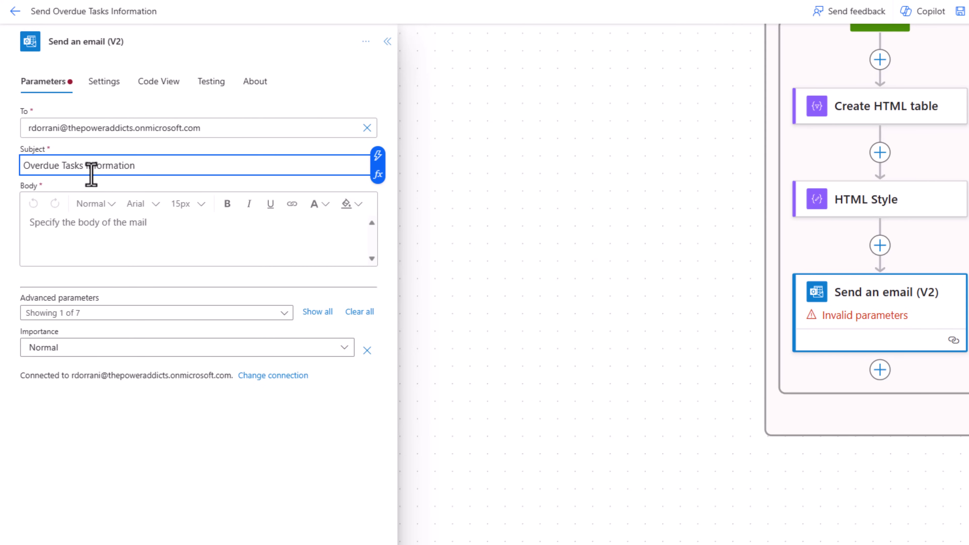
{"action": "type", "text": "rdue Tasks Information"}
{"action": "left_click", "coordinate": [59, 225]}
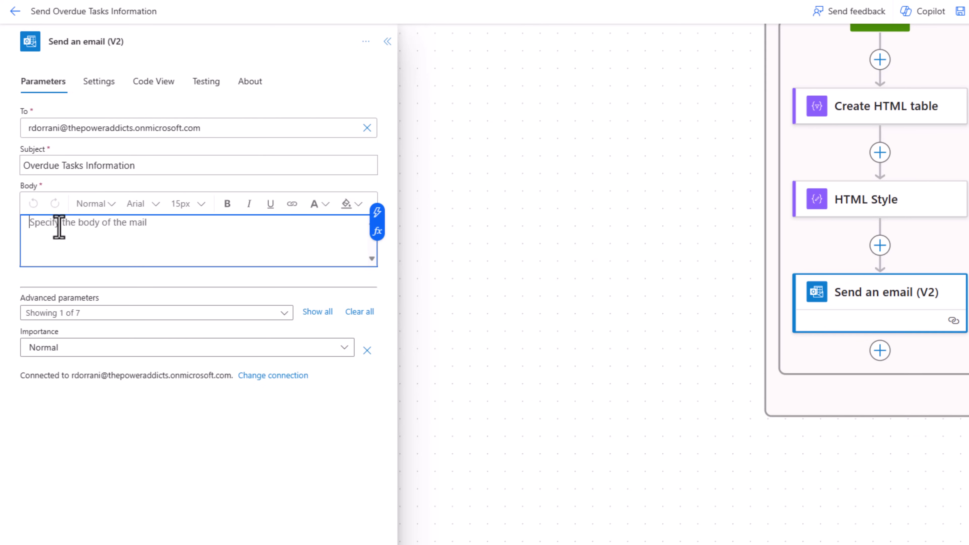
Insert the HTML Style Outputs at the start of the email body.
{"action": "type", "text": "/"}
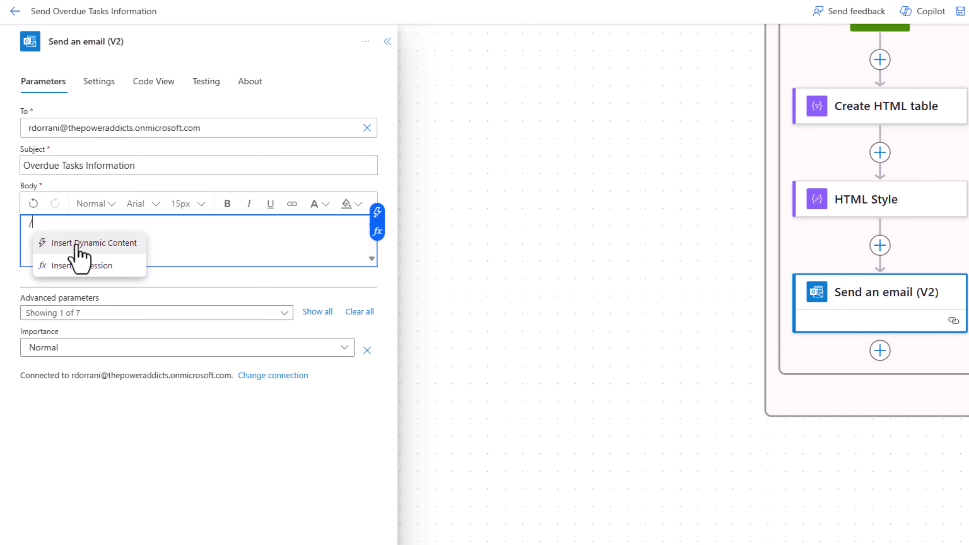
{"action": "left_click", "coordinate": [77, 244]}
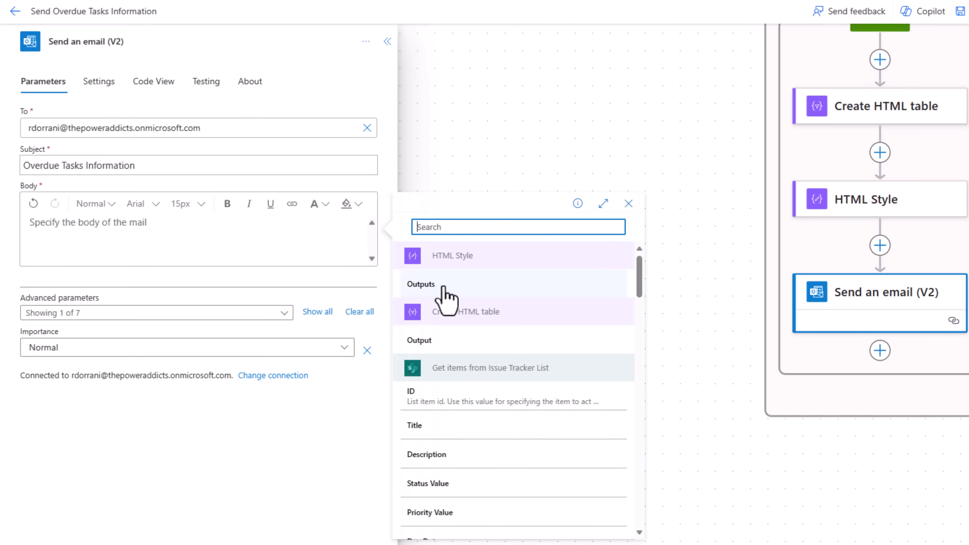
{"action": "left_click", "coordinate": [420, 284]}
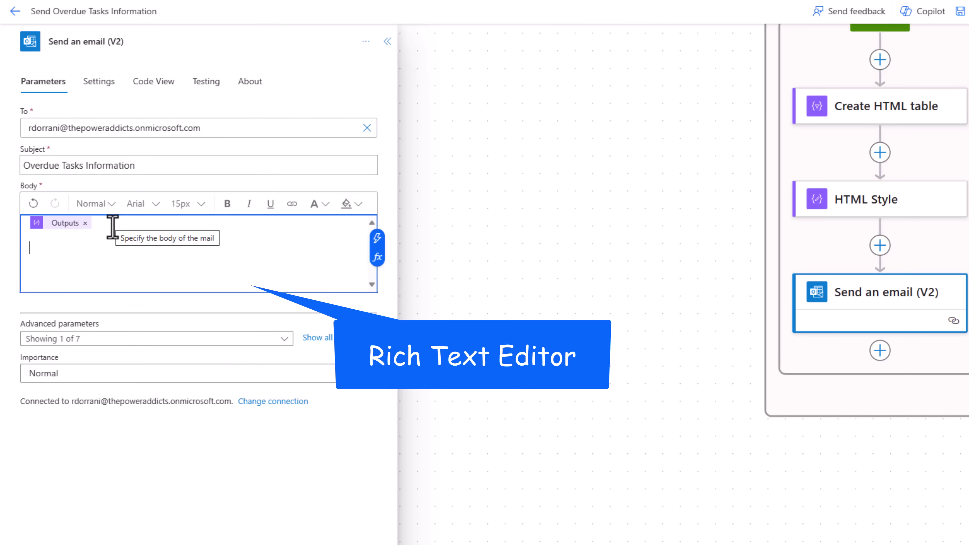
Add the heading 'Overdue Tasks Information' in bold, 17px, orange text.
{"action": "type", "text": "Overdue Tasks Information"}
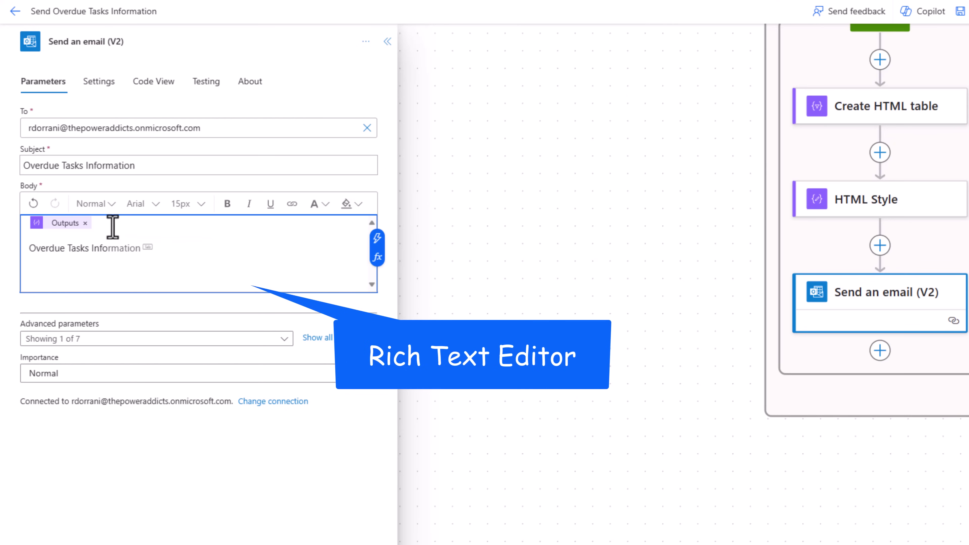
{"action": "triple_click", "coordinate": [142, 244]}
{"action": "left_click", "coordinate": [227, 204]}
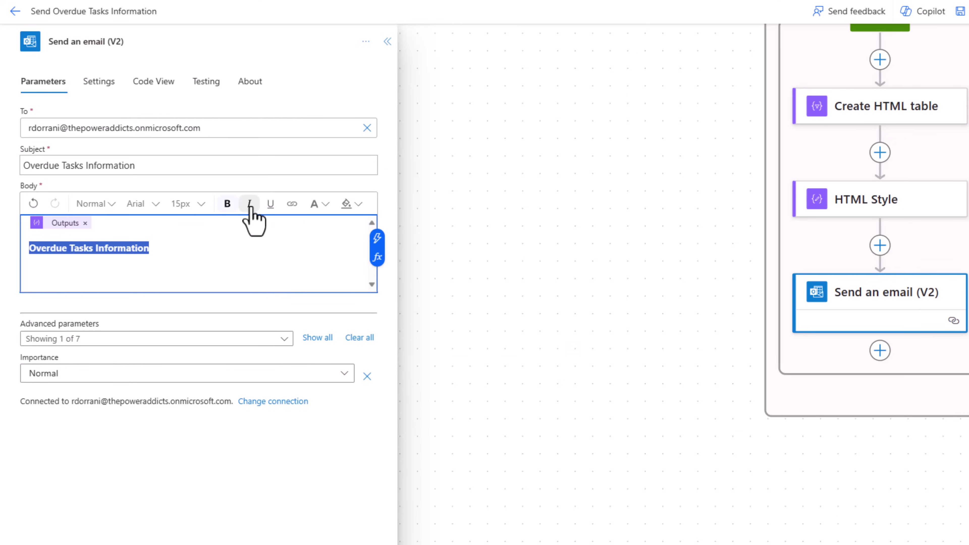
{"action": "left_click", "coordinate": [115, 216]}
{"action": "left_click", "coordinate": [114, 216]}
{"action": "left_click", "coordinate": [141, 216]}
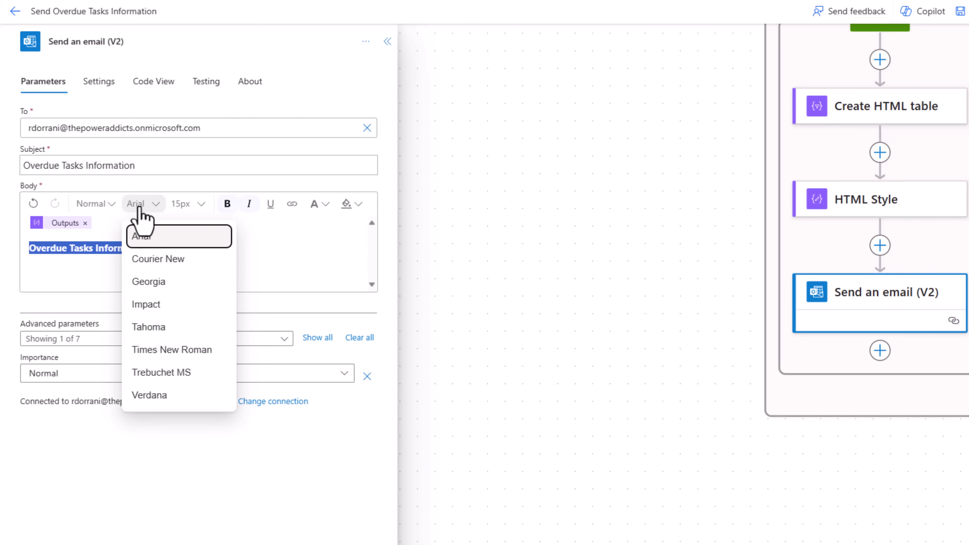
{"action": "left_click", "coordinate": [140, 210]}
{"action": "left_click", "coordinate": [191, 206]}
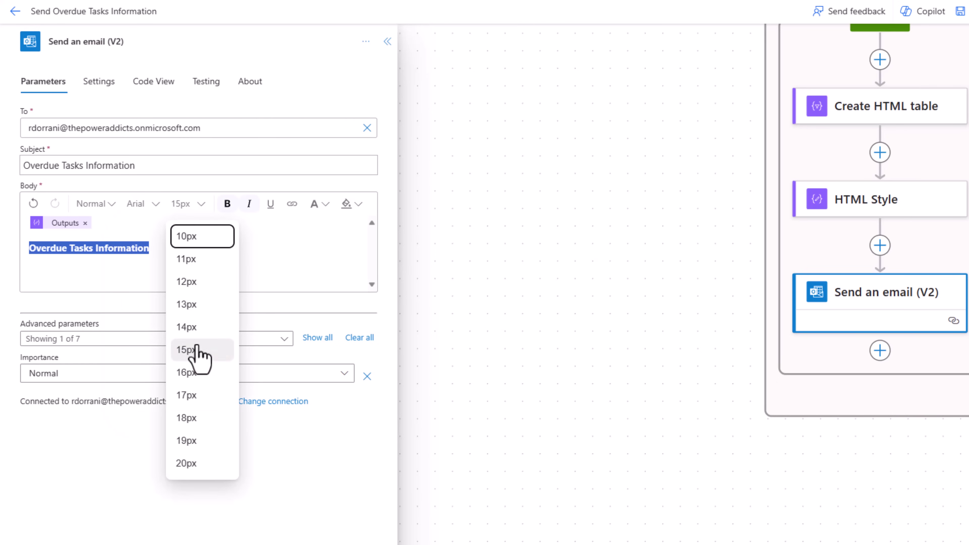
{"action": "left_click", "coordinate": [202, 396]}
{"action": "left_click", "coordinate": [318, 205]}
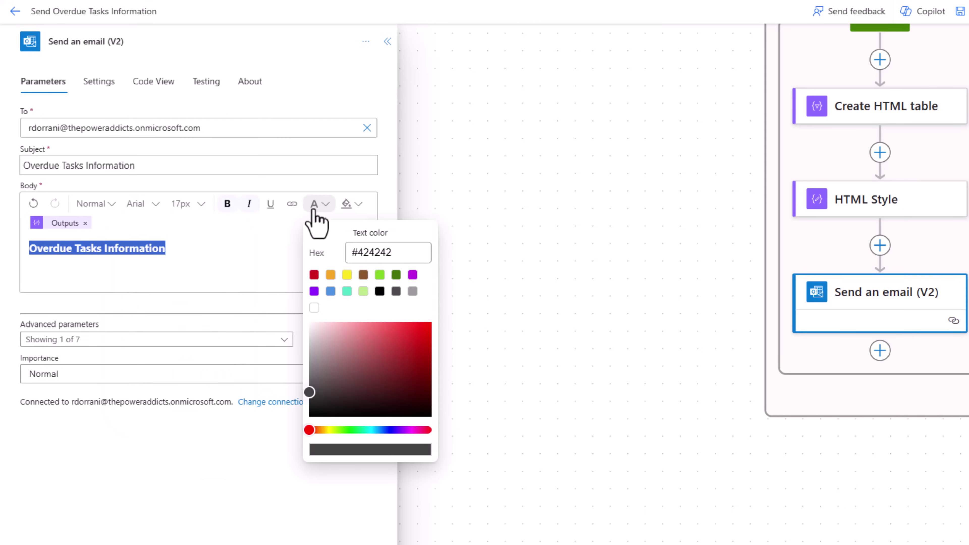
{"action": "left_click", "coordinate": [330, 274]}
{"action": "left_click", "coordinate": [246, 234]}
Insert the Create HTML table Output below the heading.
{"action": "left_click", "coordinate": [46, 270]}
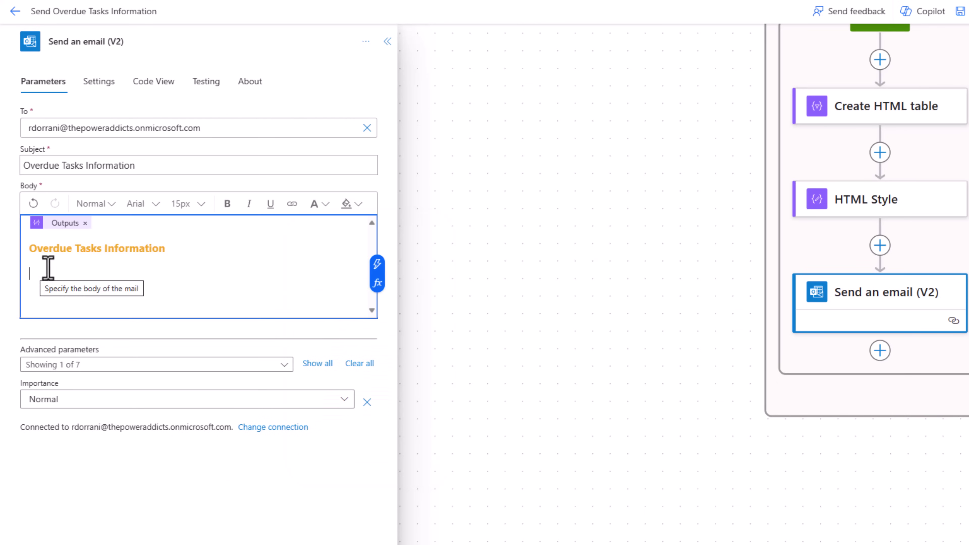
{"action": "type", "text": "/"}
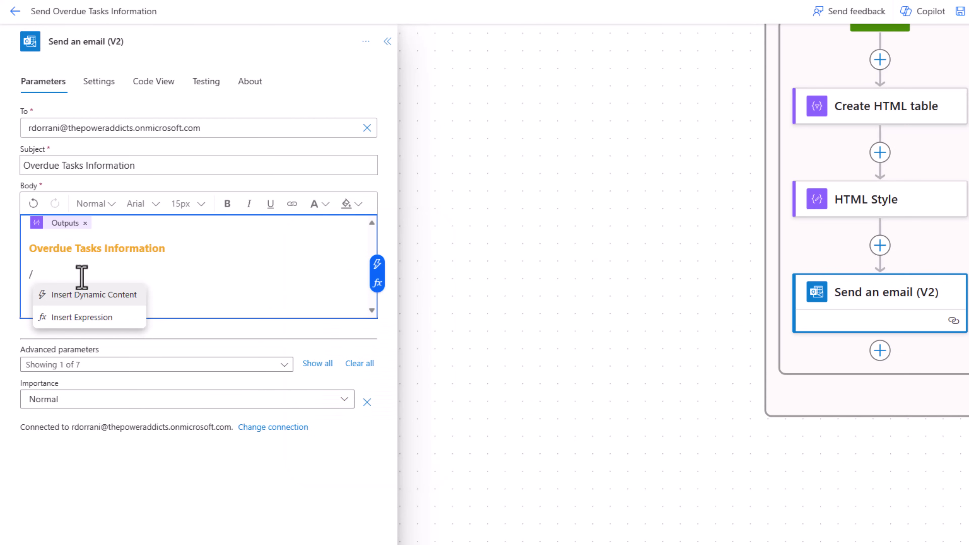
{"action": "left_click", "coordinate": [98, 297]}
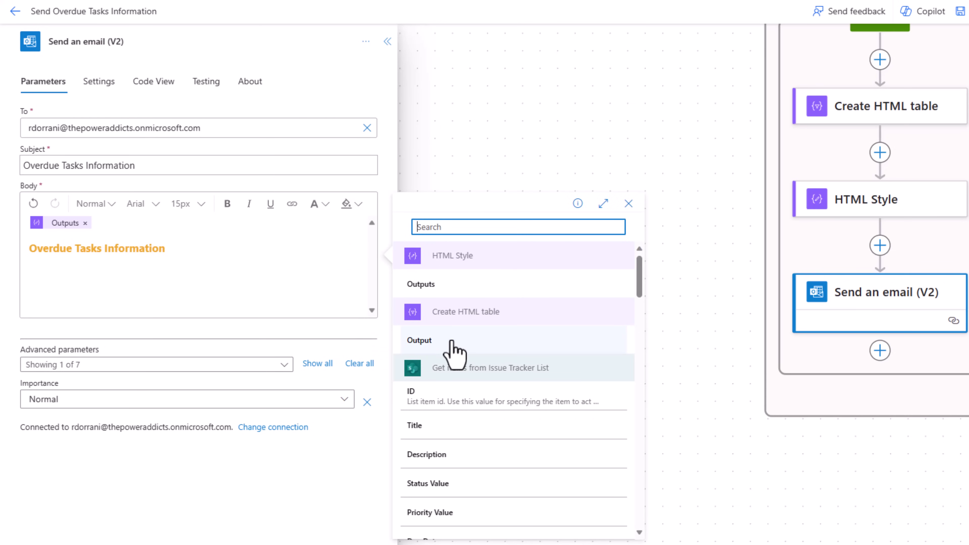
{"action": "left_click", "coordinate": [419, 340]}
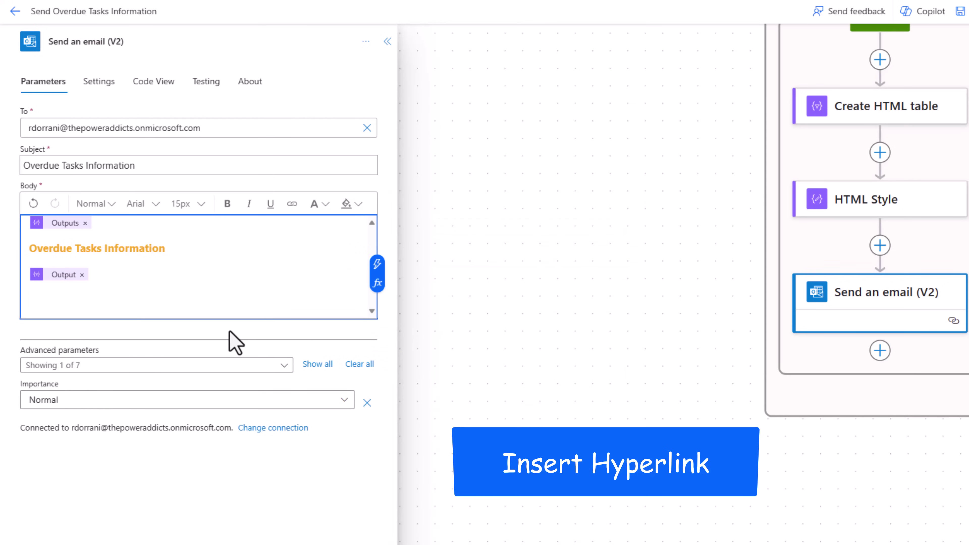
{"action": "key", "text": "Return"}
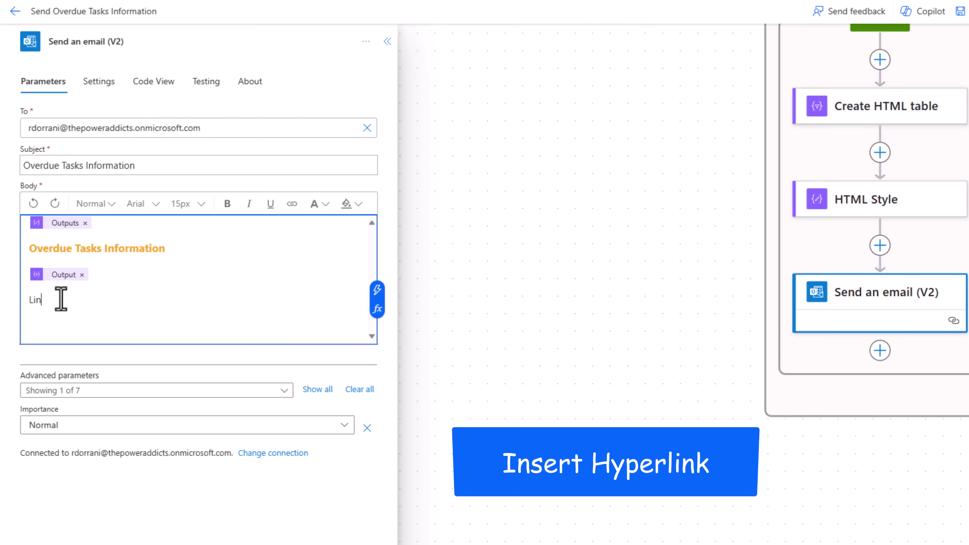
Make 'Open List' a blue hyperlink to the Issue Tracker list address.
{"action": "left_click_drag", "start_coordinate": [36, 301], "coordinate": [73, 300]}
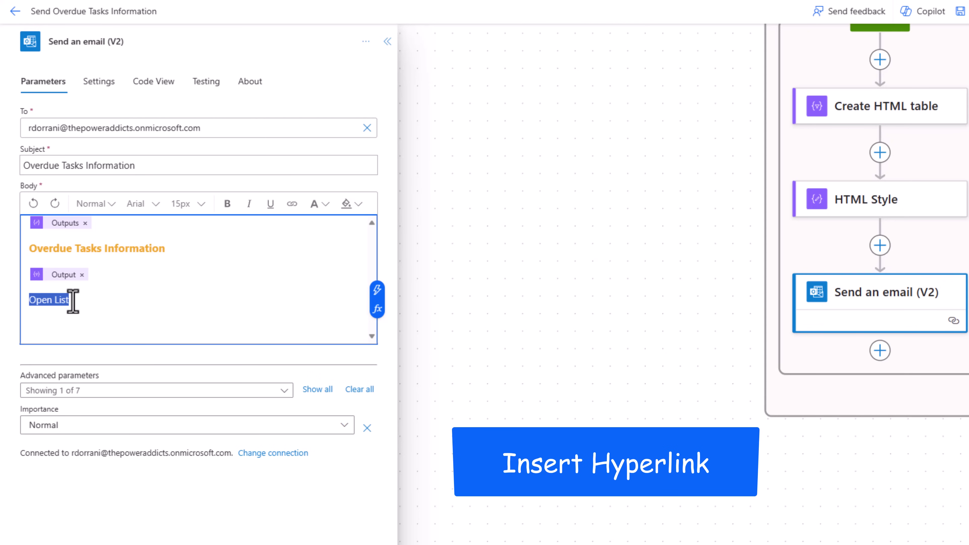
{"action": "left_click", "coordinate": [292, 205]}
{"action": "left_click", "coordinate": [223, 323]}
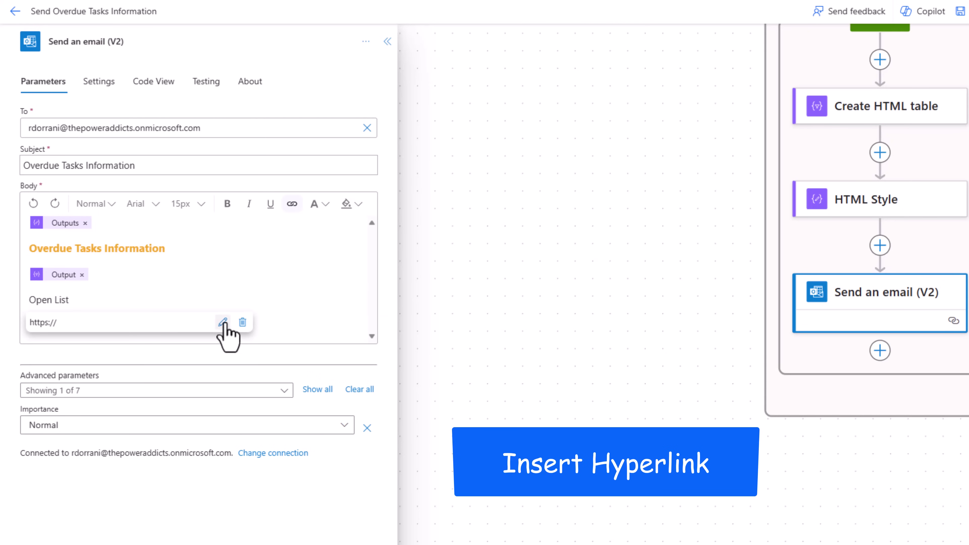
{"action": "key", "text": "ctrl+a"}
{"action": "type", "text": "/Contoso/Lists/Issue%20Tracker/AllItems.aspx"}
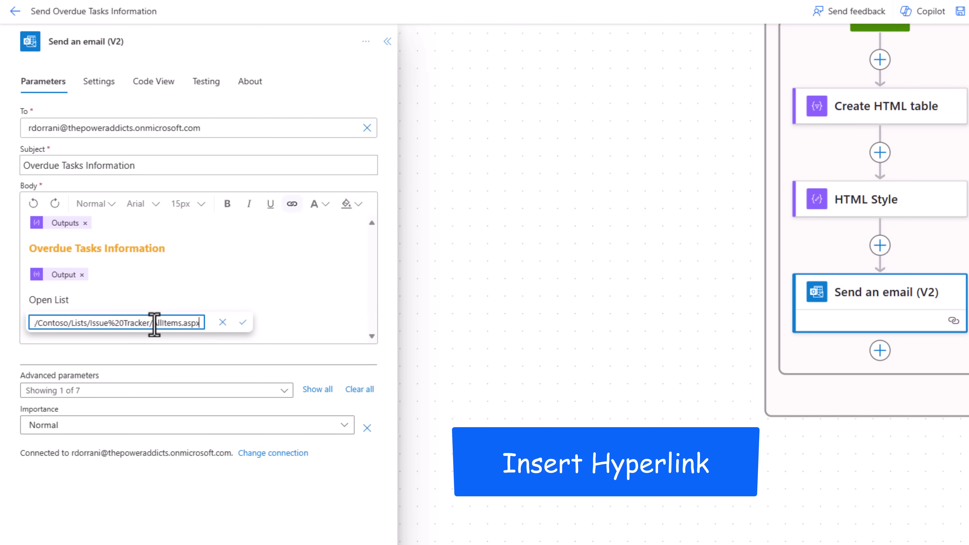
{"action": "left_click", "coordinate": [243, 323]}
{"action": "left_click", "coordinate": [168, 296]}
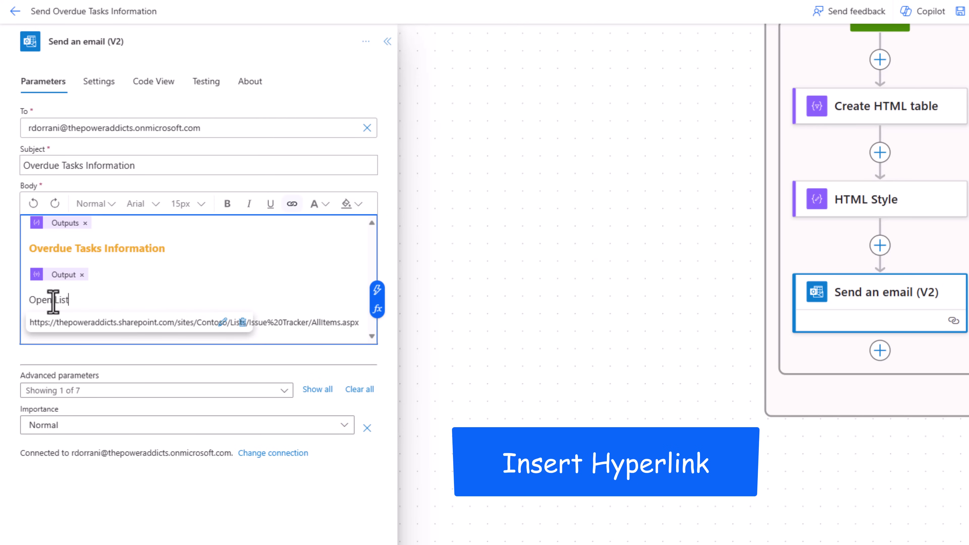
{"action": "left_click_drag", "start_coordinate": [27, 301], "coordinate": [65, 304]}
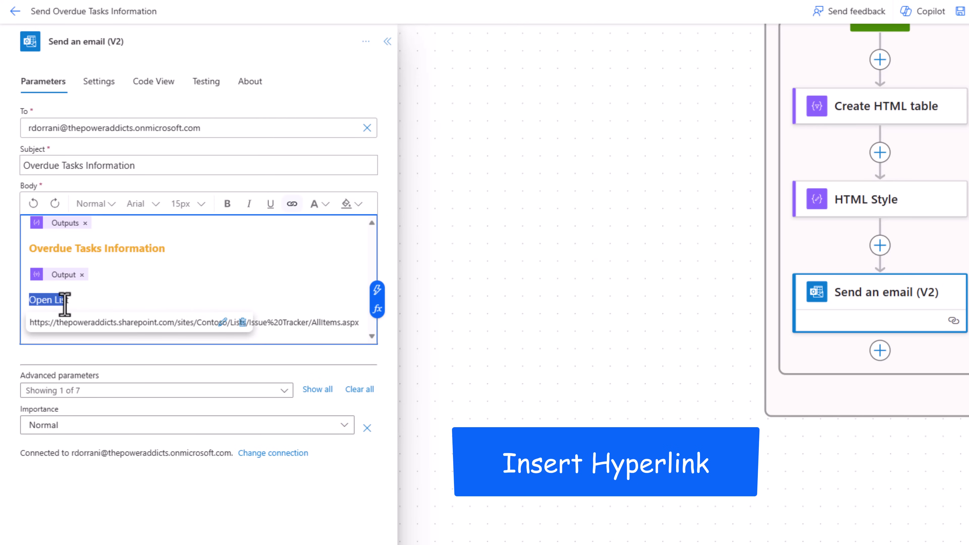
{"action": "left_click", "coordinate": [319, 204]}
{"action": "left_click", "coordinate": [330, 292]}
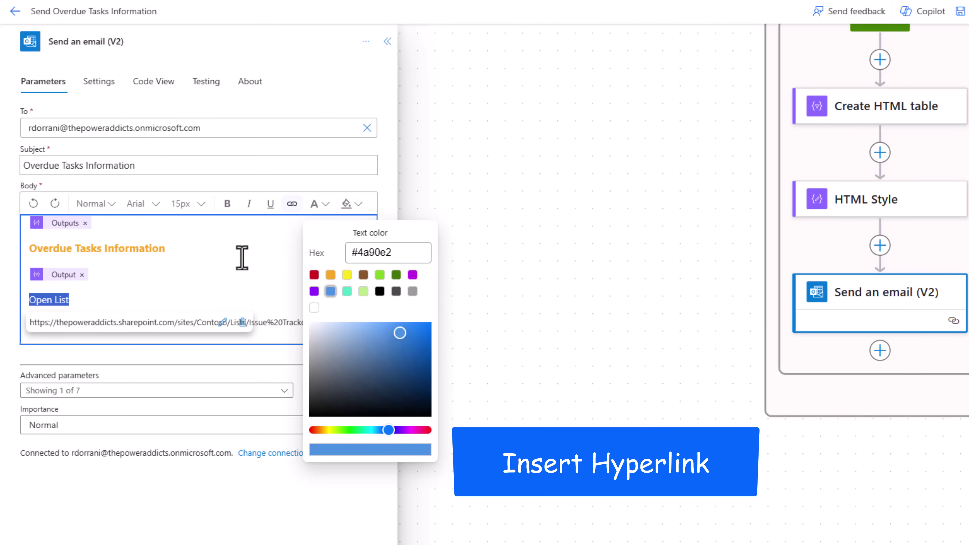
{"action": "left_click", "coordinate": [242, 255]}
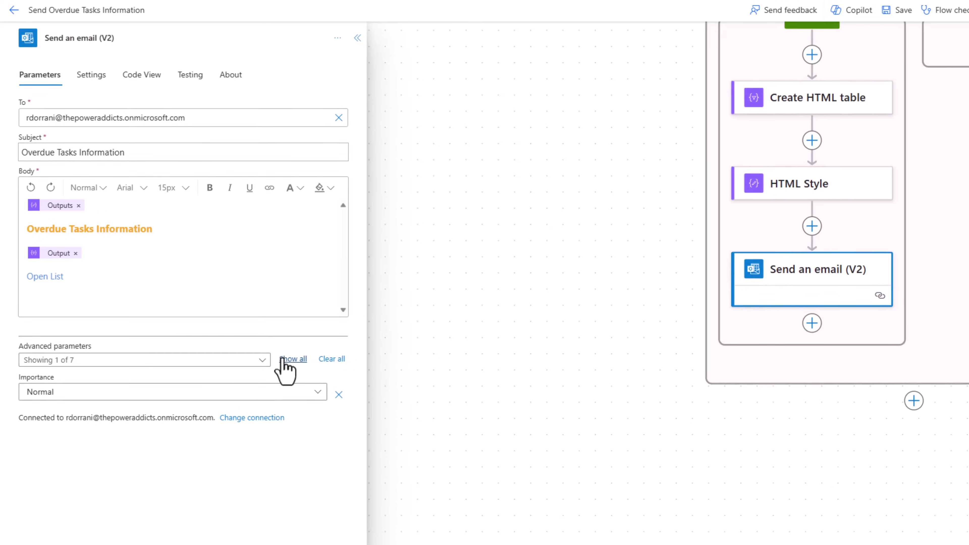
Show all advanced email parameters and set Importance to High.
{"action": "left_click", "coordinate": [284, 358]}
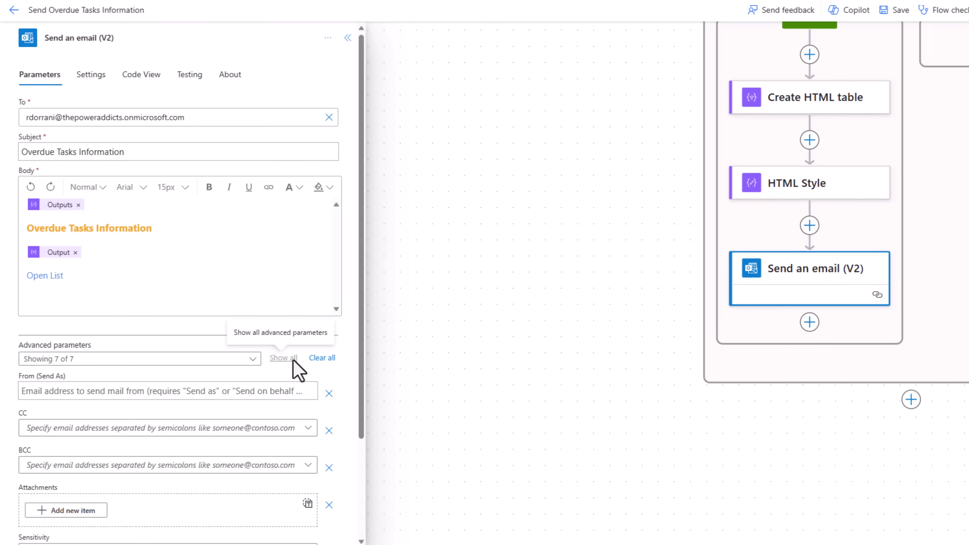
{"action": "scroll", "coordinate": [275, 315], "scroll_direction": "down", "scroll_amount": 3}
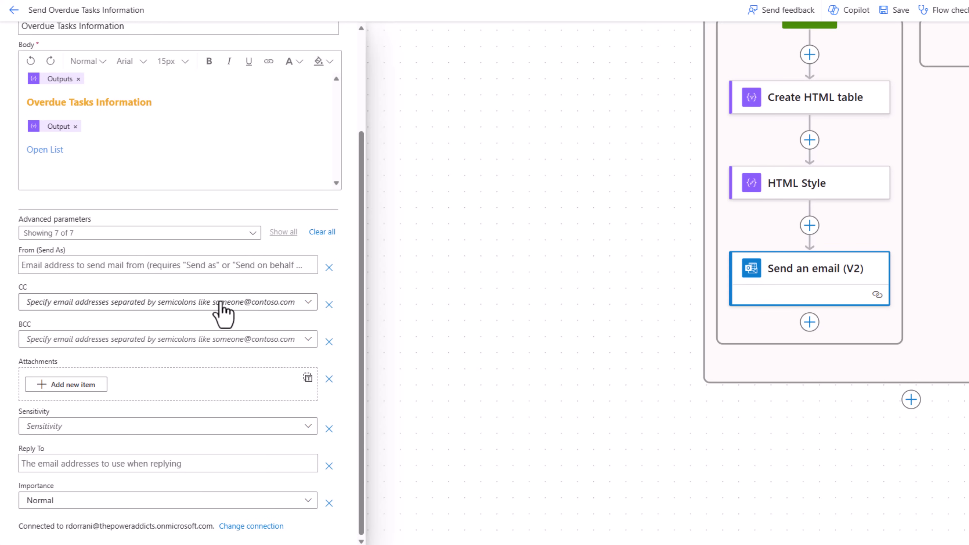
{"action": "left_click", "coordinate": [292, 503]}
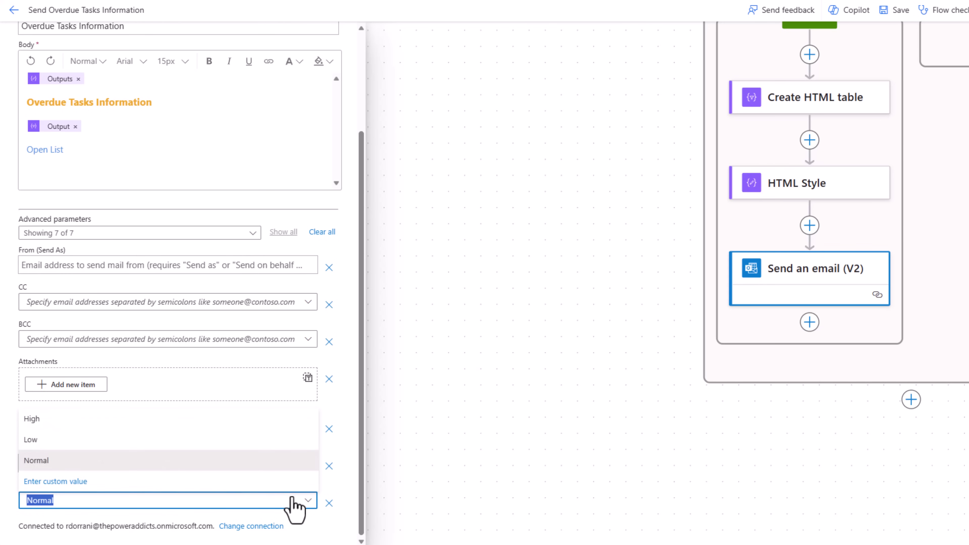
{"action": "left_click", "coordinate": [66, 420]}
{"action": "scroll", "coordinate": [113, 270], "scroll_direction": "up", "scroll_amount": 3}
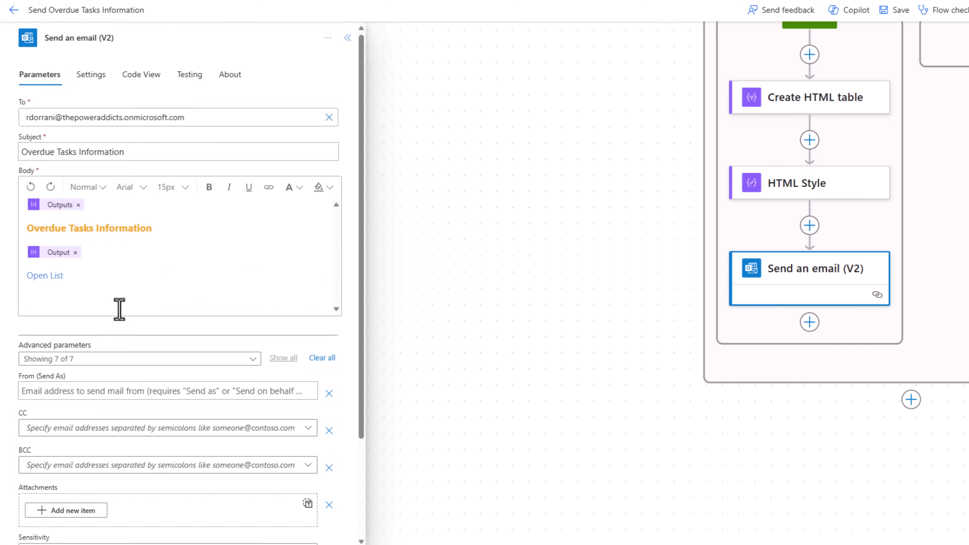
{"action": "left_click", "coordinate": [93, 78]}
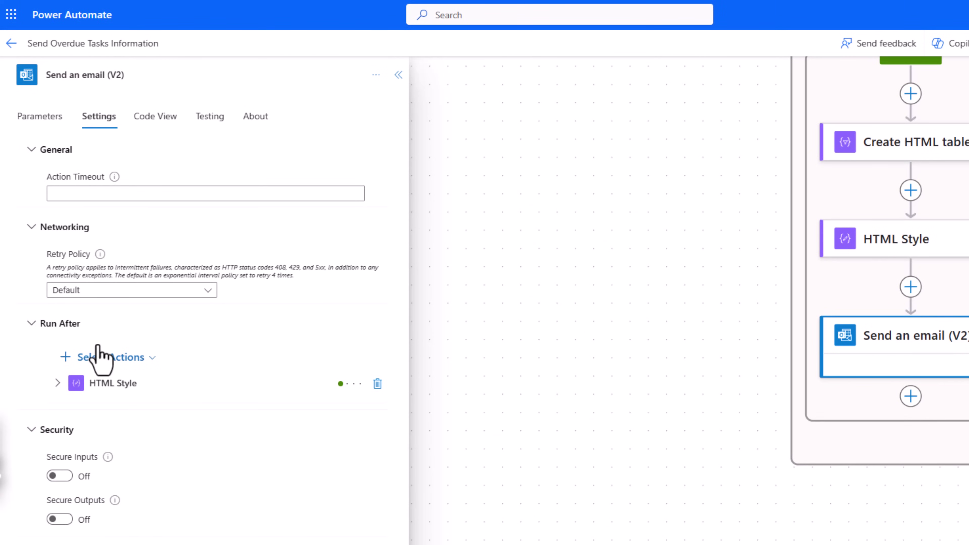
{"action": "left_click", "coordinate": [155, 119]}
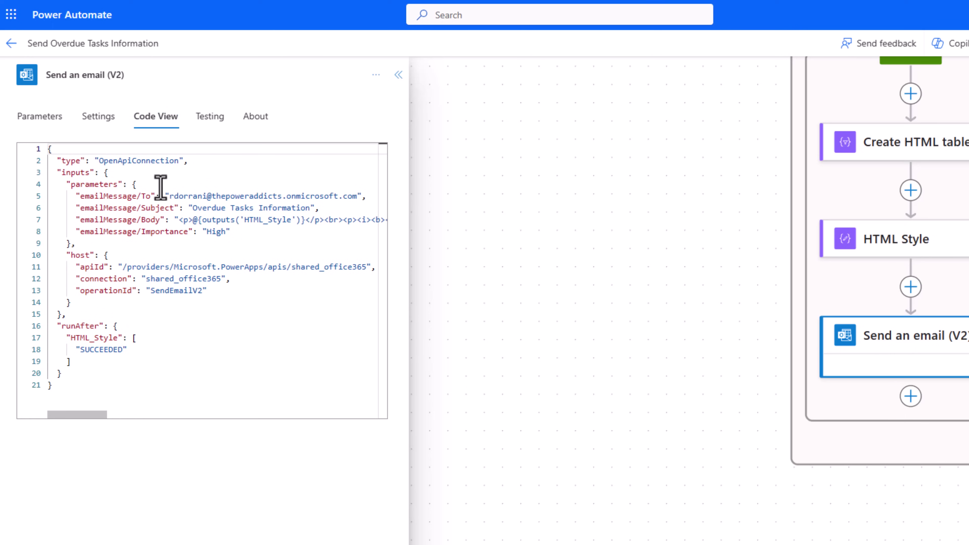
{"action": "left_click", "coordinate": [210, 119]}
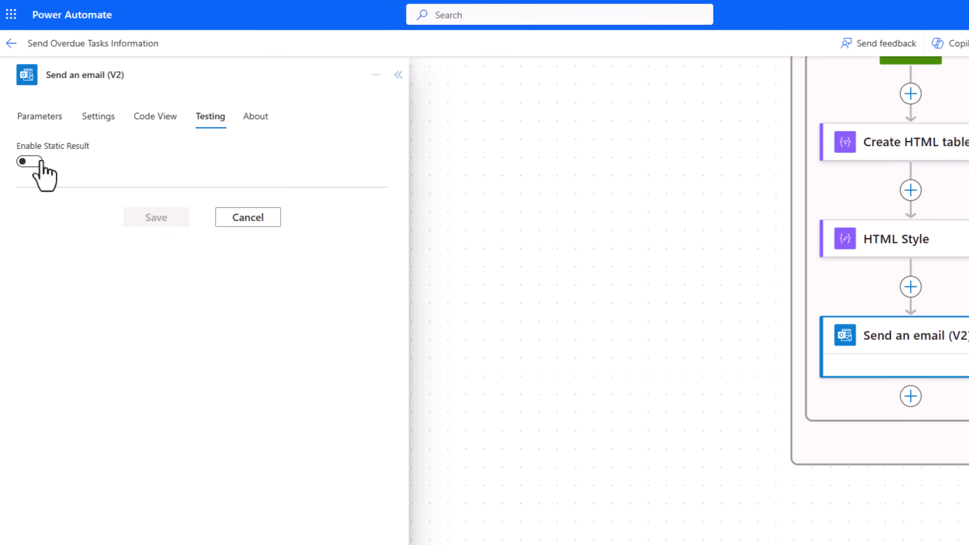
{"action": "left_click", "coordinate": [254, 118]}
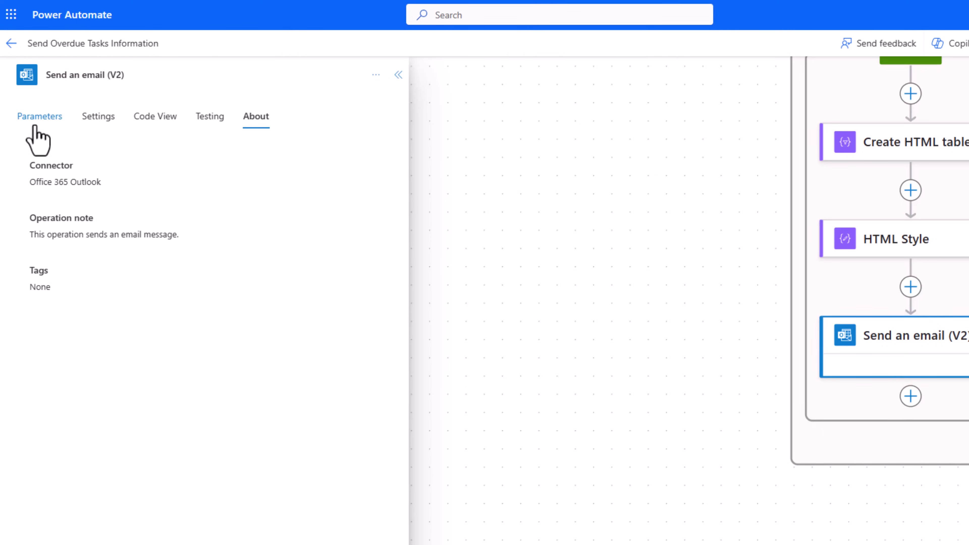
{"action": "left_click", "coordinate": [38, 117]}
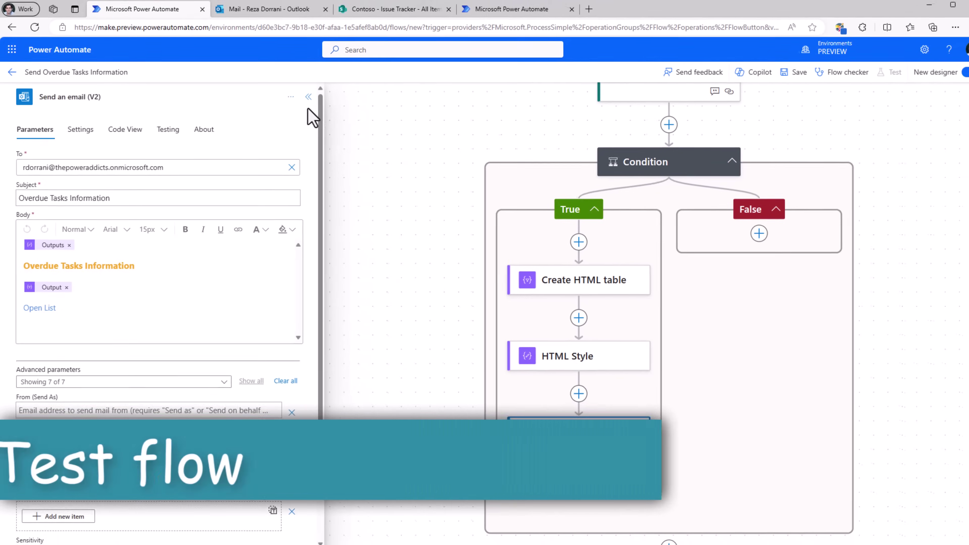
Collapse the email panel, save the flow, and reopen it with Edit from the details page.
{"action": "left_click", "coordinate": [328, 91]}
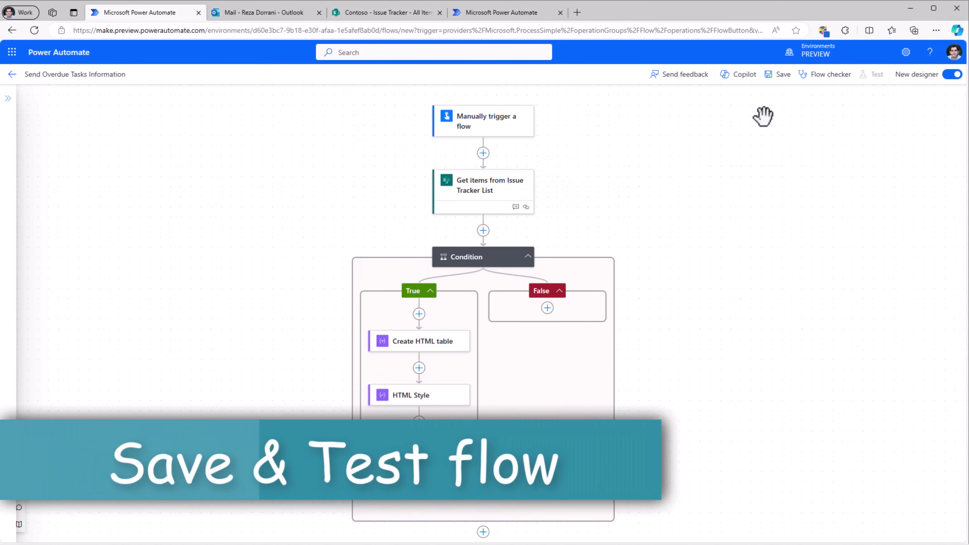
{"action": "left_click", "coordinate": [783, 78]}
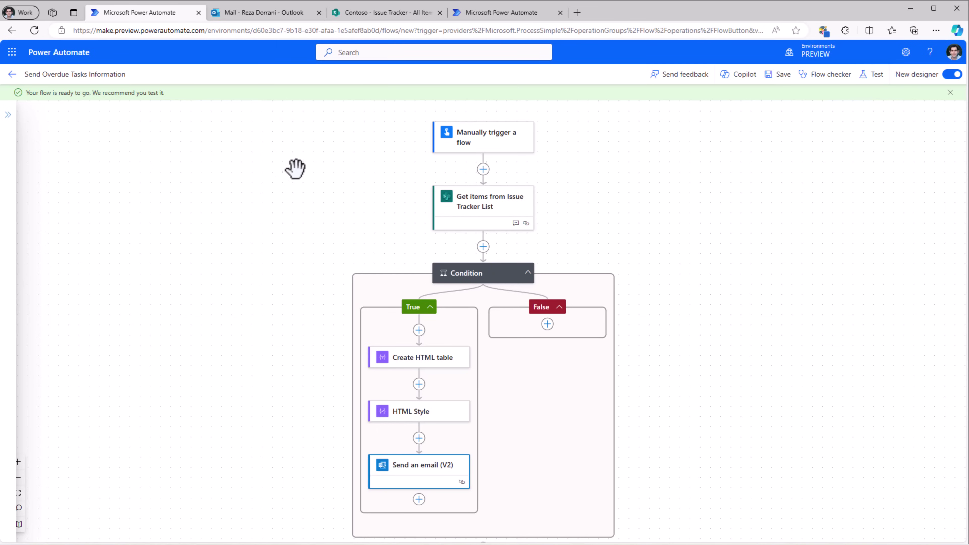
{"action": "left_click", "coordinate": [12, 74]}
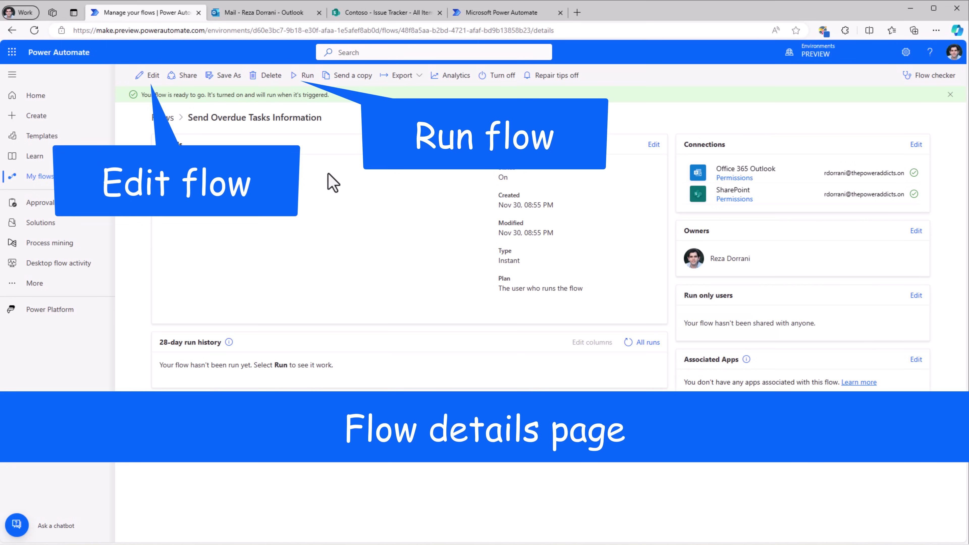
{"action": "left_click", "coordinate": [147, 75]}
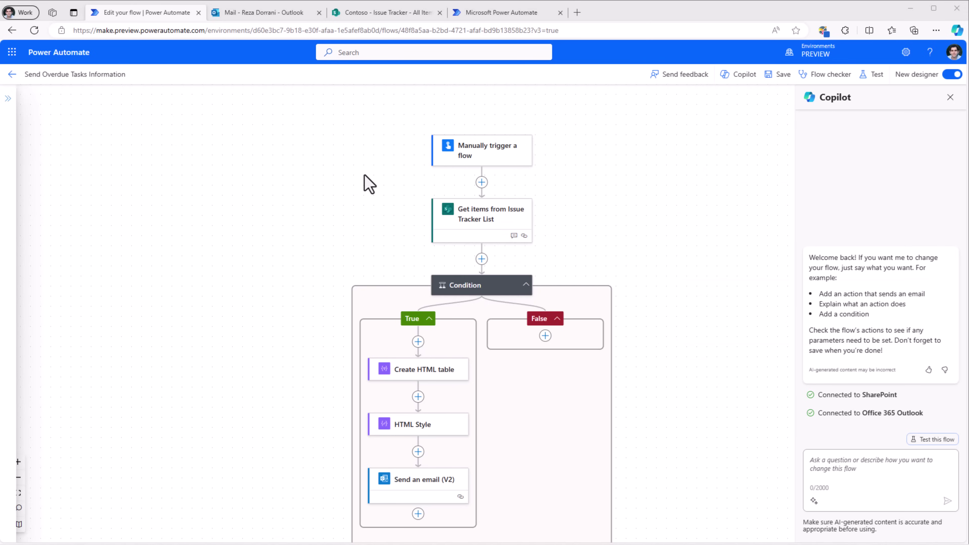
Start a manual test run of the flow.
{"action": "left_click", "coordinate": [874, 78]}
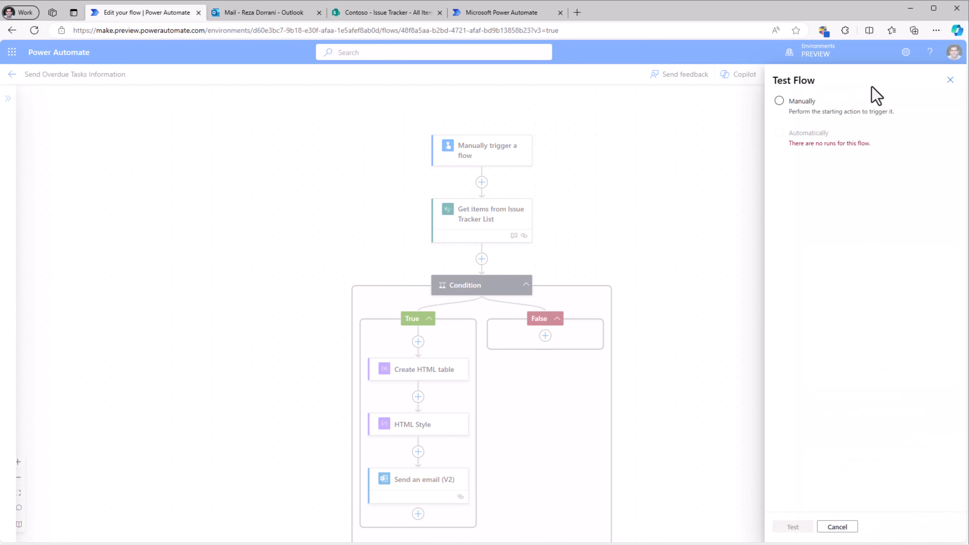
{"action": "left_click", "coordinate": [780, 100]}
{"action": "left_click", "coordinate": [793, 527]}
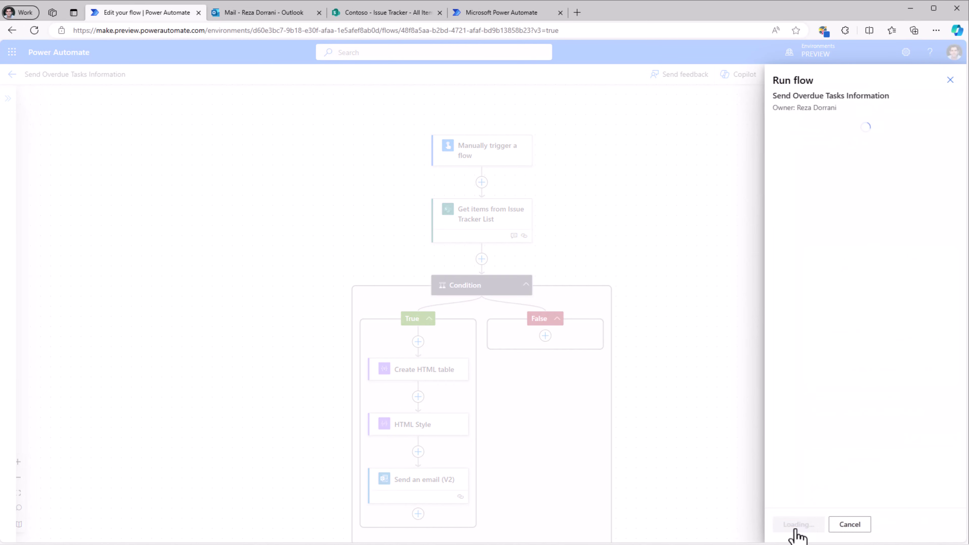
{"action": "left_click", "coordinate": [796, 528]}
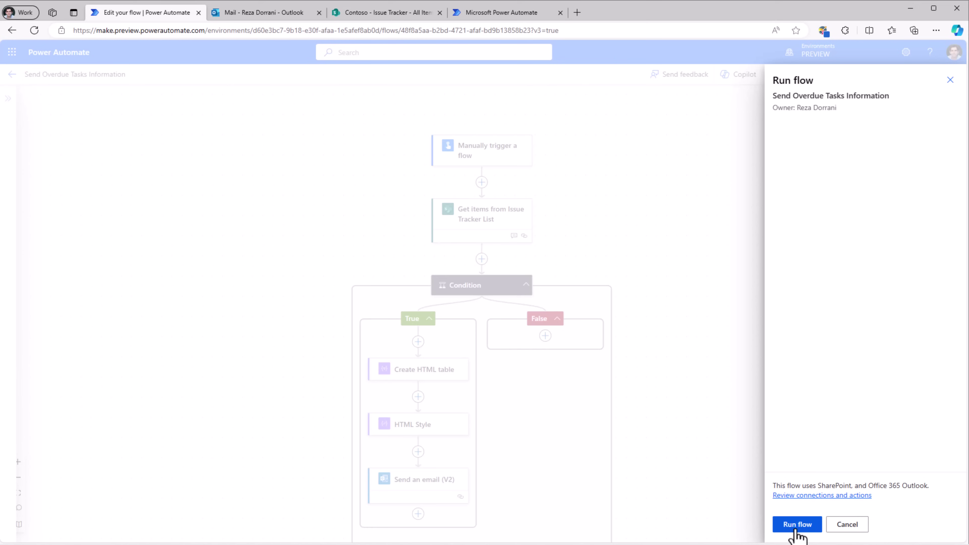
{"action": "left_click", "coordinate": [796, 526]}
{"action": "left_click", "coordinate": [794, 524]}
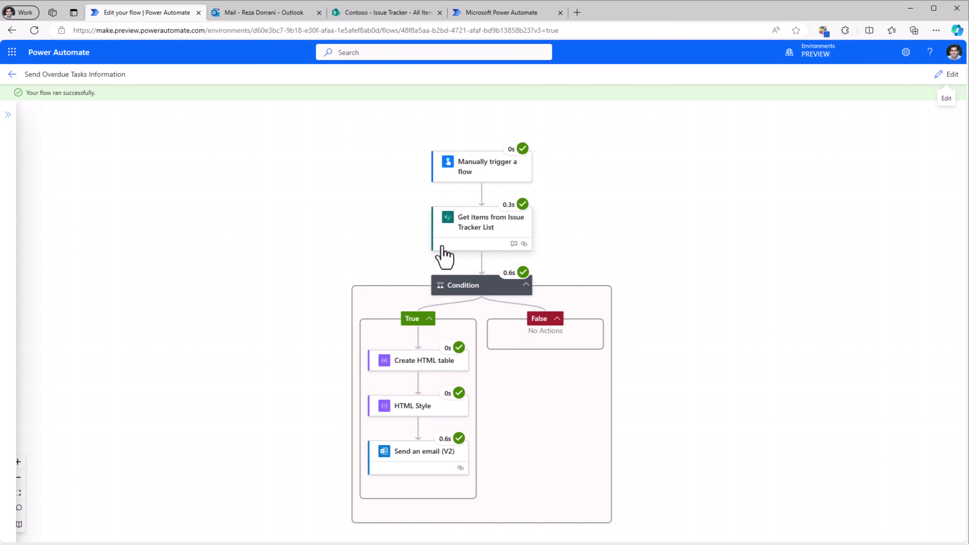
Review the raw outputs returned by the Get items step.
{"action": "scroll", "coordinate": [443, 256], "scroll_direction": "up", "scroll_amount": 2}
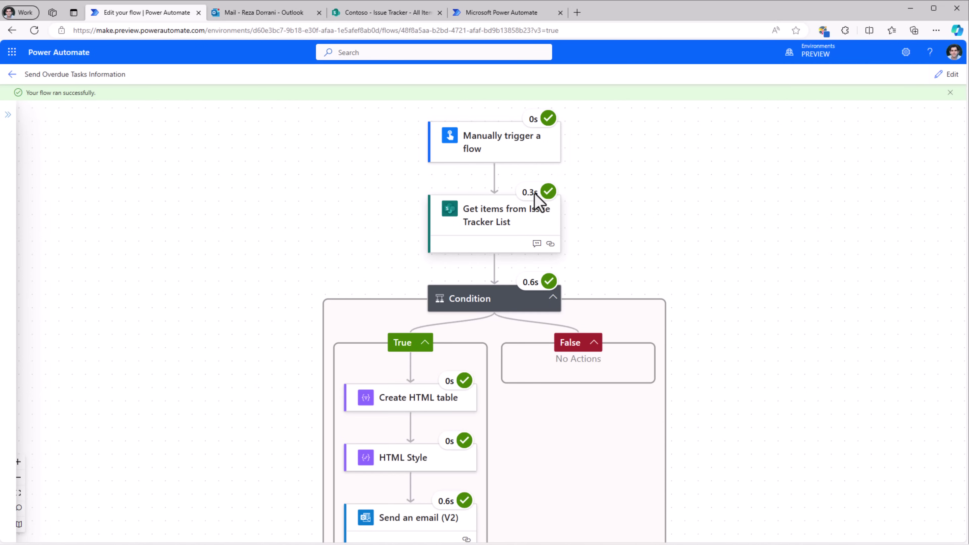
{"action": "left_click", "coordinate": [482, 225]}
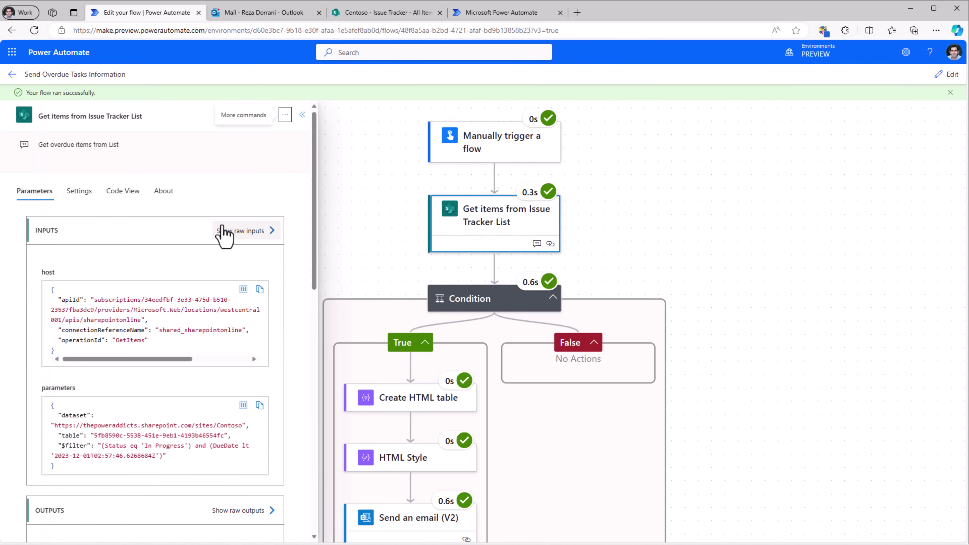
{"action": "scroll", "coordinate": [187, 315], "scroll_direction": "down", "scroll_amount": 2}
{"action": "scroll", "coordinate": [187, 314], "scroll_direction": "down", "scroll_amount": 6}
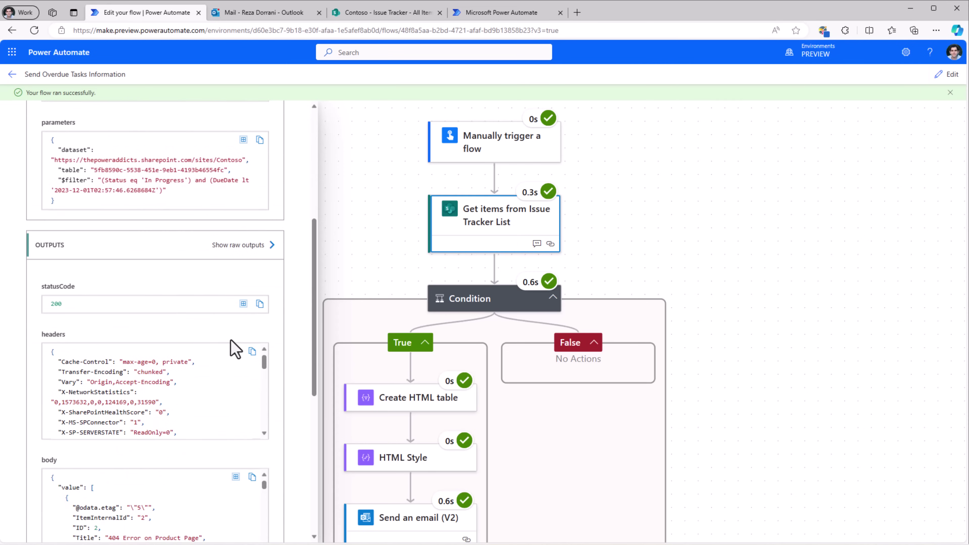
{"action": "left_click", "coordinate": [272, 247]}
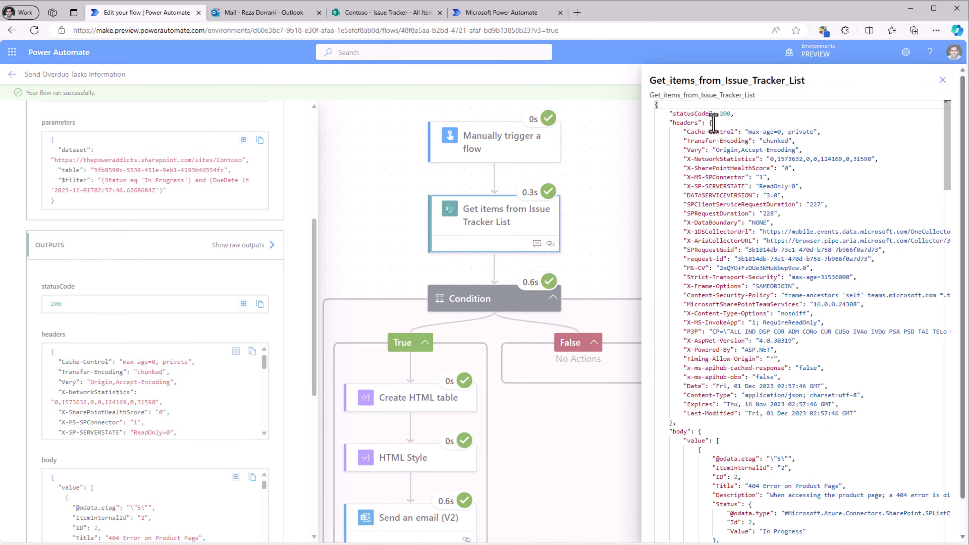
{"action": "scroll", "coordinate": [765, 315], "scroll_direction": "down", "scroll_amount": 6}
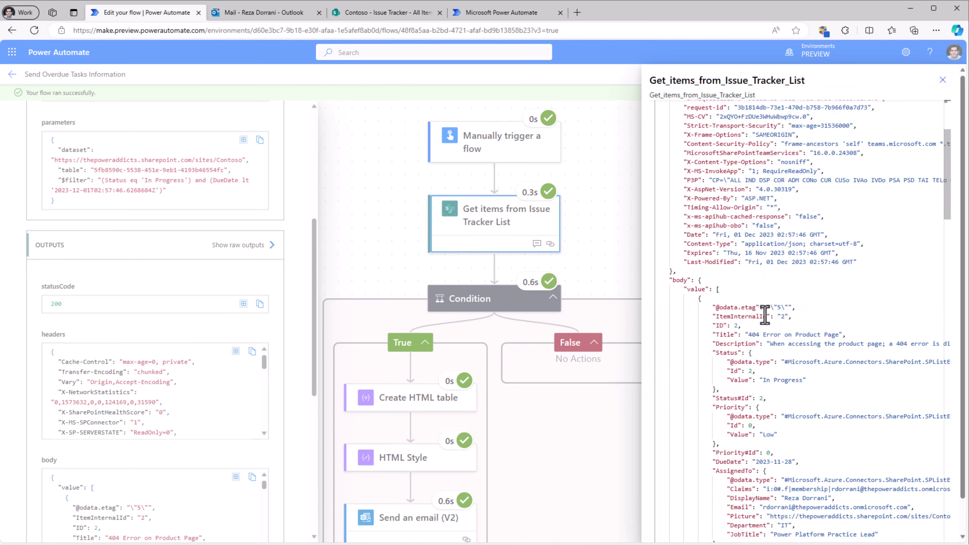
{"action": "scroll", "coordinate": [765, 315], "scroll_direction": "down", "scroll_amount": 7}
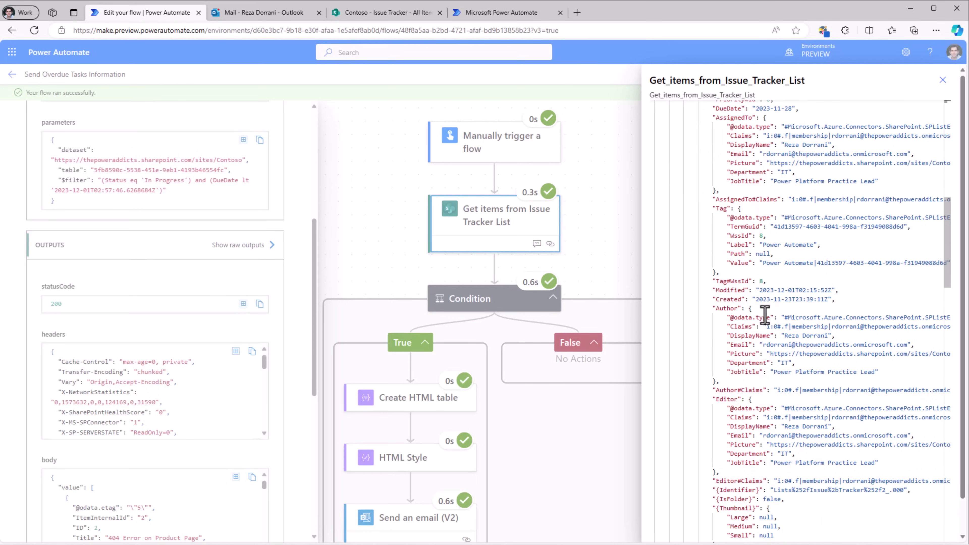
{"action": "left_click", "coordinate": [943, 80]}
Check the Condition's True branch result, then open the Overdue Tasks Information email in Outlook.
{"action": "left_click", "coordinate": [519, 305]}
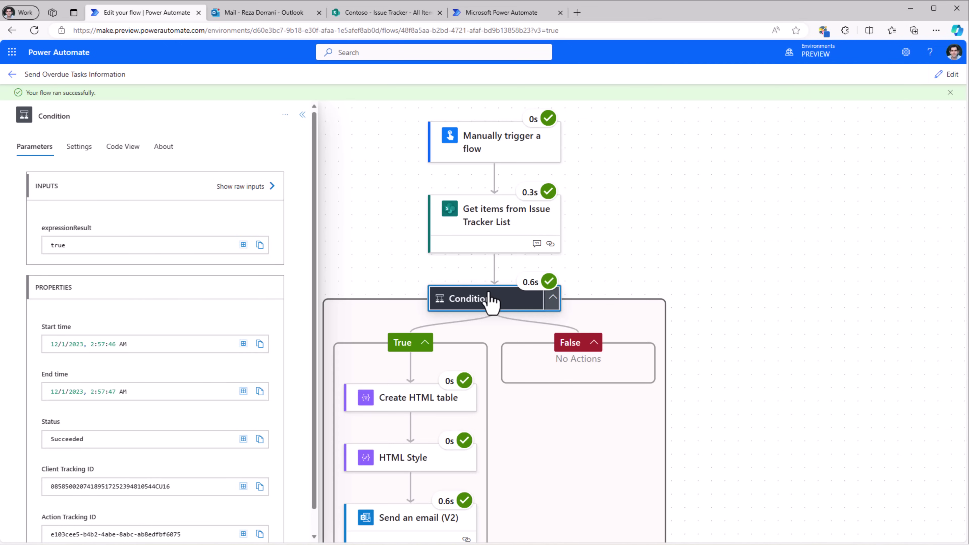
{"action": "left_click_drag", "start_coordinate": [398, 283], "coordinate": [438, 156]}
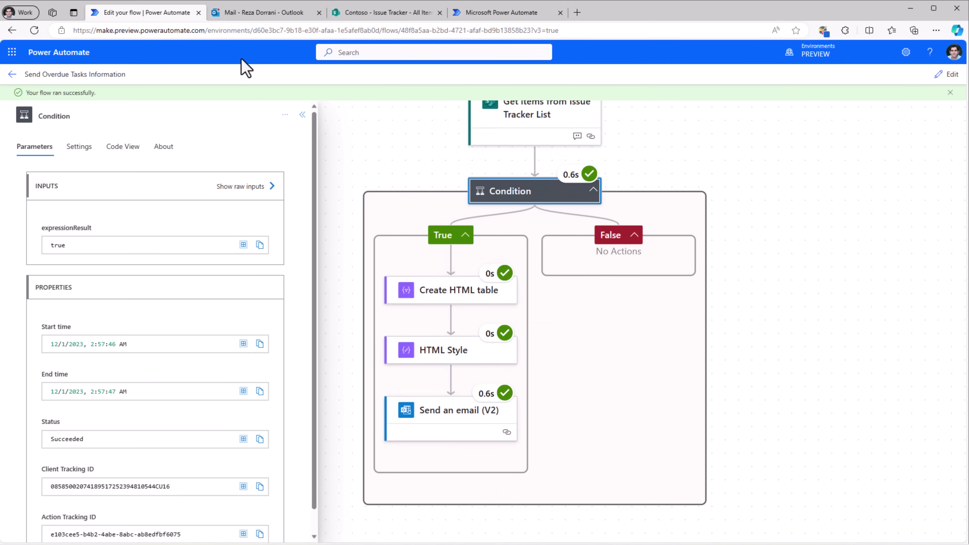
{"action": "left_click", "coordinate": [244, 15]}
{"action": "left_click", "coordinate": [218, 157]}
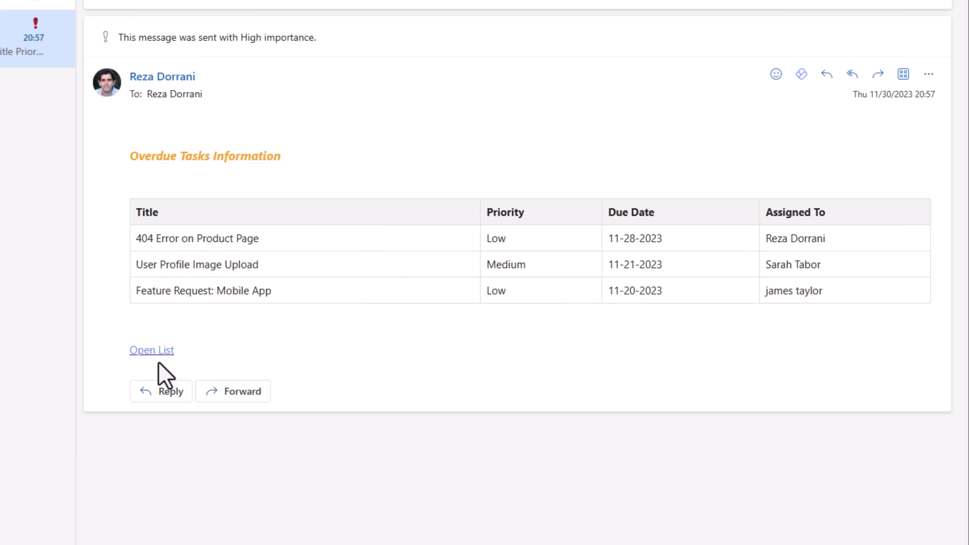
Follow the email's Open List link to the Issue Tracker list.
{"action": "left_click", "coordinate": [153, 351]}
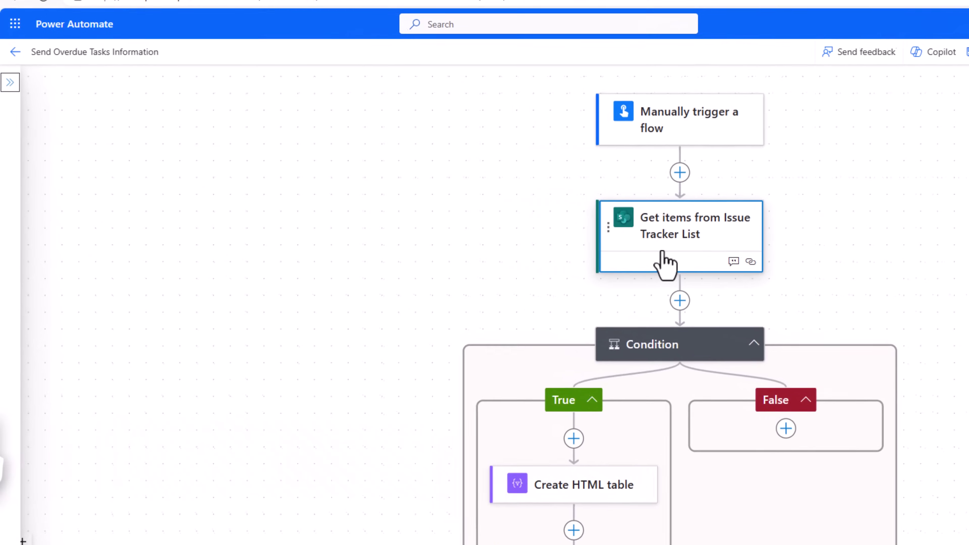
Delete the stray single quote before utcNow() in the Get items Filter Query.
{"action": "left_click", "coordinate": [665, 265]}
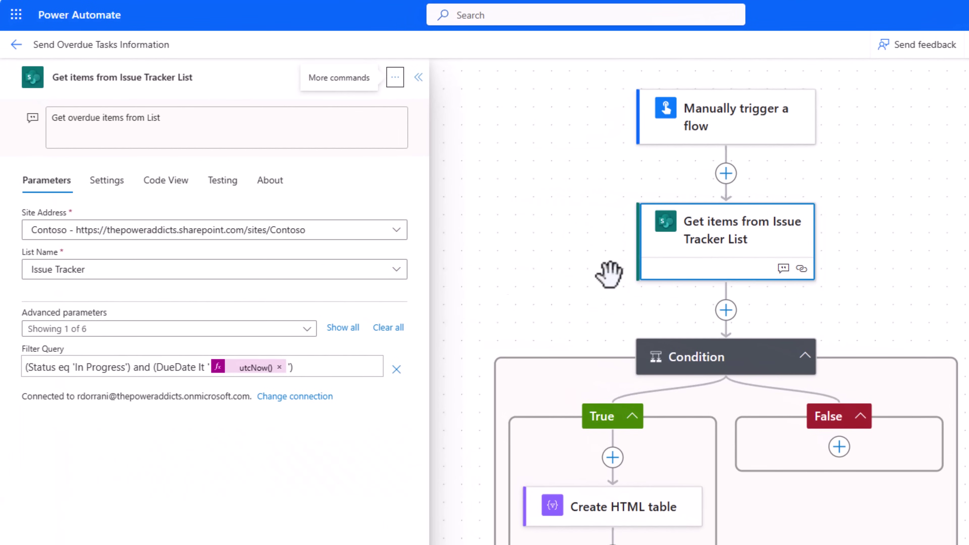
{"action": "left_click", "coordinate": [205, 367]}
{"action": "key", "text": "Delete"}
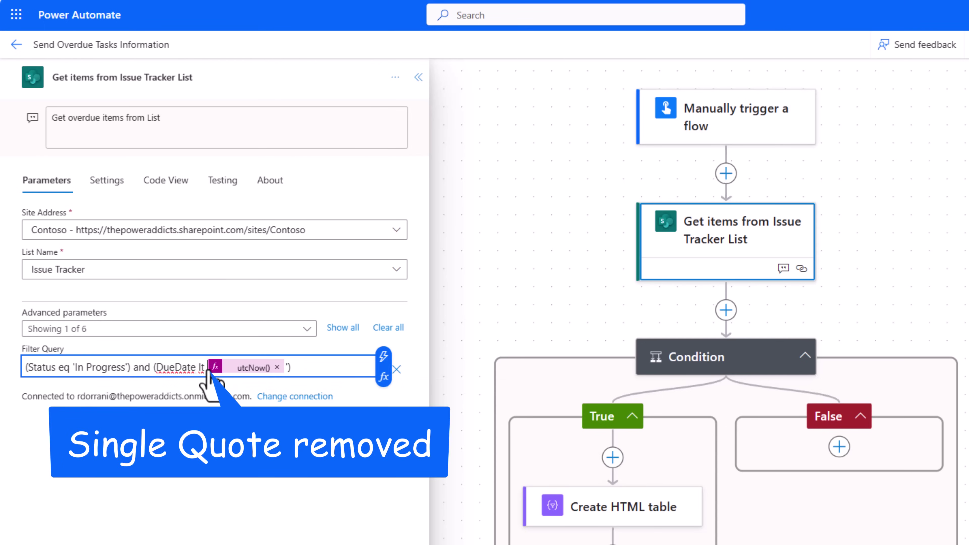
{"action": "left_click", "coordinate": [493, 208]}
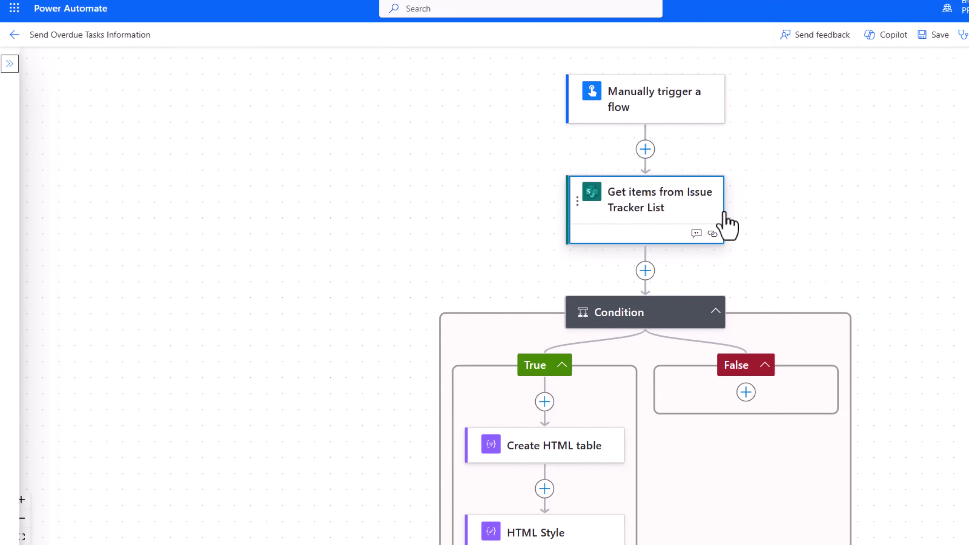
Add a Send an email (V2) action as a parallel branch after Get items.
{"action": "left_click", "coordinate": [645, 271]}
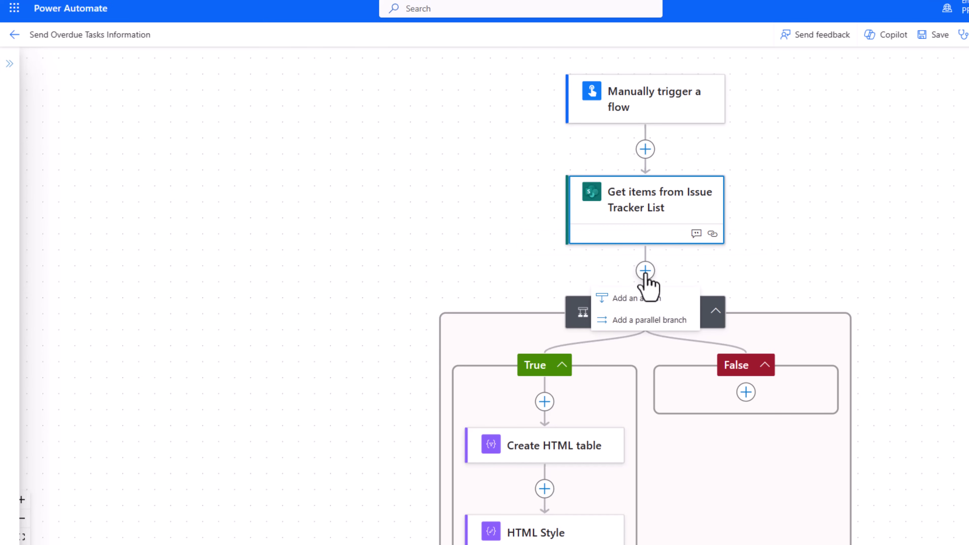
{"action": "left_click", "coordinate": [648, 321]}
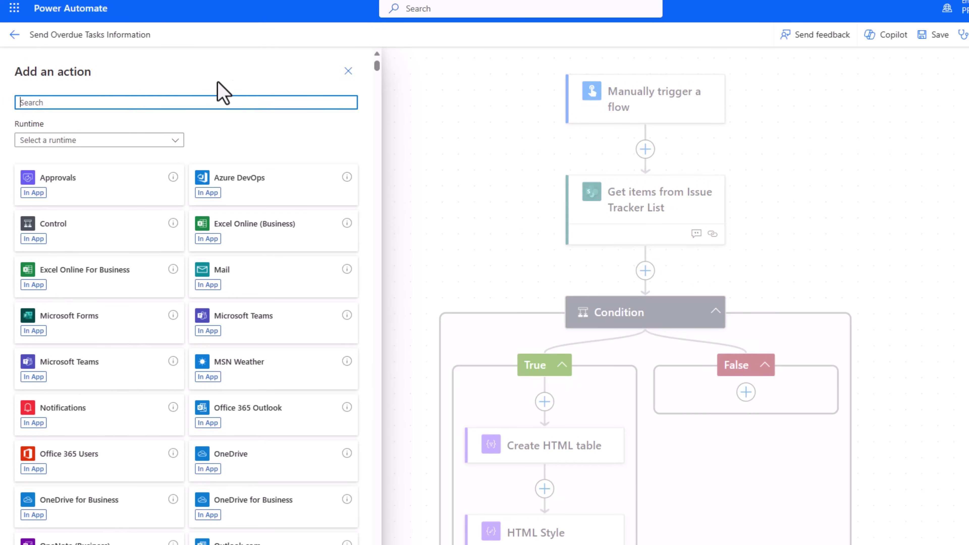
{"action": "type", "text": "send an email"}
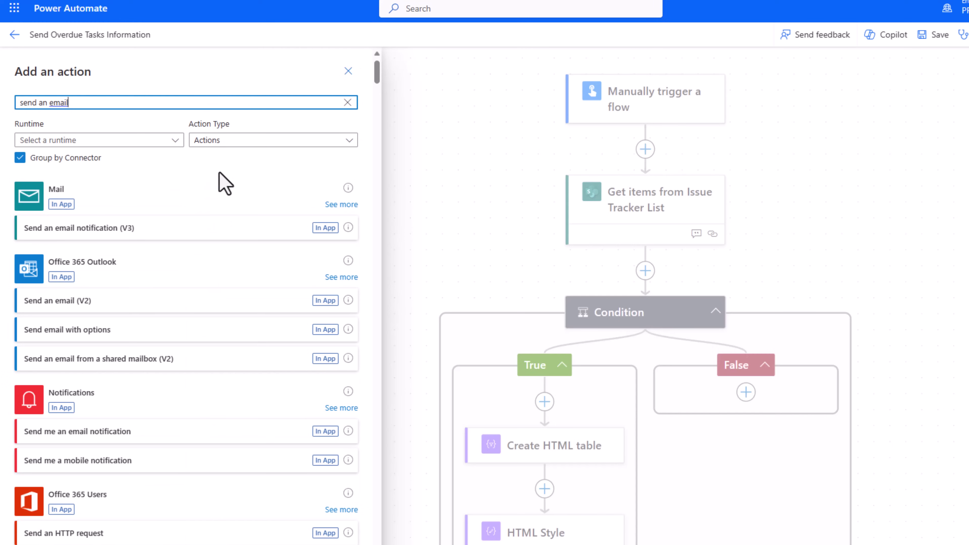
{"action": "left_click", "coordinate": [110, 296]}
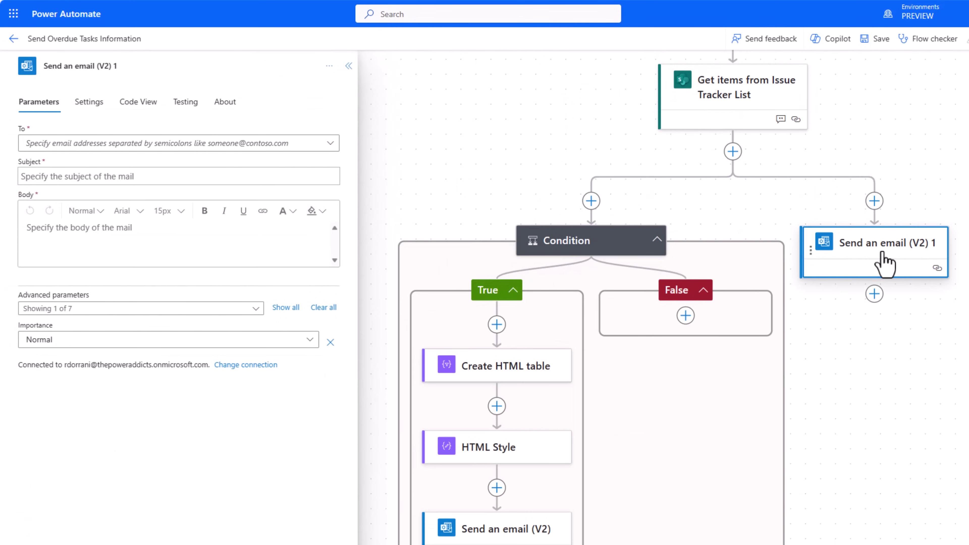
{"action": "left_click_drag", "start_coordinate": [927, 176], "coordinate": [930, 228]}
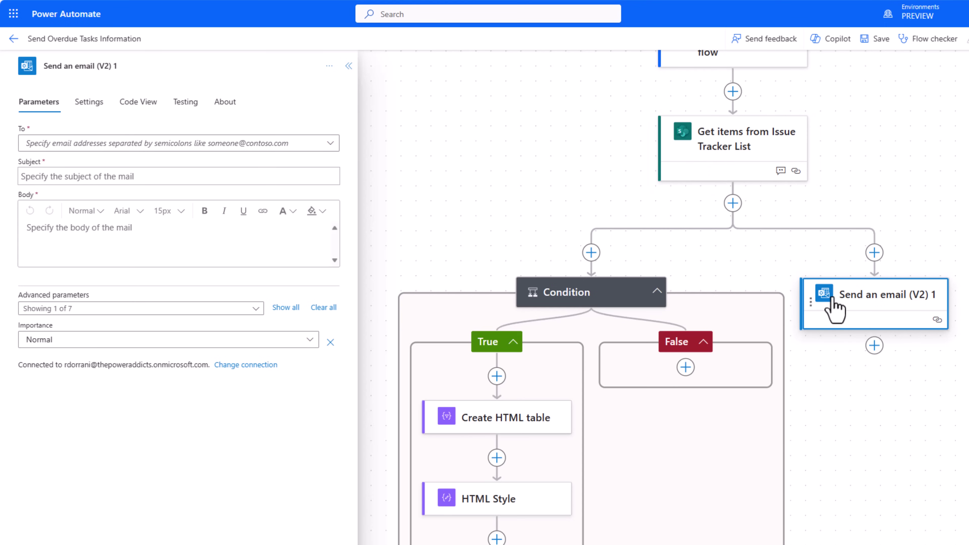
Set the email's run-after to Get items failing instead of succeeding, comparing with the Condition's settings.
{"action": "left_click", "coordinate": [99, 107]}
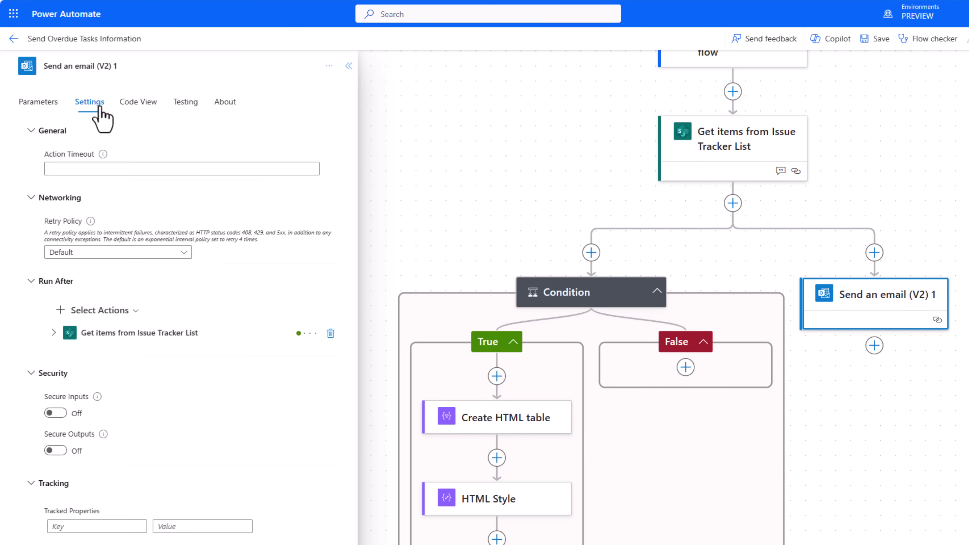
{"action": "left_click", "coordinate": [54, 333]}
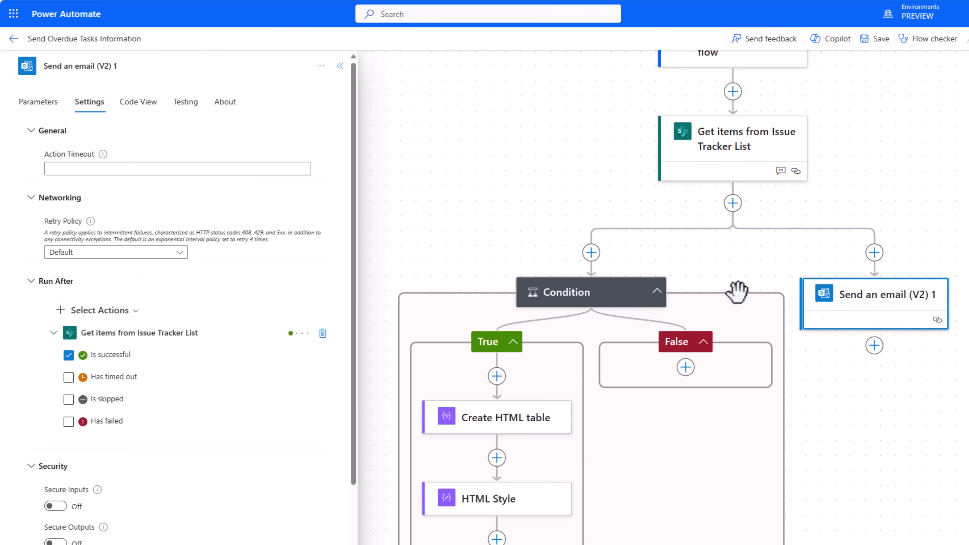
{"action": "left_click", "coordinate": [69, 356]}
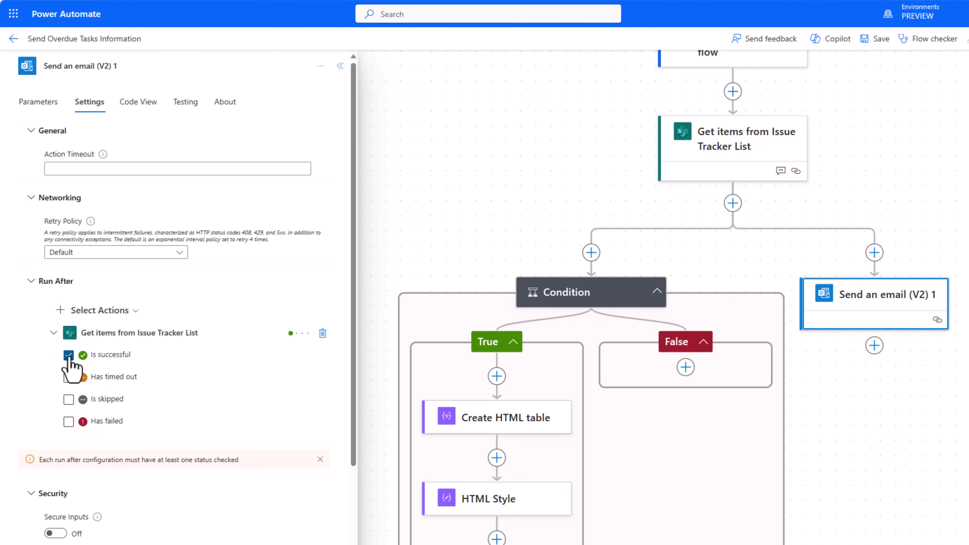
{"action": "left_click", "coordinate": [69, 422]}
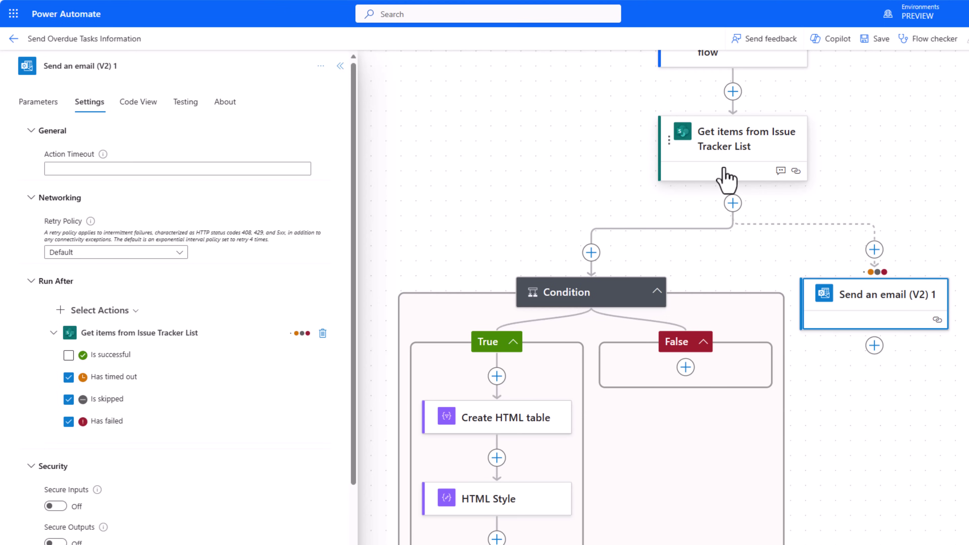
{"action": "left_click", "coordinate": [584, 300]}
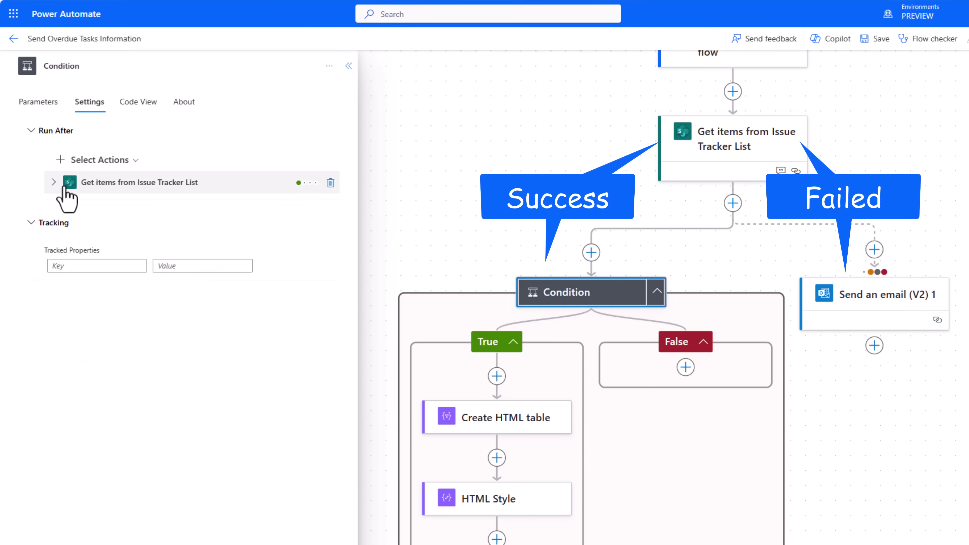
{"action": "left_click", "coordinate": [53, 182]}
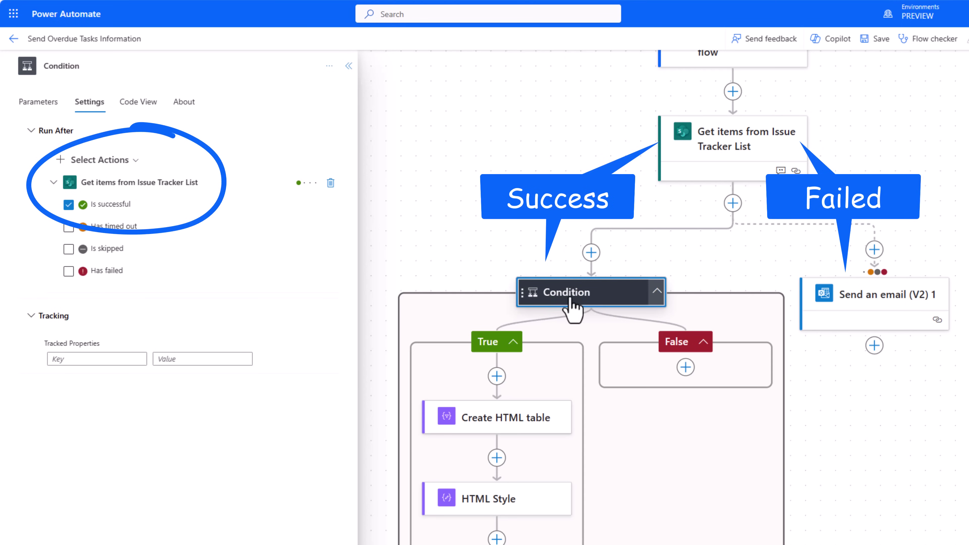
{"action": "left_click", "coordinate": [931, 292]}
{"action": "mouse_move", "coordinate": [874, 272]}
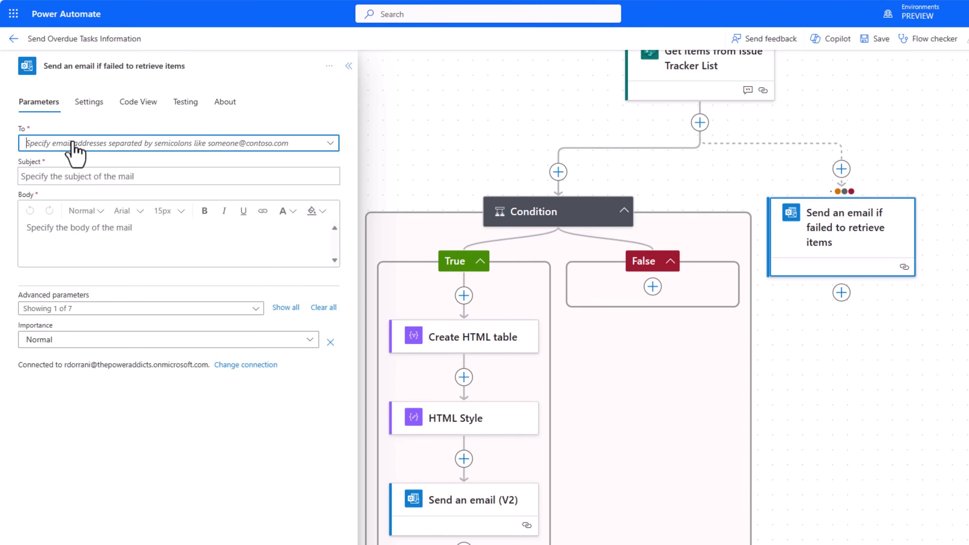
Fill in the recipient address, subject 'Request for Overdue tasks failed' and failure body text.
{"action": "left_click", "coordinate": [71, 150]}
{"action": "key", "text": "ctrl+v"}
{"action": "left_click", "coordinate": [81, 187]}
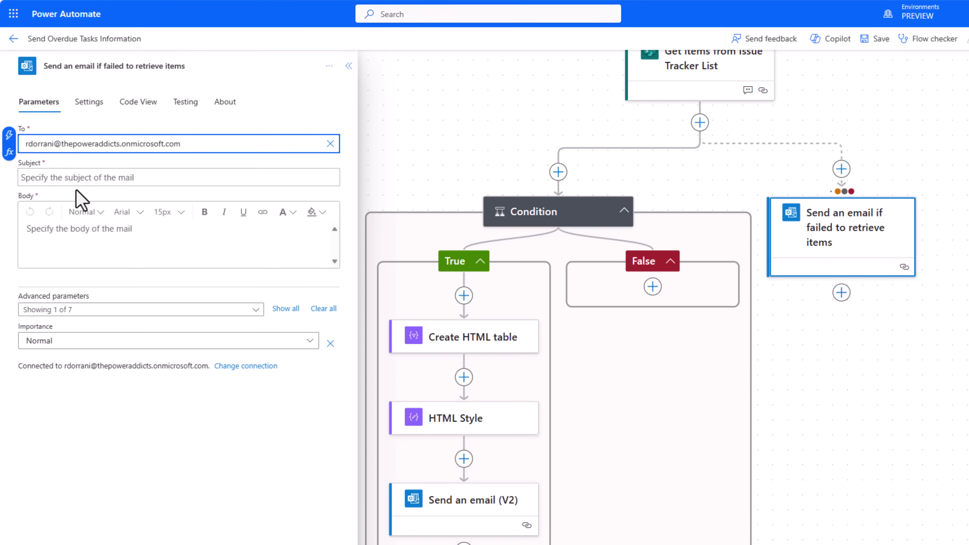
{"action": "left_click", "coordinate": [72, 178]}
{"action": "type", "text": "Request for Overdue tasks failed"}
{"action": "left_click", "coordinate": [167, 255]}
{"action": "type", "text": "Request for Overdue report failed"}
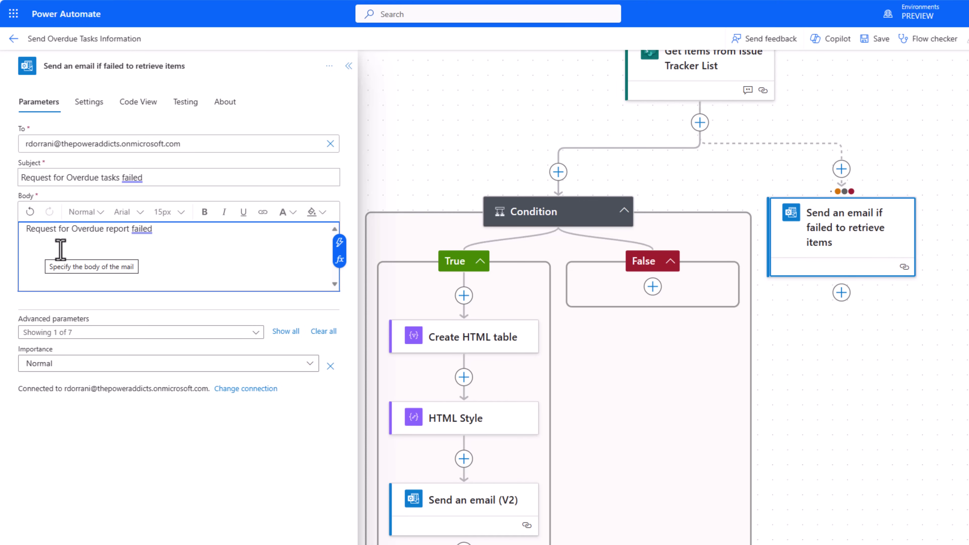
Insert the flow run URL expression into the body, then remove it again.
{"action": "left_click", "coordinate": [339, 259]}
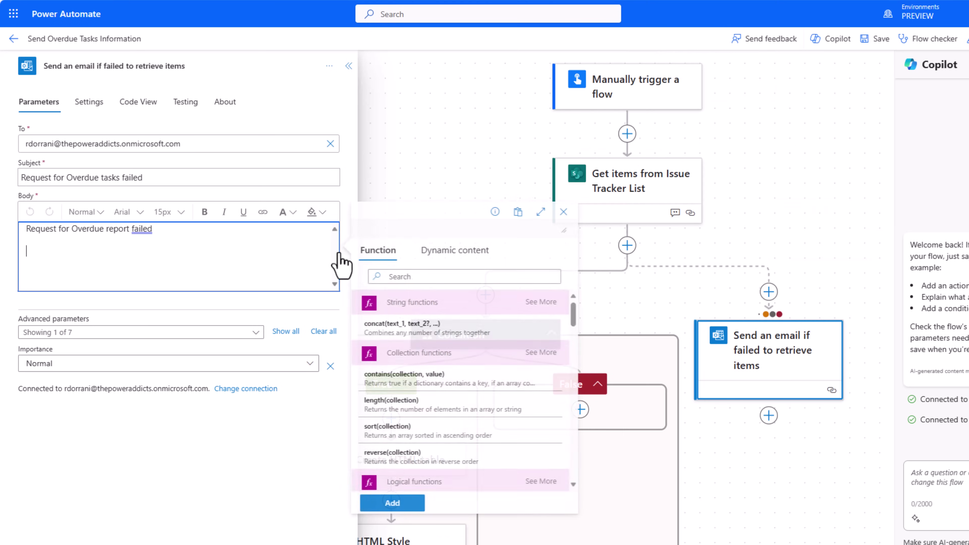
{"action": "type", "text": "concat('https://make.powerautomate.com/environments/', workflow()?['tags']['environmentName'], '/flows/', workflow()?['name'], '/runs/', workflow()?['run']['name'])"}
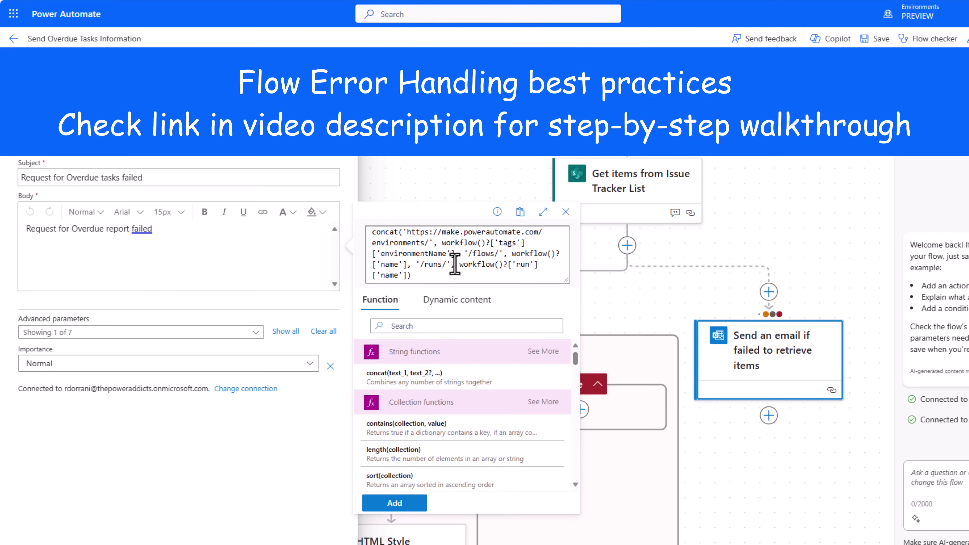
{"action": "left_click", "coordinate": [395, 503]}
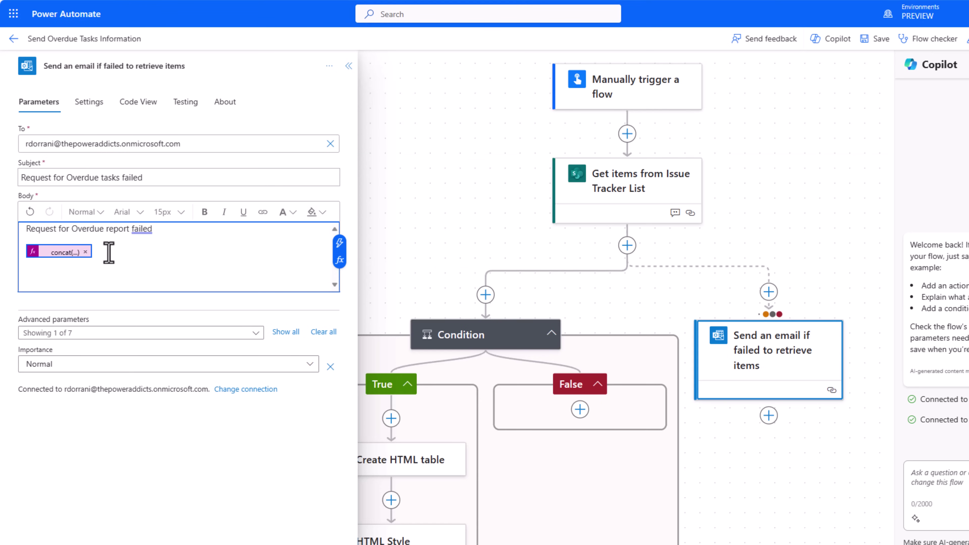
{"action": "left_click", "coordinate": [85, 251]}
Make 'Link to flow run' a hyperlink to the run URL expression, then save the flow.
{"action": "type", "text": "Link to flow run"}
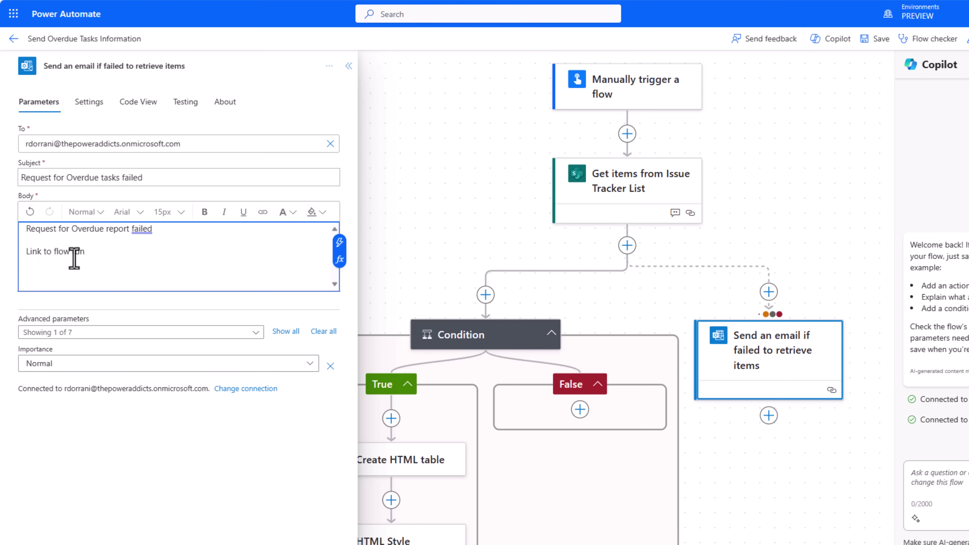
{"action": "left_click_drag", "start_coordinate": [86, 253], "coordinate": [33, 255]}
{"action": "left_click", "coordinate": [263, 213]}
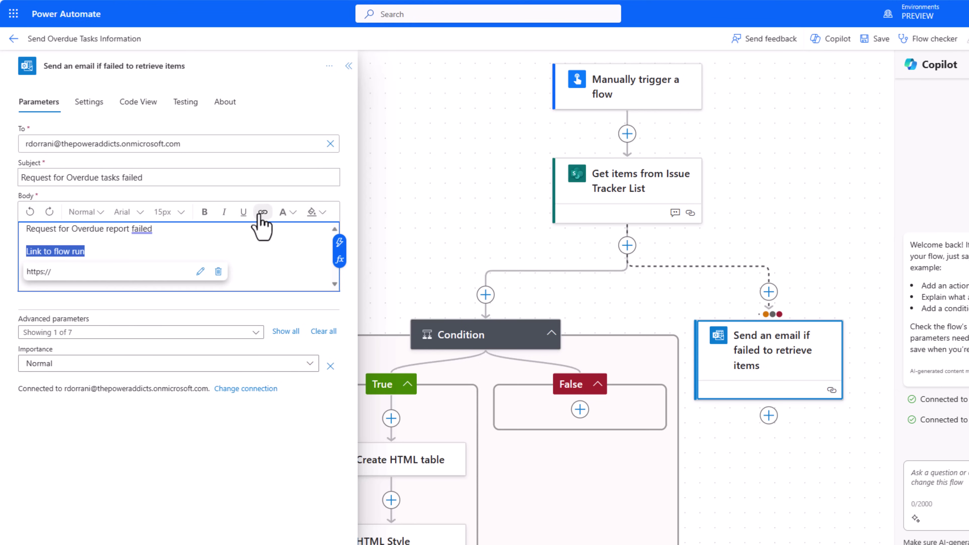
{"action": "left_click", "coordinate": [200, 272]}
{"action": "triple_click", "coordinate": [124, 274]}
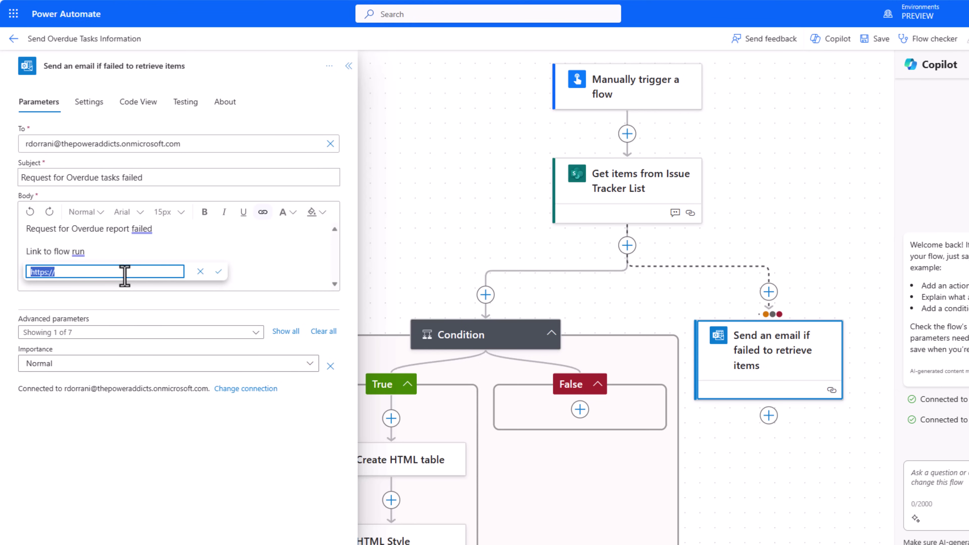
{"action": "key", "text": "ctrl+v"}
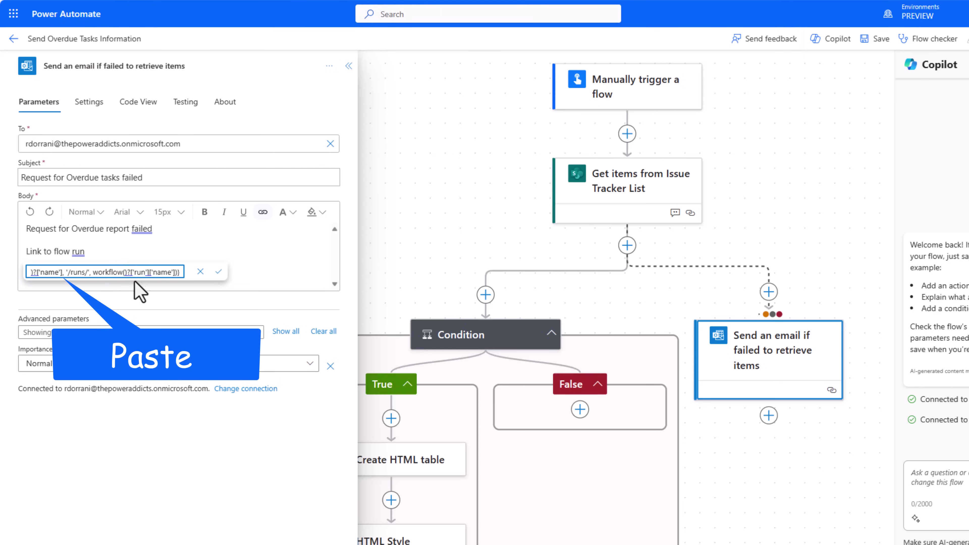
{"action": "left_click", "coordinate": [217, 275]}
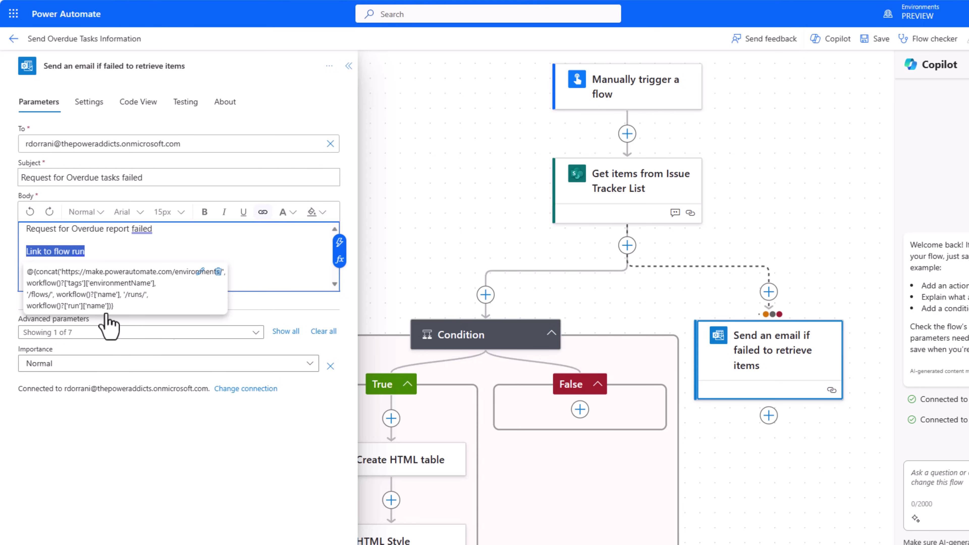
{"action": "left_click", "coordinate": [671, 320]}
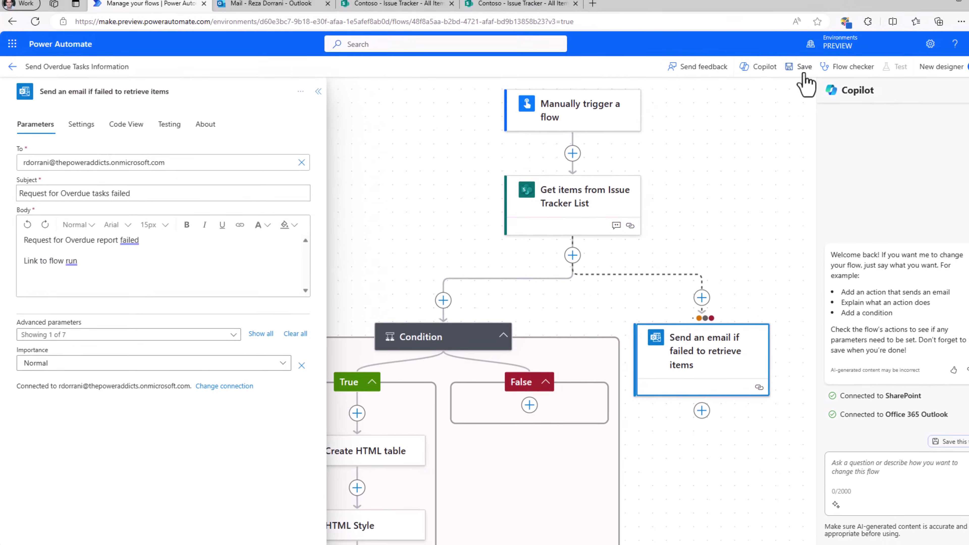
{"action": "left_click", "coordinate": [802, 71]}
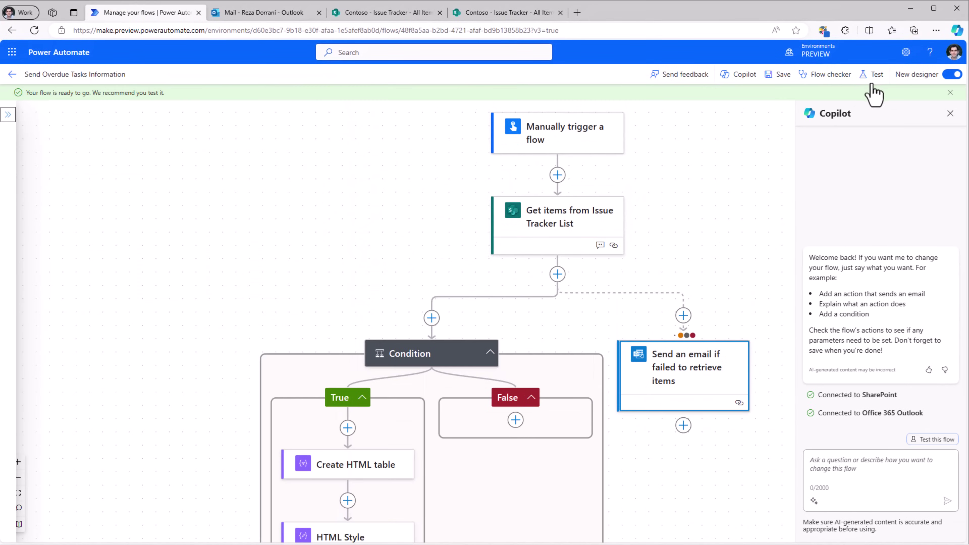
Manually test the flow, see Get items fail, and open the failure email in Outlook.
{"action": "left_click", "coordinate": [873, 73]}
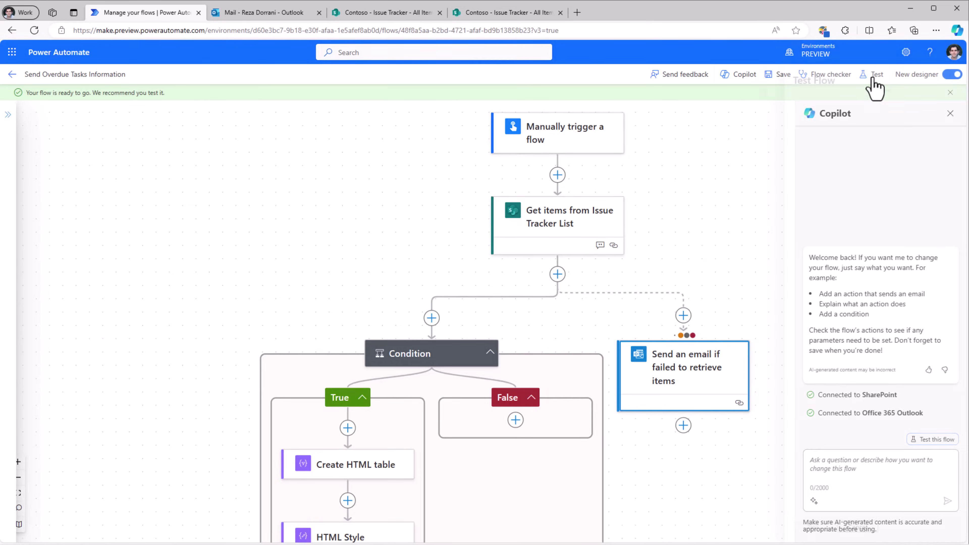
{"action": "left_click", "coordinate": [780, 111]}
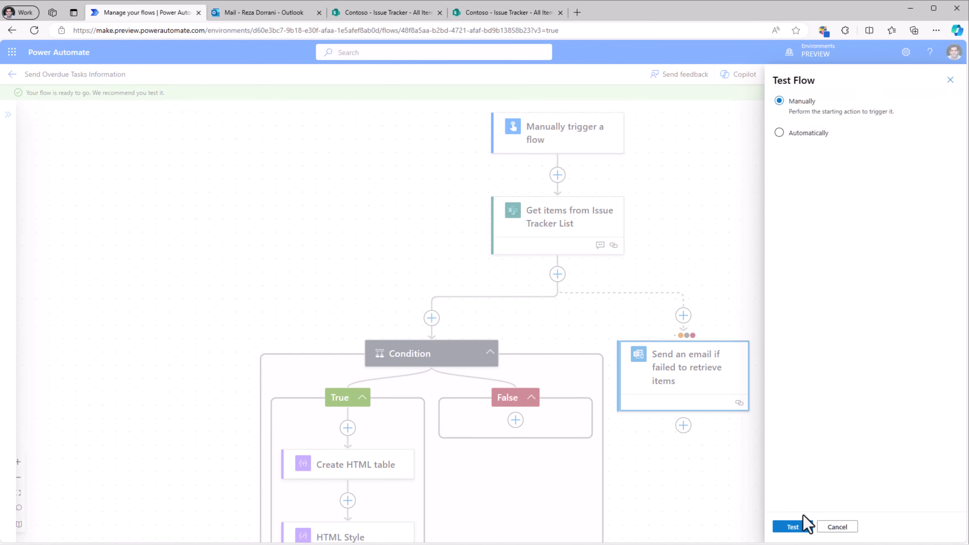
{"action": "left_click", "coordinate": [792, 526]}
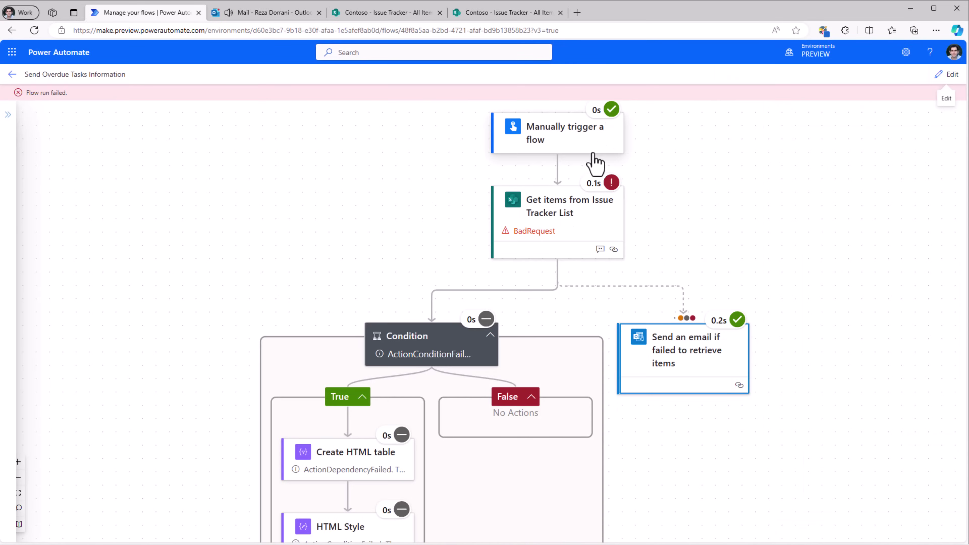
{"action": "left_click", "coordinate": [552, 237]}
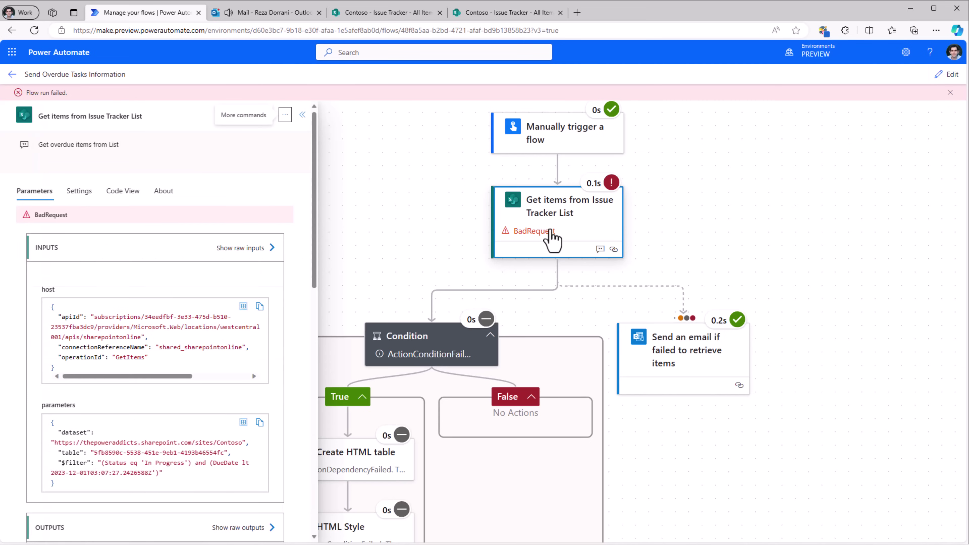
{"action": "left_click", "coordinate": [681, 378]}
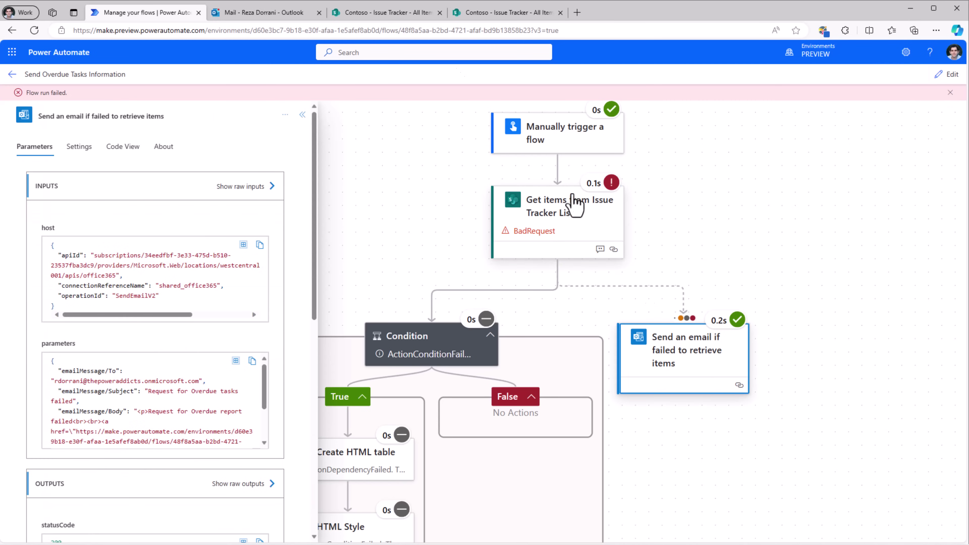
{"action": "left_click", "coordinate": [272, 15]}
{"action": "left_click", "coordinate": [221, 162]}
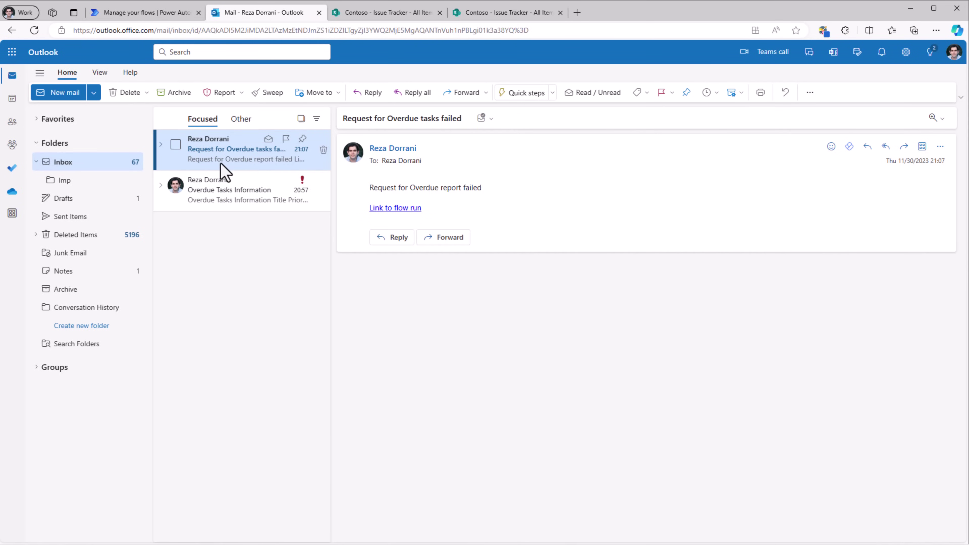
Open the failed run's history page via the email's 'Link to flow run'.
{"action": "left_click", "coordinate": [405, 209]}
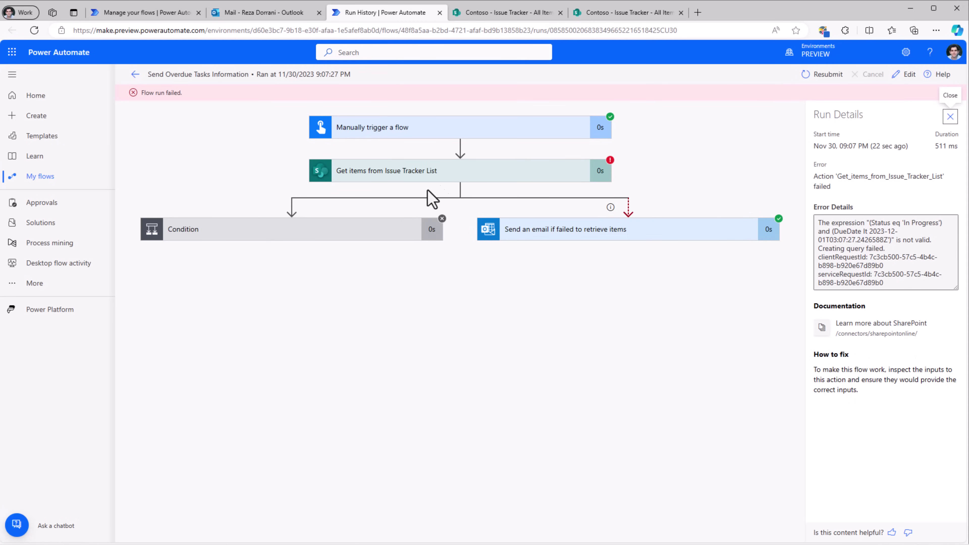
Expand Get items in the run history and highlight its BadRequest filter error details.
{"action": "left_click", "coordinate": [448, 176]}
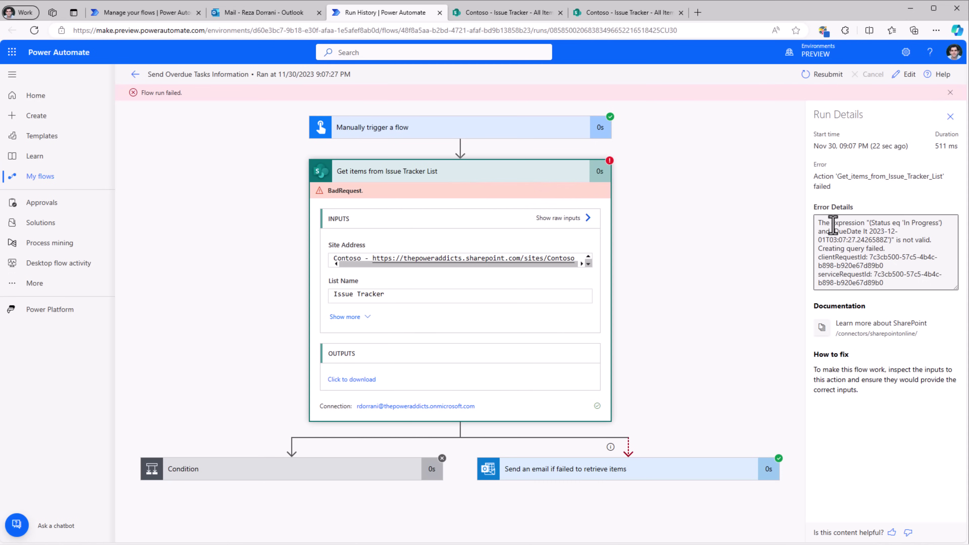
{"action": "left_click_drag", "start_coordinate": [821, 223], "coordinate": [943, 224]}
{"action": "left_click_drag", "start_coordinate": [866, 222], "coordinate": [923, 229]}
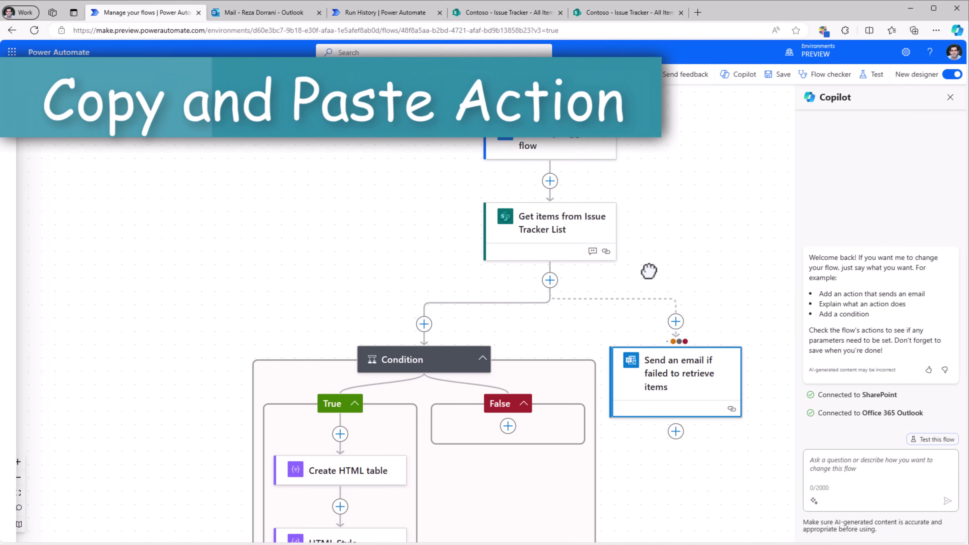
Copy Send an email (V2), paste it into False, then drag it beneath the original in True.
{"action": "left_click_drag", "start_coordinate": [647, 269], "coordinate": [663, 122]}
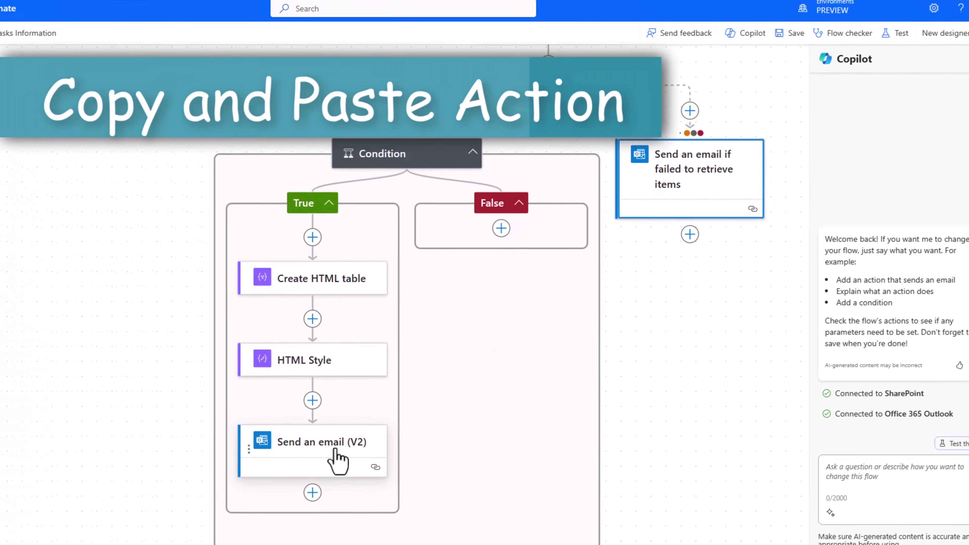
{"action": "right_click", "coordinate": [369, 473]}
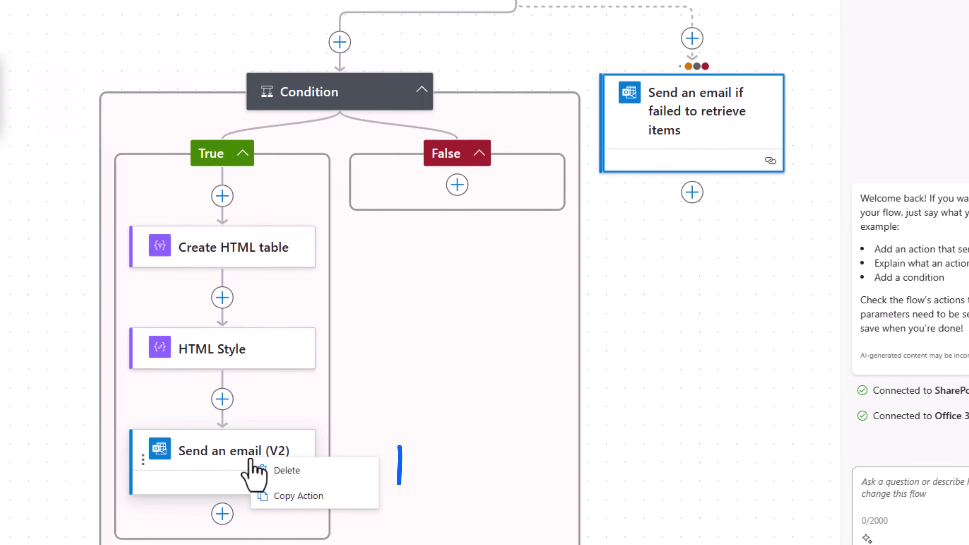
{"action": "left_click", "coordinate": [293, 503]}
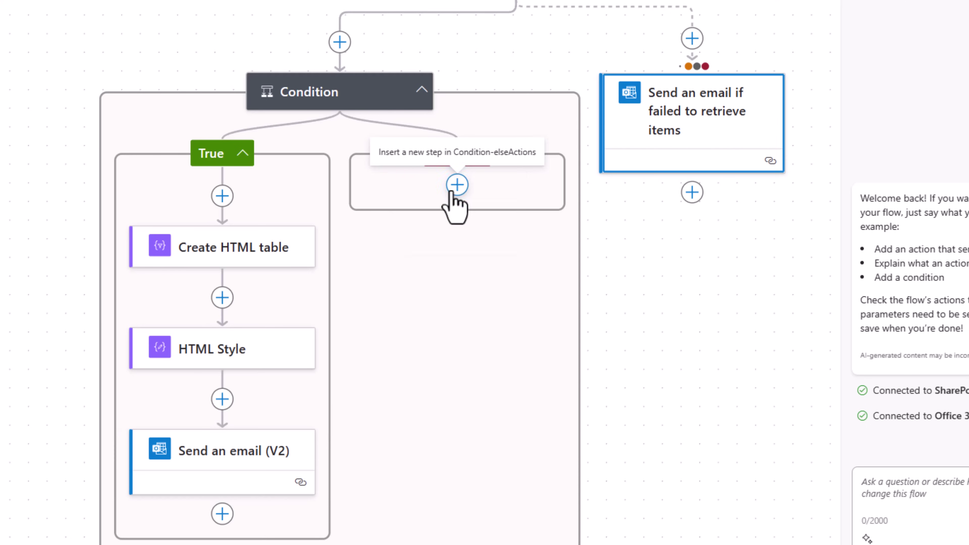
{"action": "left_click", "coordinate": [457, 187]}
{"action": "left_click", "coordinate": [463, 244]}
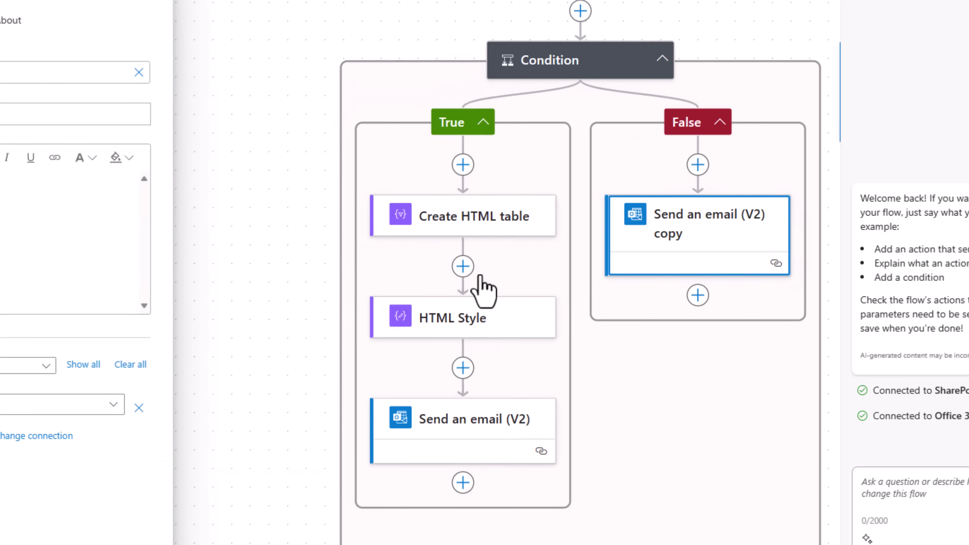
{"action": "left_click_drag", "start_coordinate": [407, 48], "coordinate": [69, 99]}
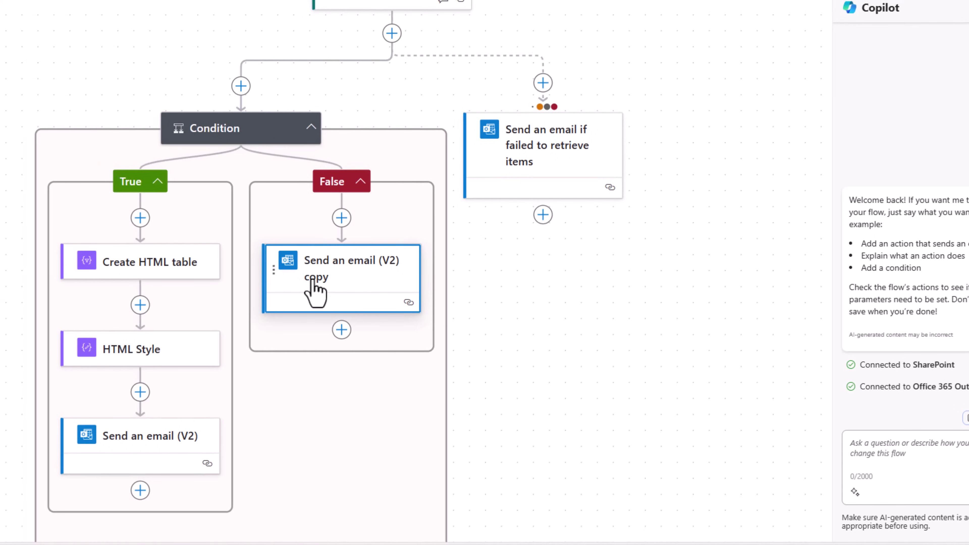
{"action": "left_click_drag", "start_coordinate": [315, 291], "coordinate": [171, 494]}
{"action": "scroll", "coordinate": [346, 463], "scroll_direction": "down", "scroll_amount": 2}
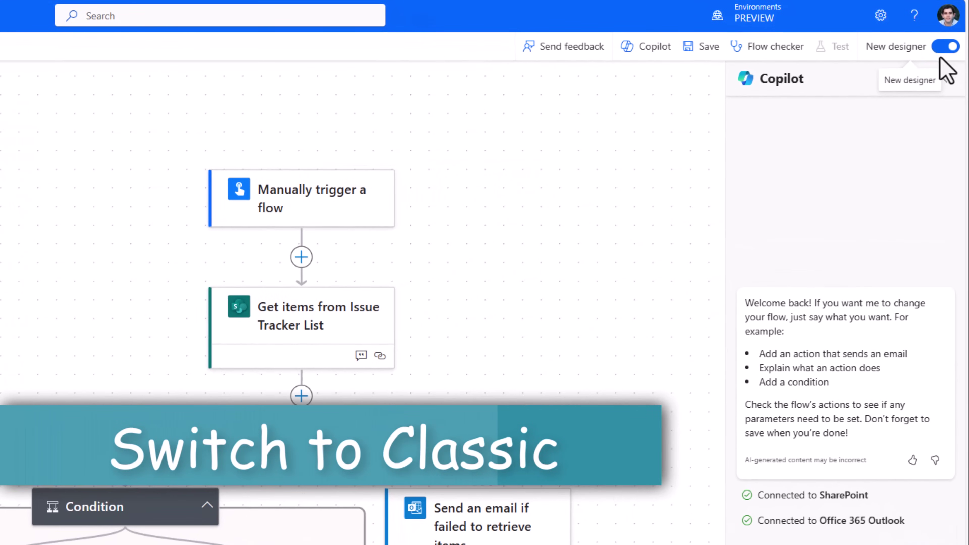
Save into the classic designer, expand the Condition and failure email cards, then switch back.
{"action": "left_click", "coordinate": [941, 50]}
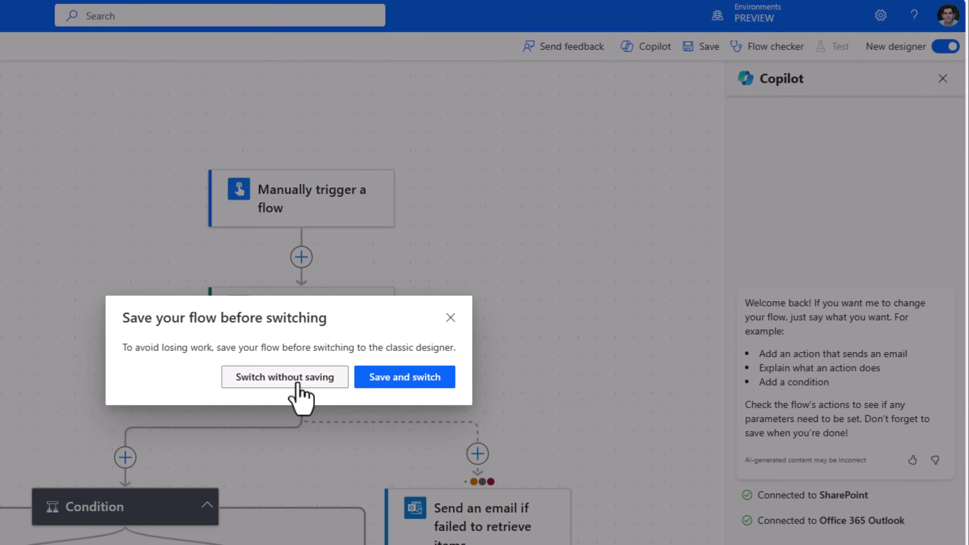
{"action": "left_click", "coordinate": [378, 382]}
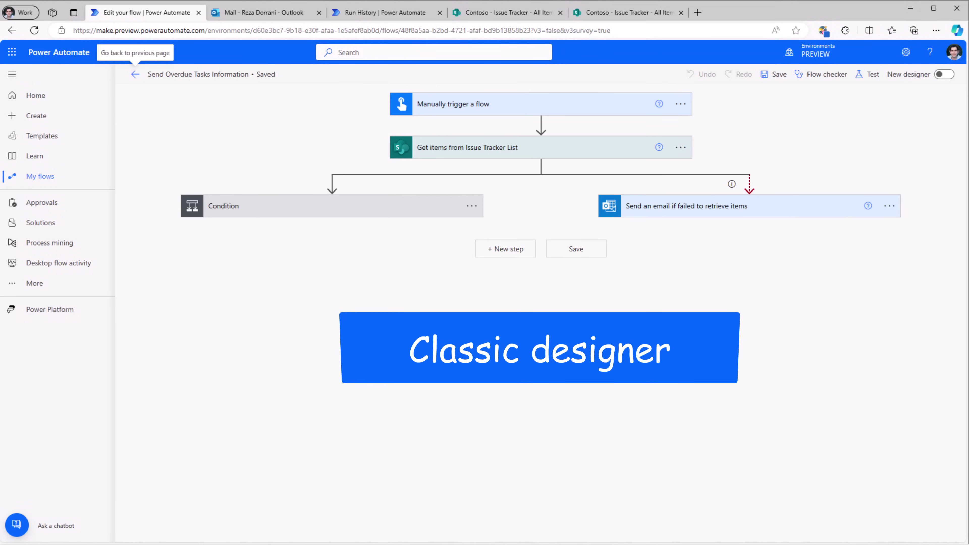
{"action": "left_click", "coordinate": [389, 212]}
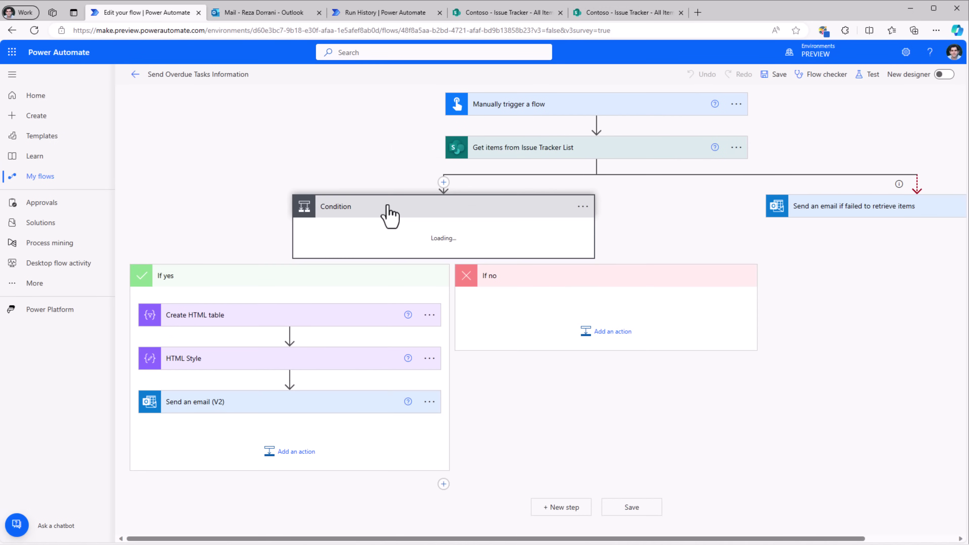
{"action": "left_click", "coordinate": [820, 208]}
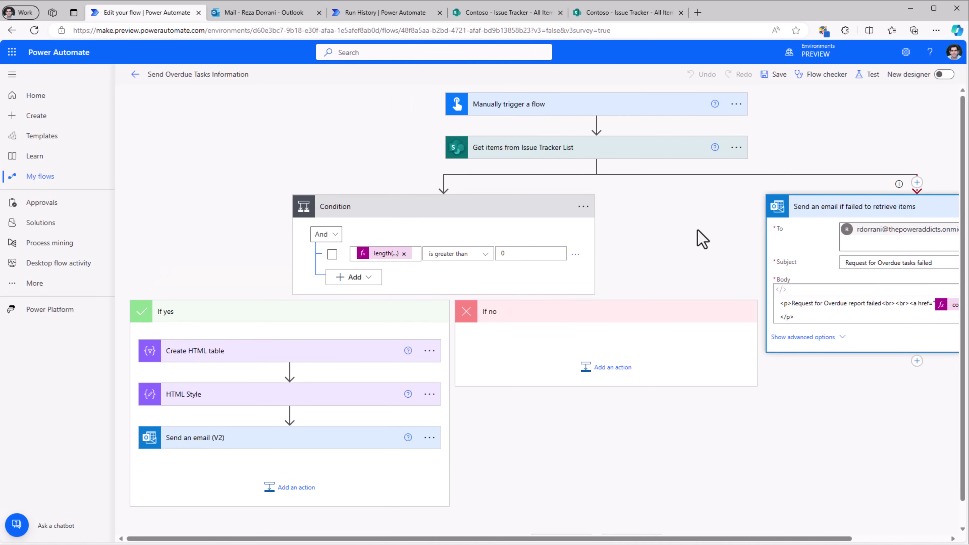
{"action": "left_click", "coordinate": [944, 77]}
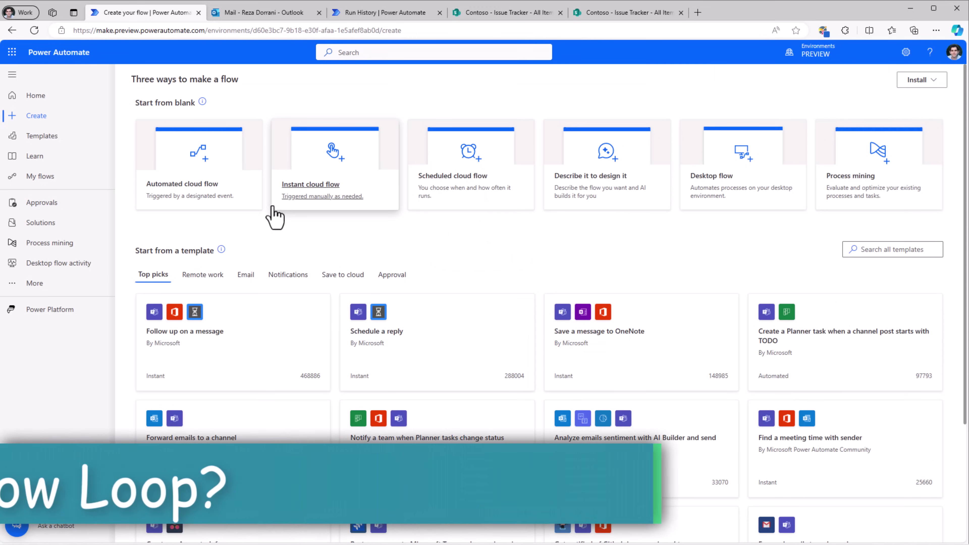
Create an automated cloud flow with the Forms new response trigger for the Contoso Product Feedback form.
{"action": "left_click", "coordinate": [201, 206]}
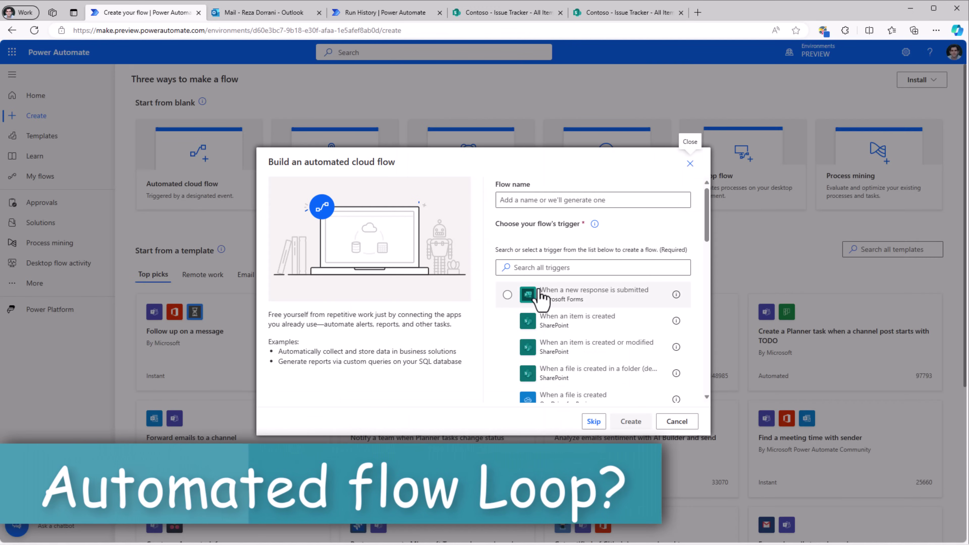
{"action": "left_click", "coordinate": [543, 307]}
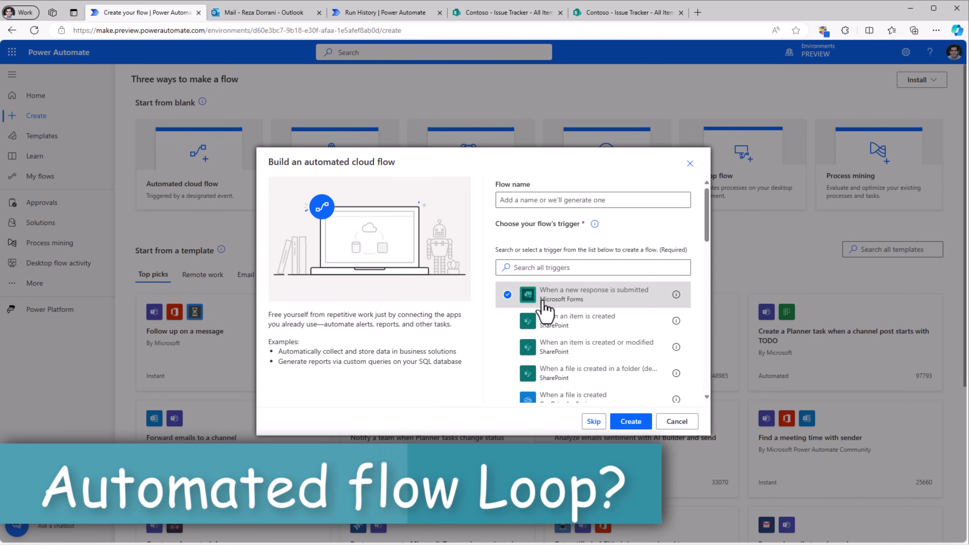
{"action": "left_click", "coordinate": [644, 420]}
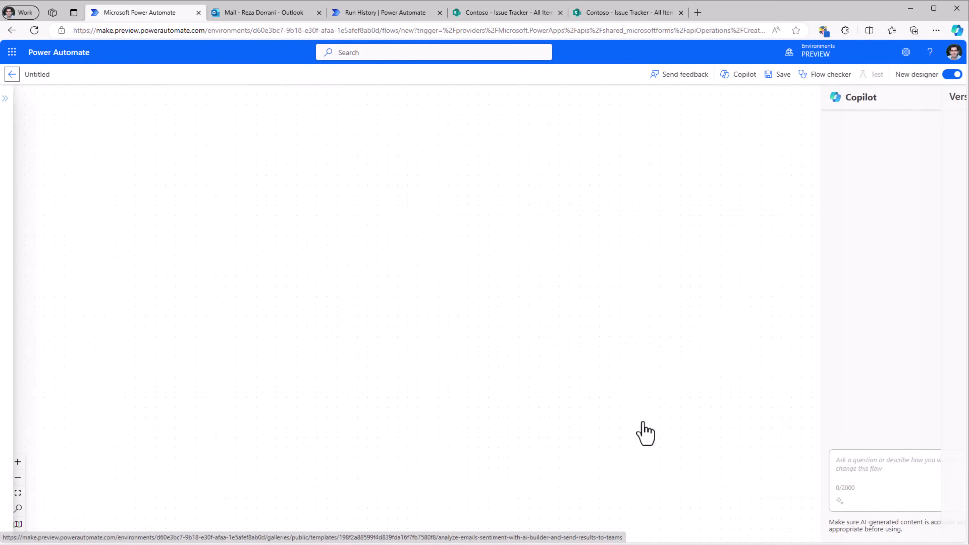
{"action": "left_click", "coordinate": [487, 201]}
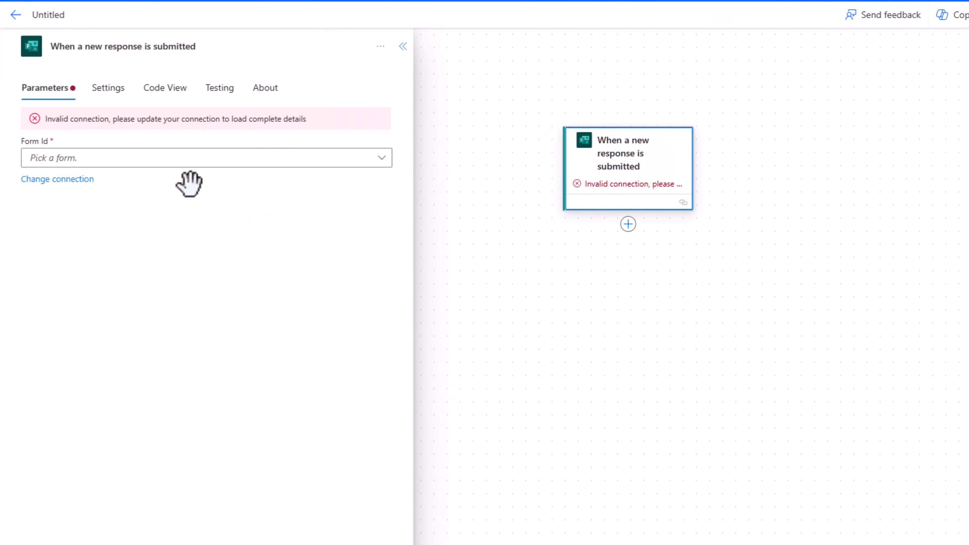
{"action": "left_click", "coordinate": [66, 180]}
{"action": "left_click", "coordinate": [144, 198]}
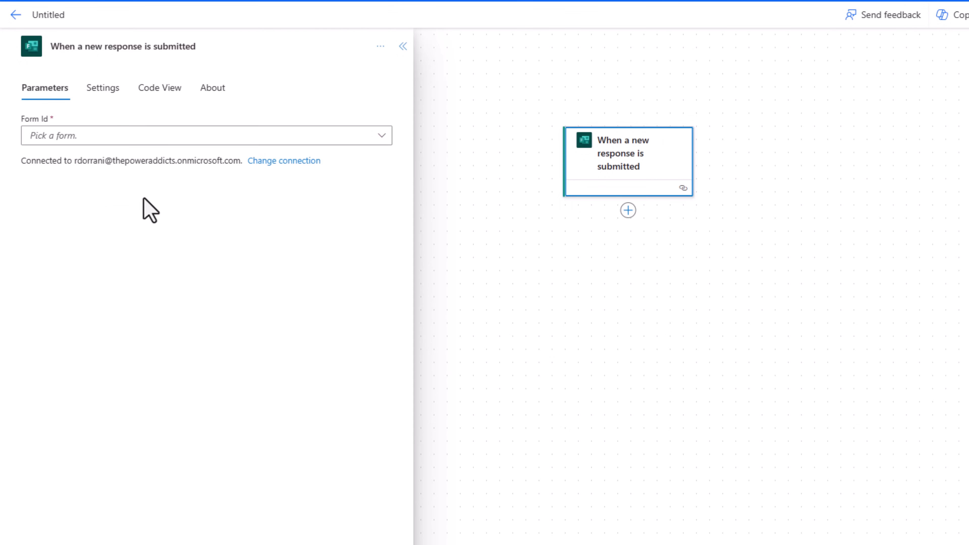
{"action": "left_click", "coordinate": [161, 143]}
{"action": "left_click", "coordinate": [477, 164]}
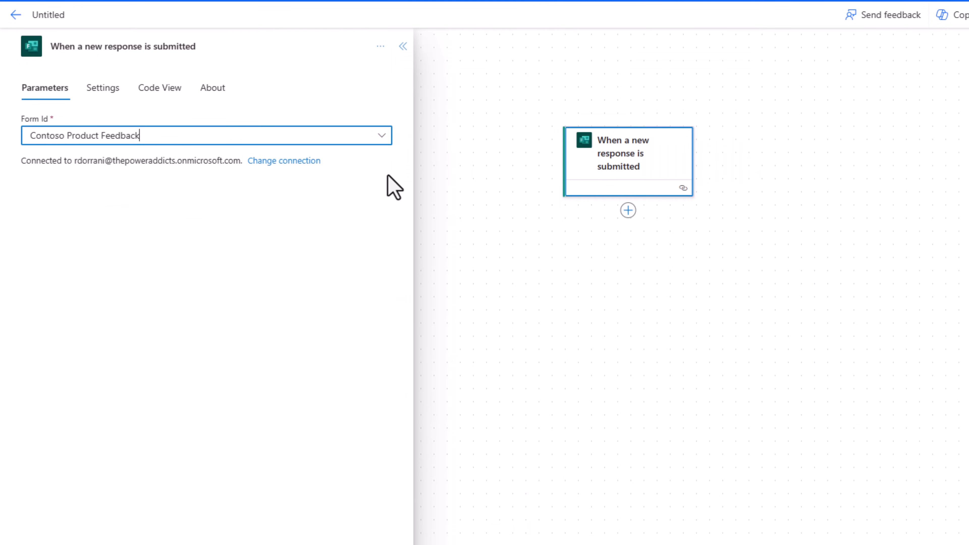
Add a Get response details action that uses the trigger's Response Id.
{"action": "left_click", "coordinate": [628, 210]}
{"action": "left_click", "coordinate": [617, 239]}
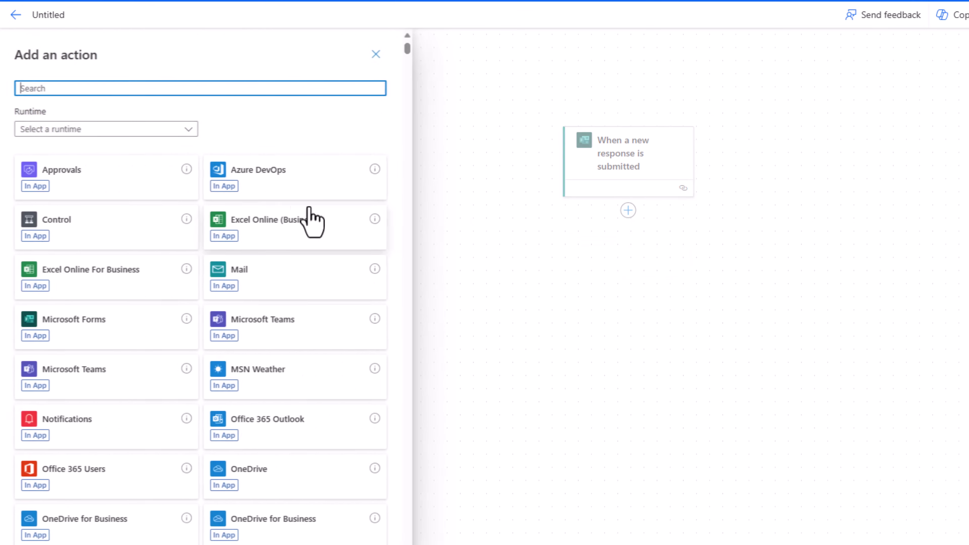
{"action": "type", "text": "get form details"}
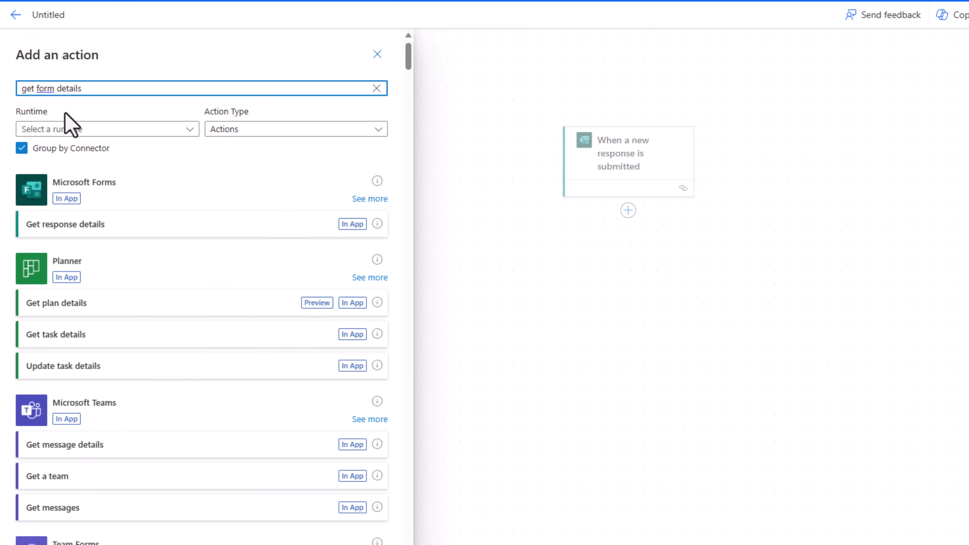
{"action": "left_click", "coordinate": [66, 233]}
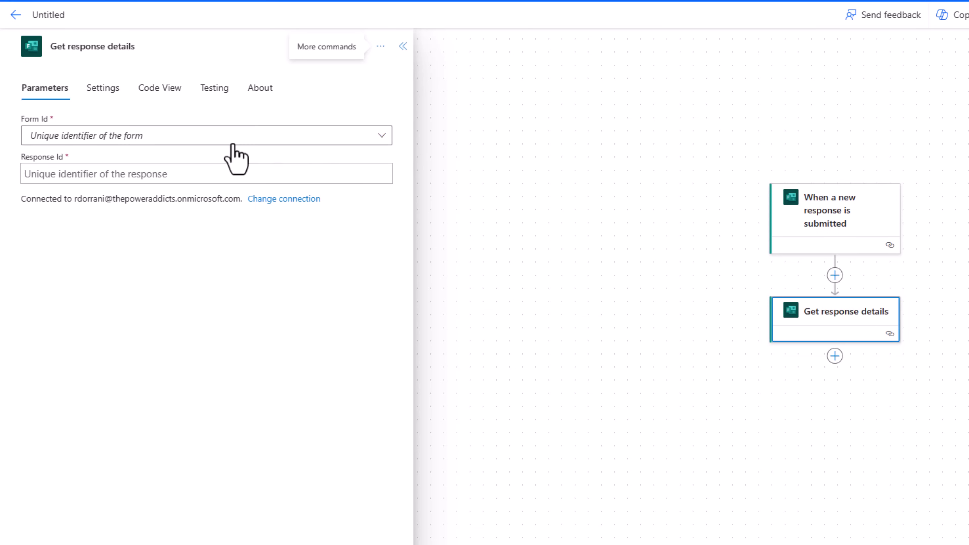
{"action": "left_click", "coordinate": [67, 172]}
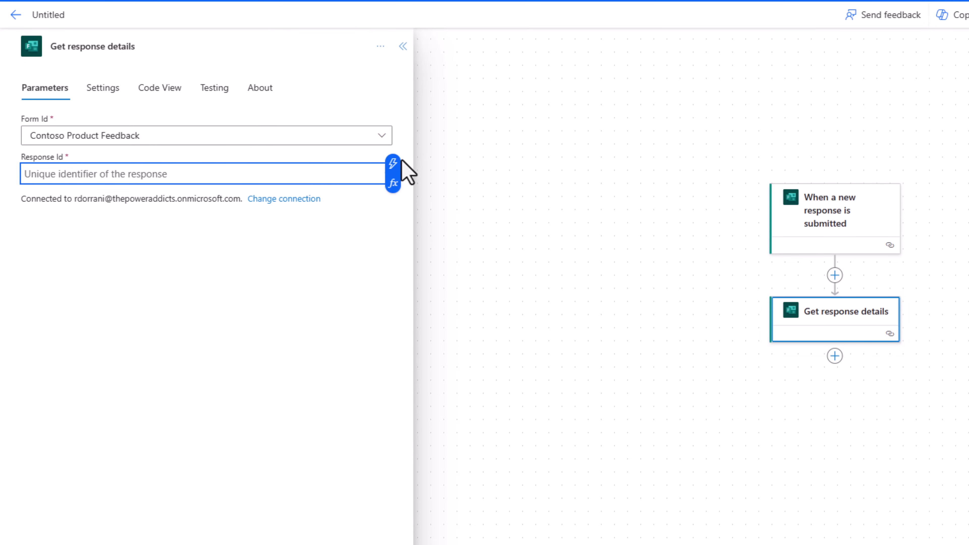
{"action": "left_click", "coordinate": [393, 164]}
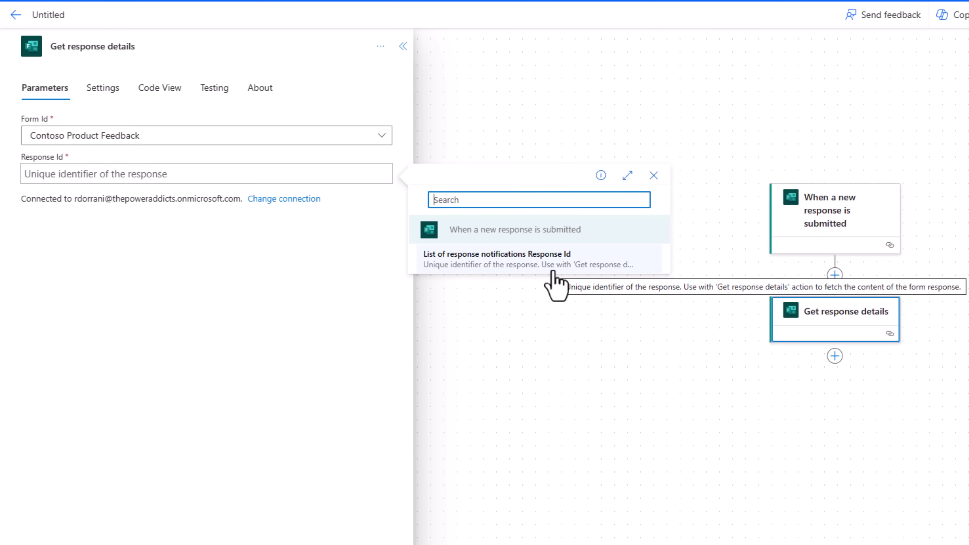
{"action": "left_click", "coordinate": [484, 265]}
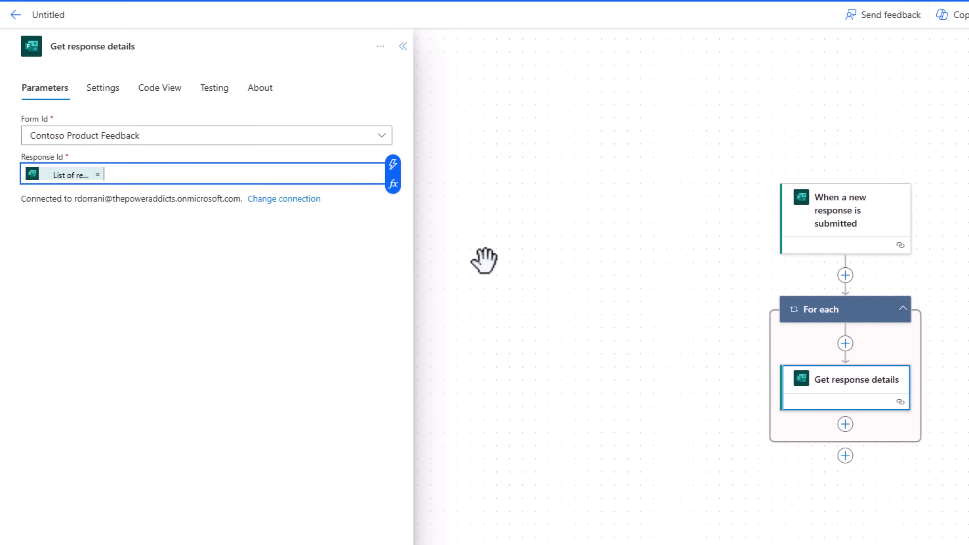
{"action": "scroll", "coordinate": [722, 376], "scroll_direction": "up", "scroll_amount": 3}
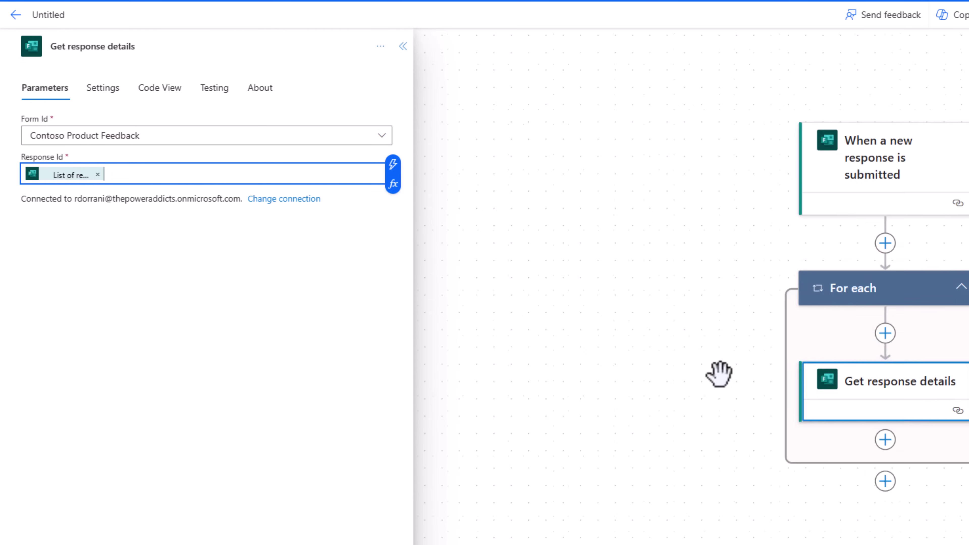
{"action": "left_click", "coordinate": [739, 256]}
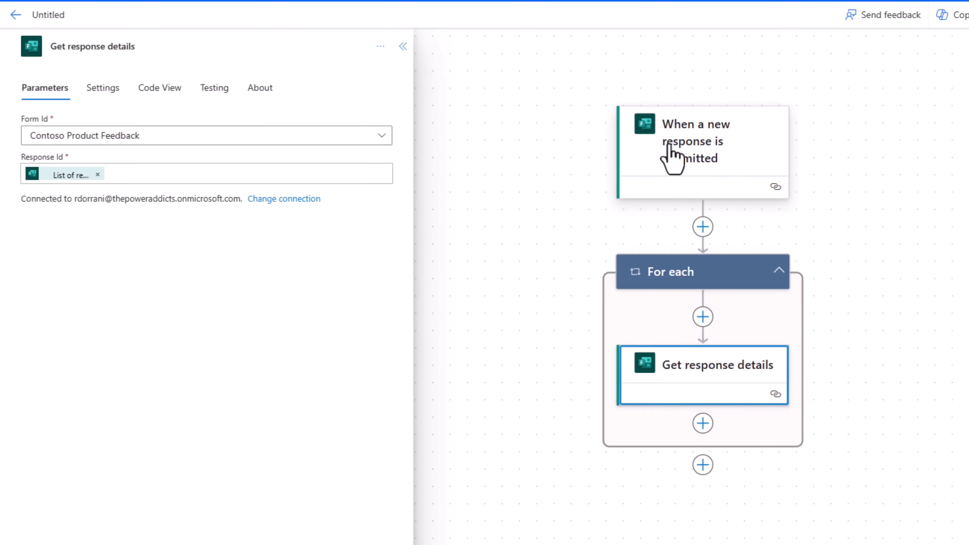
{"action": "left_click", "coordinate": [668, 154]}
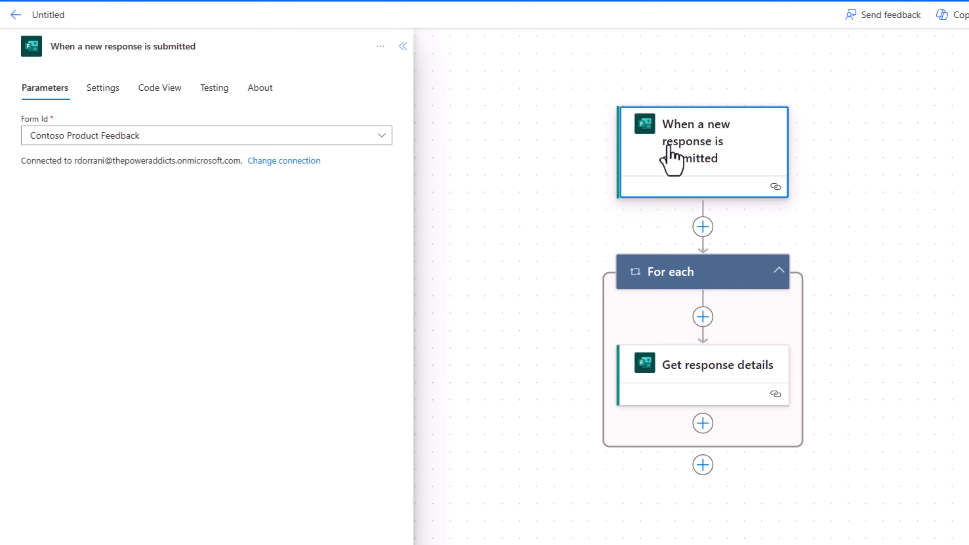
{"action": "left_click", "coordinate": [103, 88]}
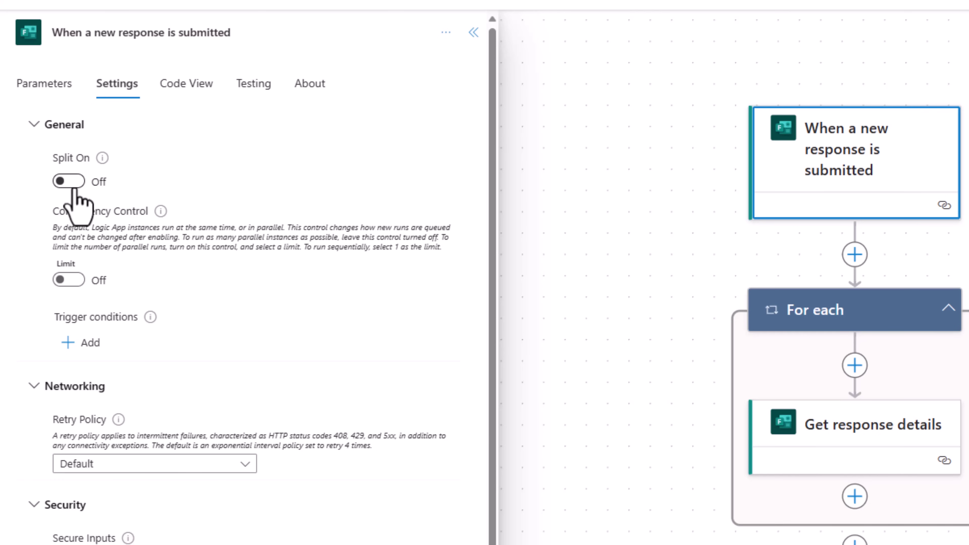
{"action": "mouse_move", "coordinate": [102, 160]}
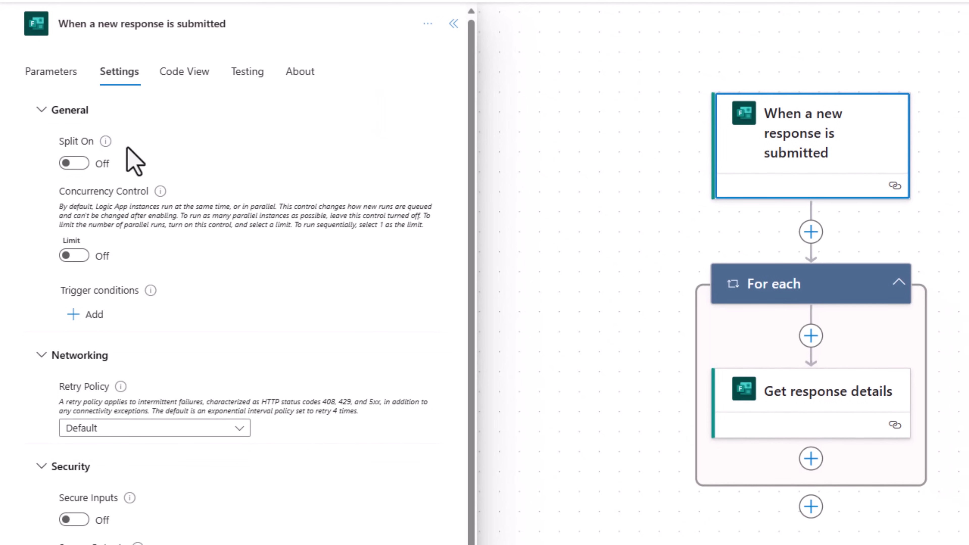
{"action": "left_click", "coordinate": [82, 165]}
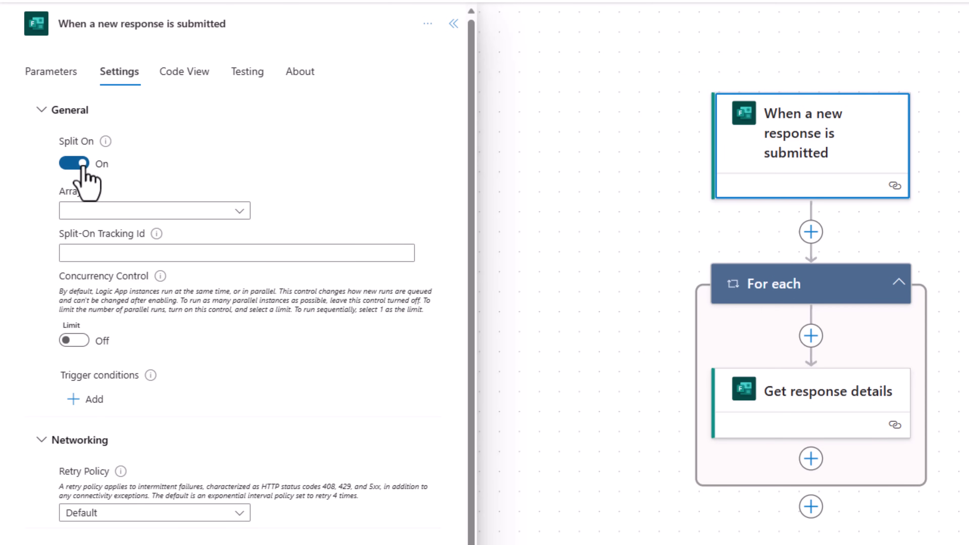
{"action": "left_click", "coordinate": [100, 212]}
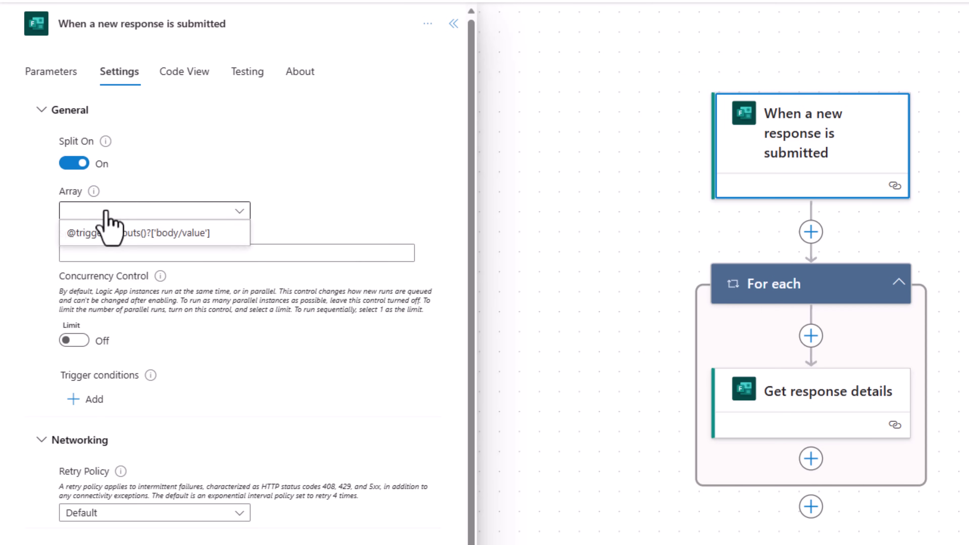
{"action": "left_click", "coordinate": [125, 234]}
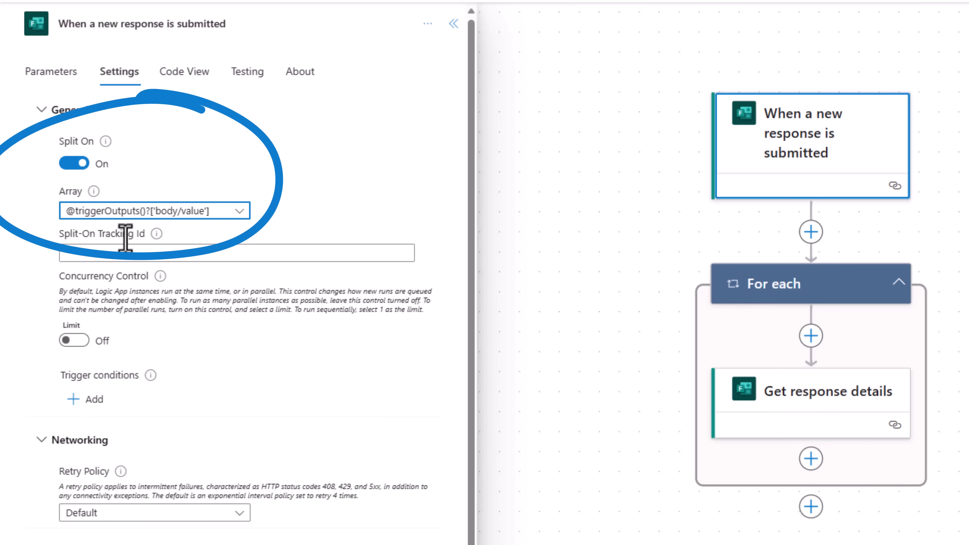
{"action": "left_click", "coordinate": [835, 289]}
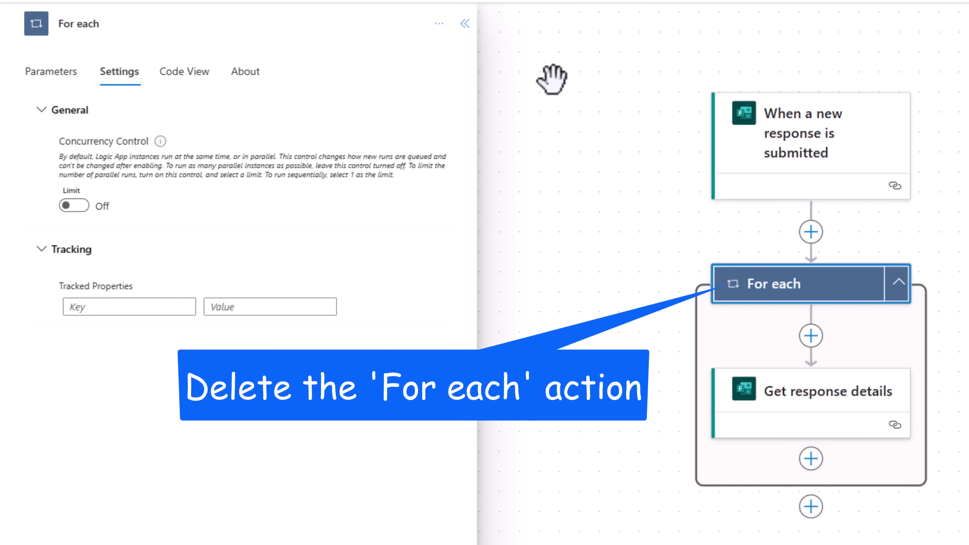
Delete the For each loop from the flow.
{"action": "left_click", "coordinate": [439, 25]}
{"action": "left_click", "coordinate": [468, 81]}
{"action": "left_click", "coordinate": [703, 357]}
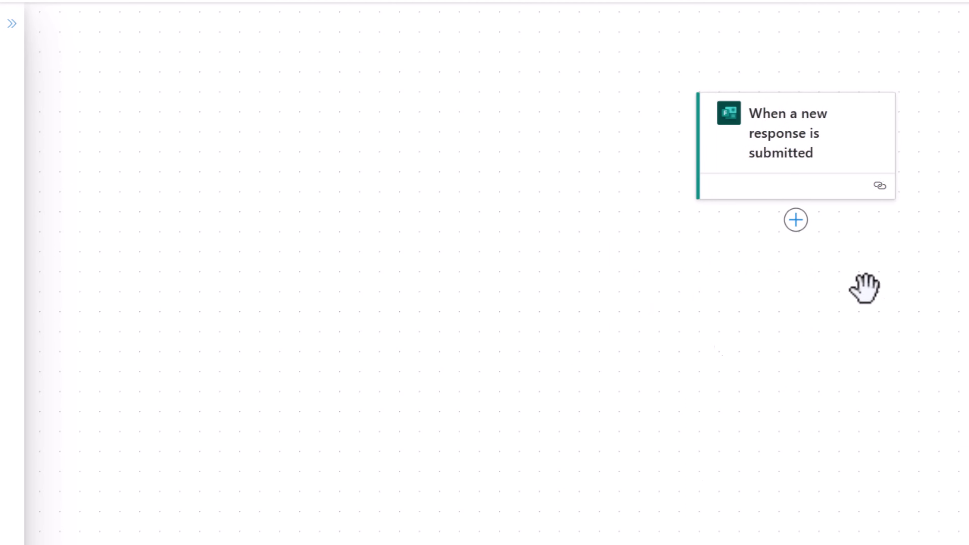
Add Get response details under the trigger for Contoso Product Feedback, using the trigger's Response Id.
{"action": "left_click", "coordinate": [797, 225]}
{"action": "left_click", "coordinate": [809, 255]}
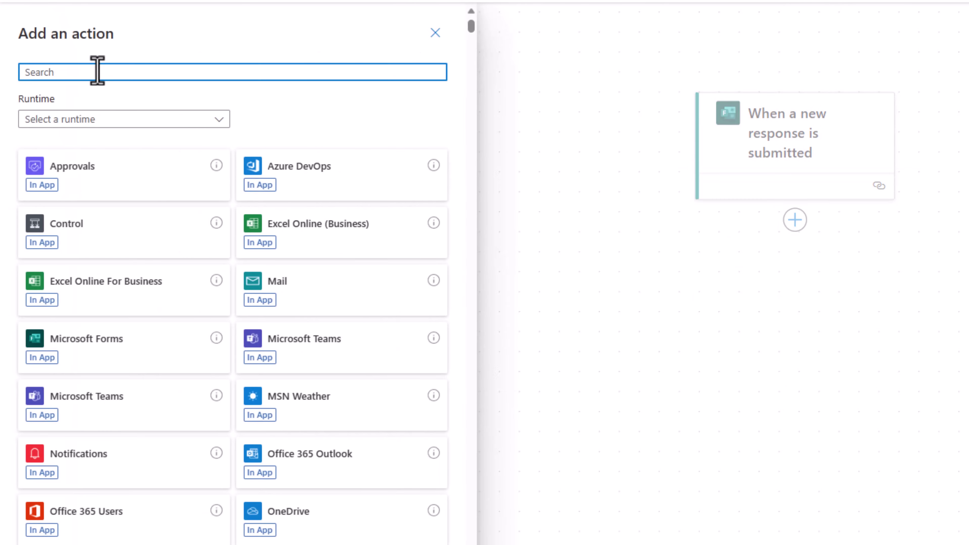
{"action": "type", "text": "get response details"}
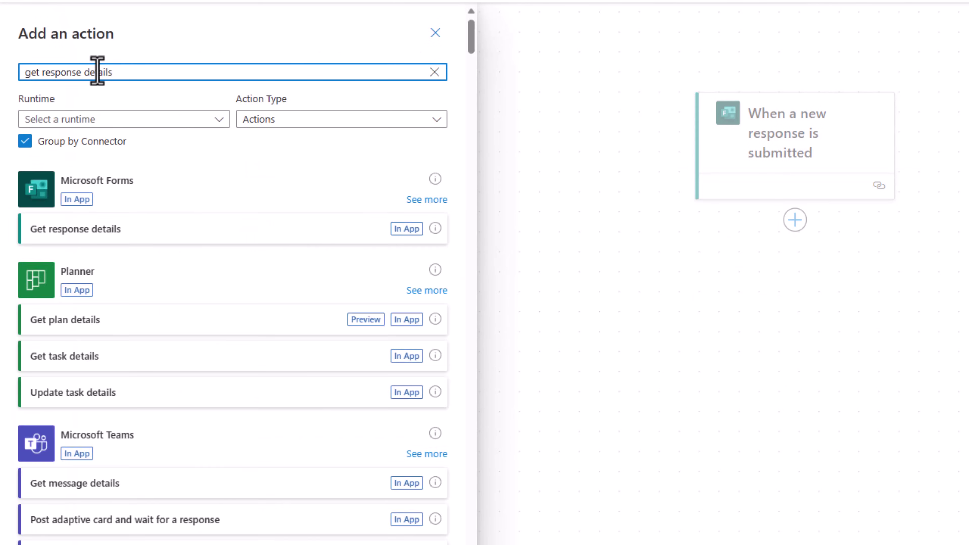
{"action": "left_click", "coordinate": [115, 240]}
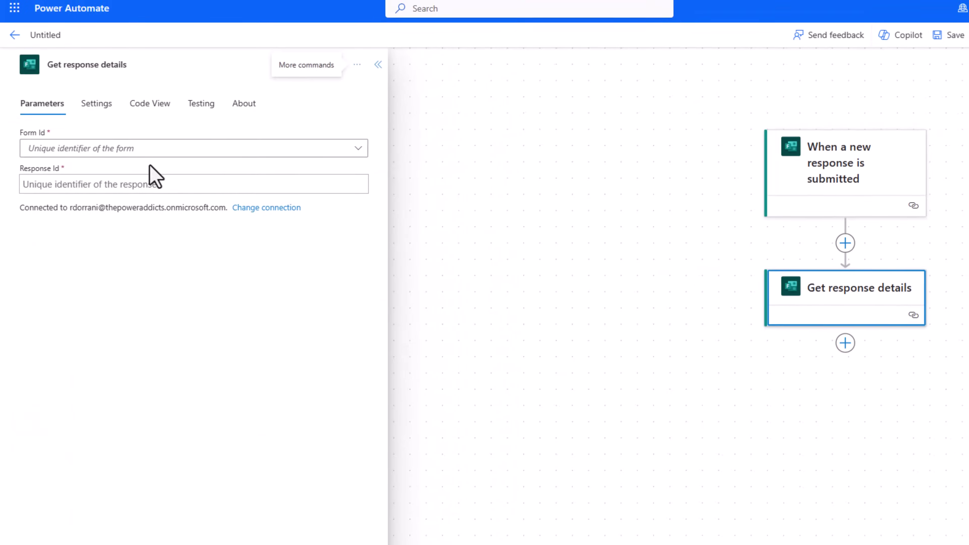
{"action": "left_click", "coordinate": [130, 151]}
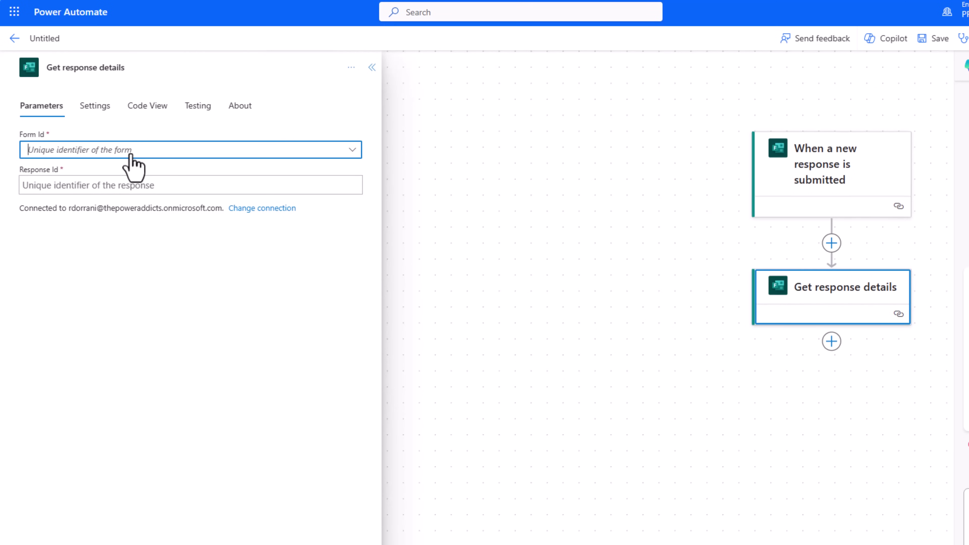
{"action": "left_click", "coordinate": [79, 186]}
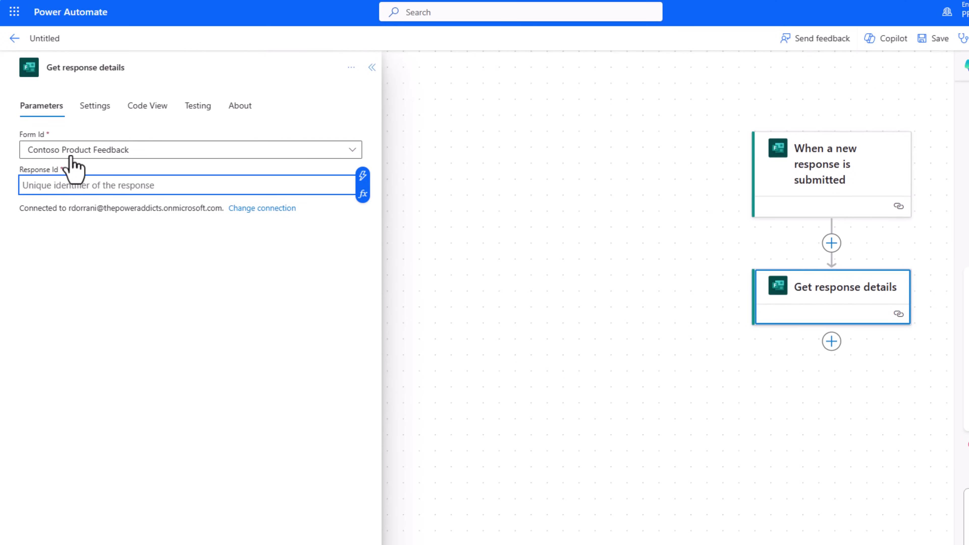
{"action": "left_click", "coordinate": [363, 176]}
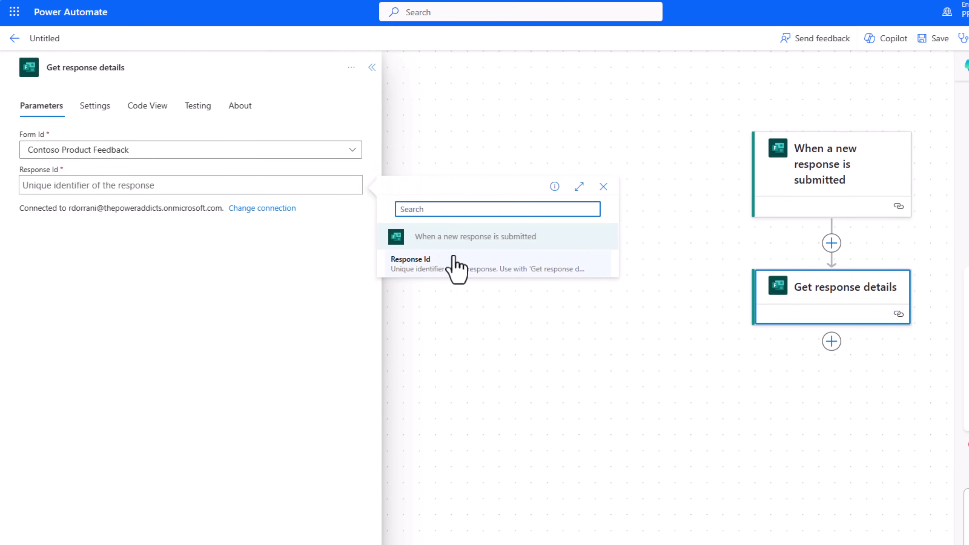
{"action": "left_click", "coordinate": [437, 268]}
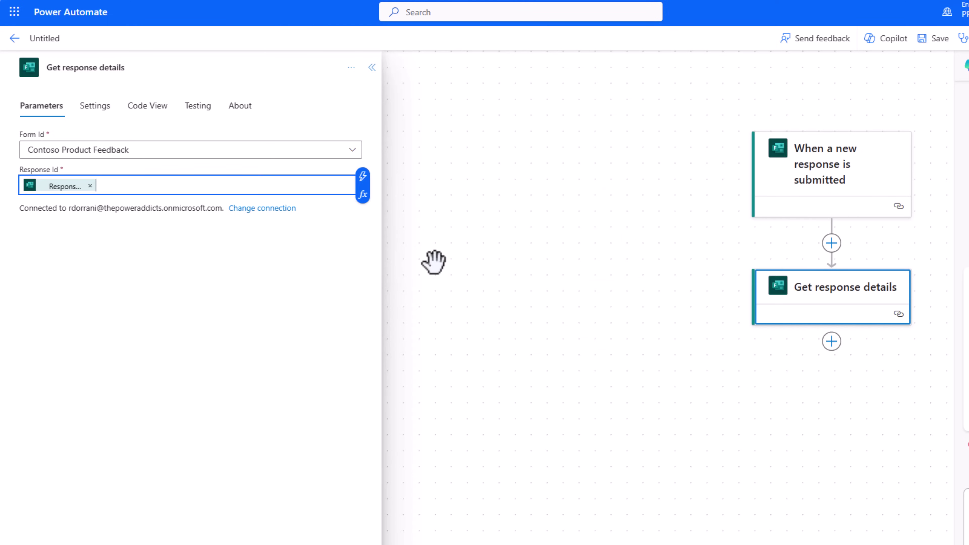
{"action": "left_click_drag", "start_coordinate": [735, 257], "coordinate": [570, 257]}
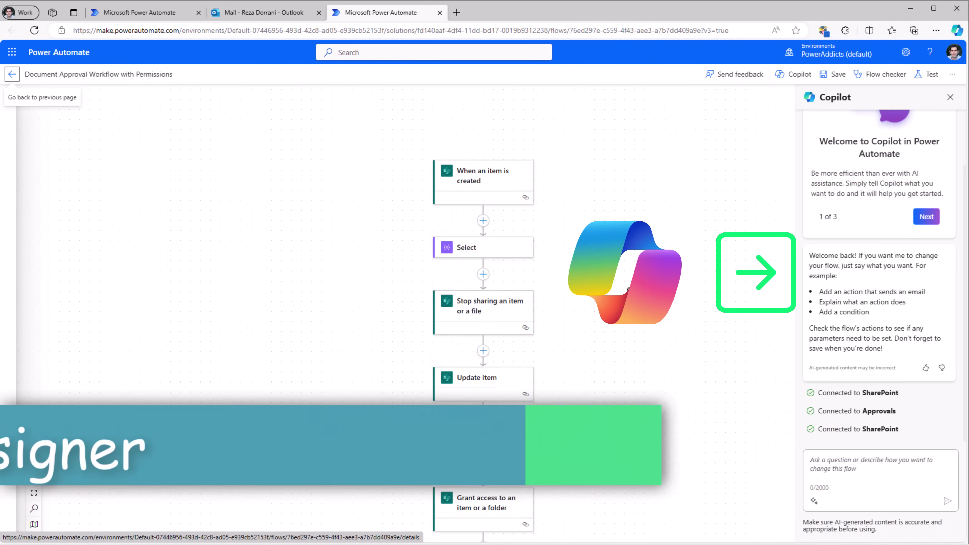
Have Copilot explain the whole document approval flow.
{"action": "left_click_drag", "start_coordinate": [635, 313], "coordinate": [613, 290]}
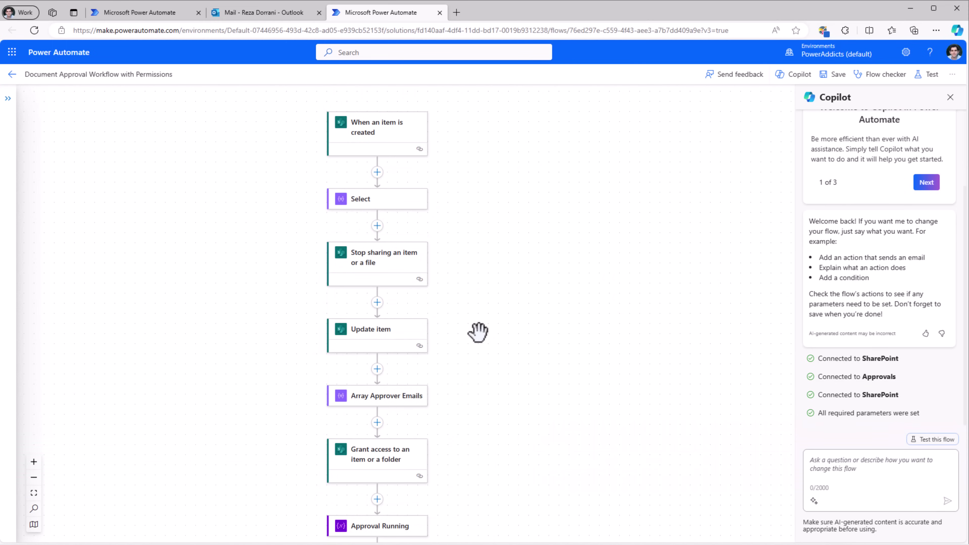
{"action": "scroll", "coordinate": [486, 386], "scroll_direction": "down", "scroll_amount": 8}
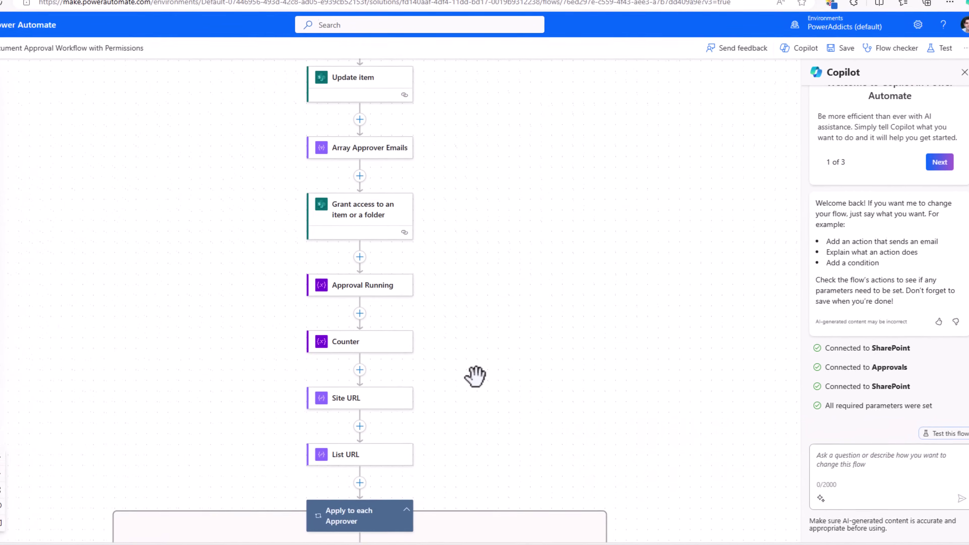
{"action": "scroll", "coordinate": [439, 347], "scroll_direction": "down", "scroll_amount": 10}
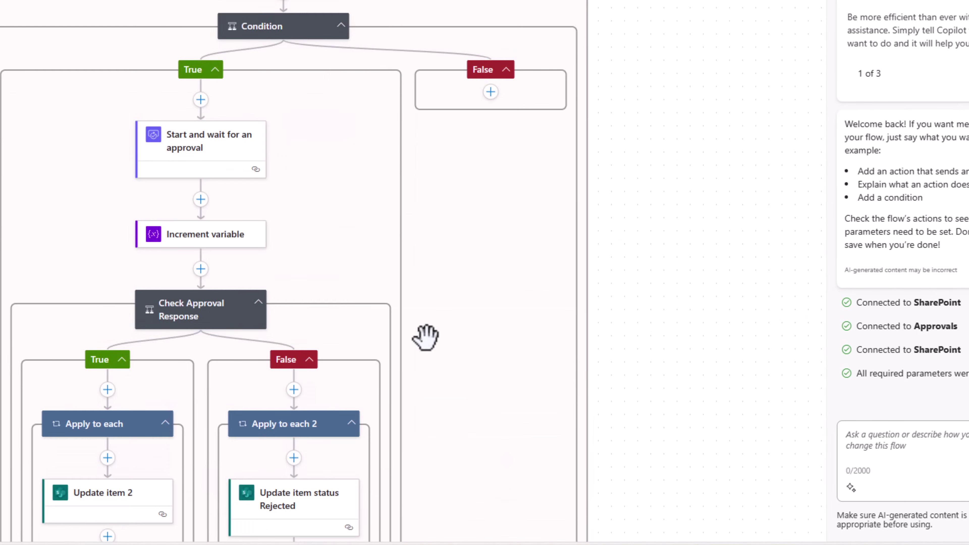
{"action": "scroll", "coordinate": [426, 337], "scroll_direction": "down", "scroll_amount": 4}
{"action": "scroll", "coordinate": [426, 322], "scroll_direction": "up", "scroll_amount": 18}
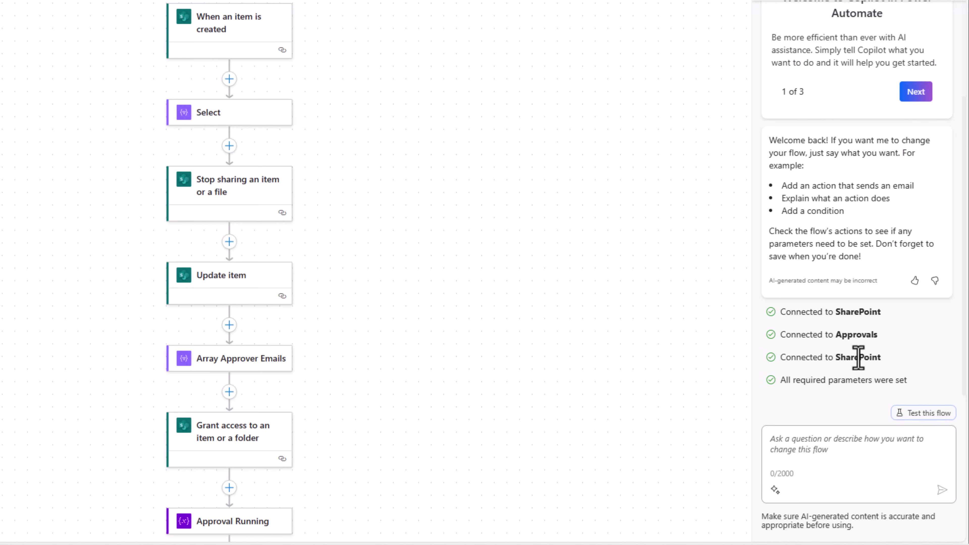
{"action": "left_click", "coordinate": [776, 491]}
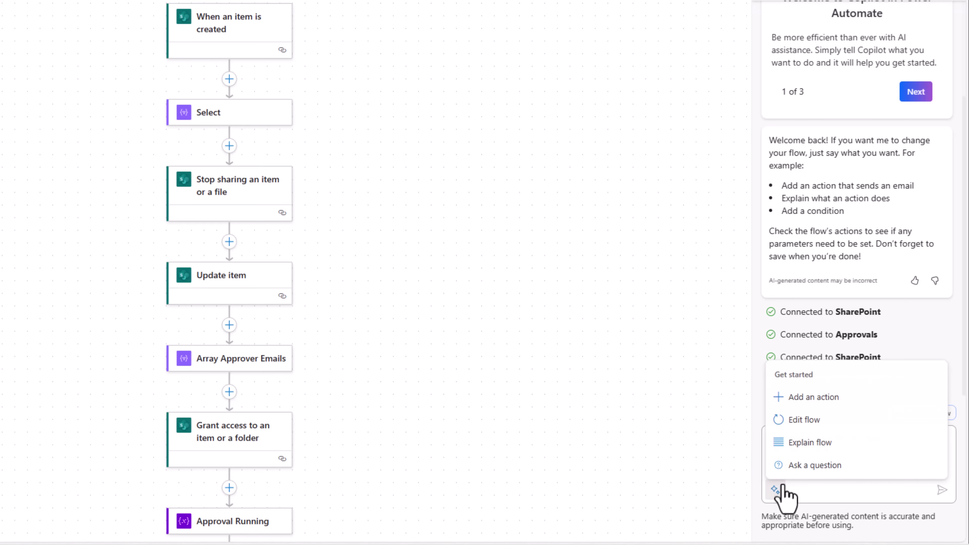
{"action": "left_click", "coordinate": [824, 445]}
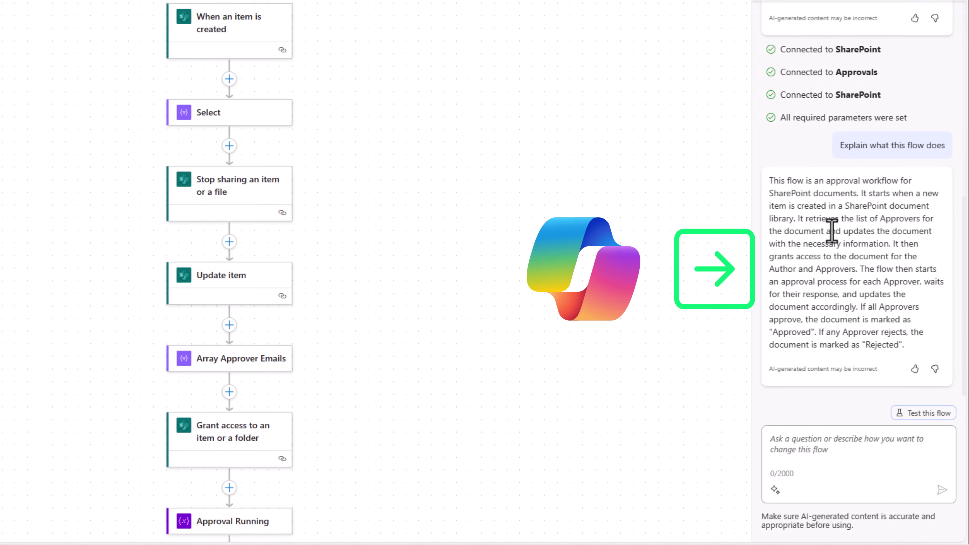
Have Copilot explain the Grant access to an item or a folder action.
{"action": "scroll", "coordinate": [242, 383], "scroll_direction": "down", "scroll_amount": 3}
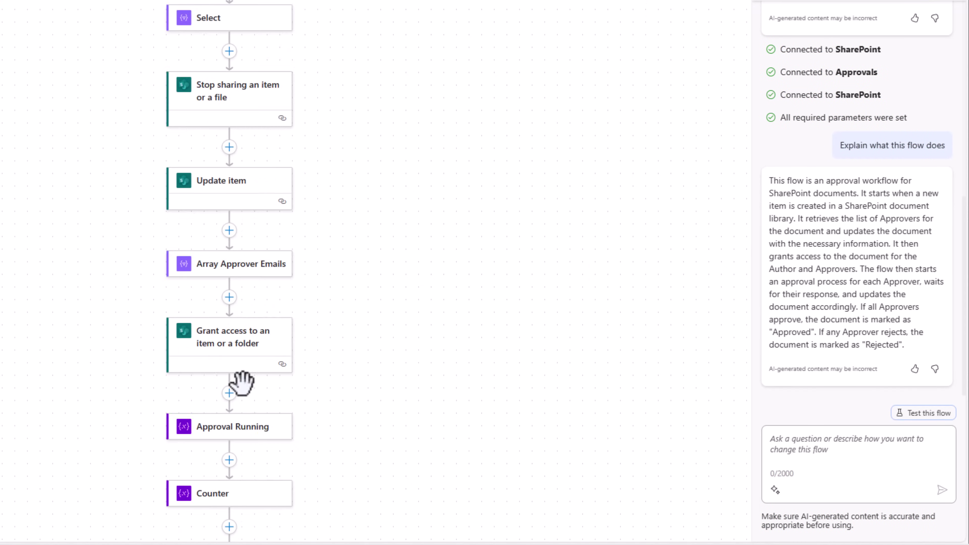
{"action": "left_click", "coordinate": [227, 363]}
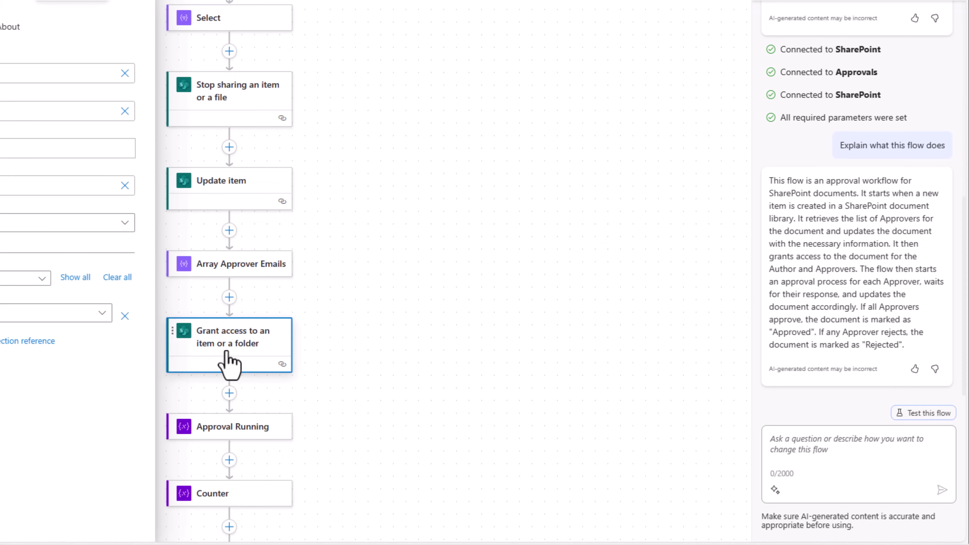
{"action": "left_click", "coordinate": [775, 490]}
{"action": "left_click", "coordinate": [825, 447]}
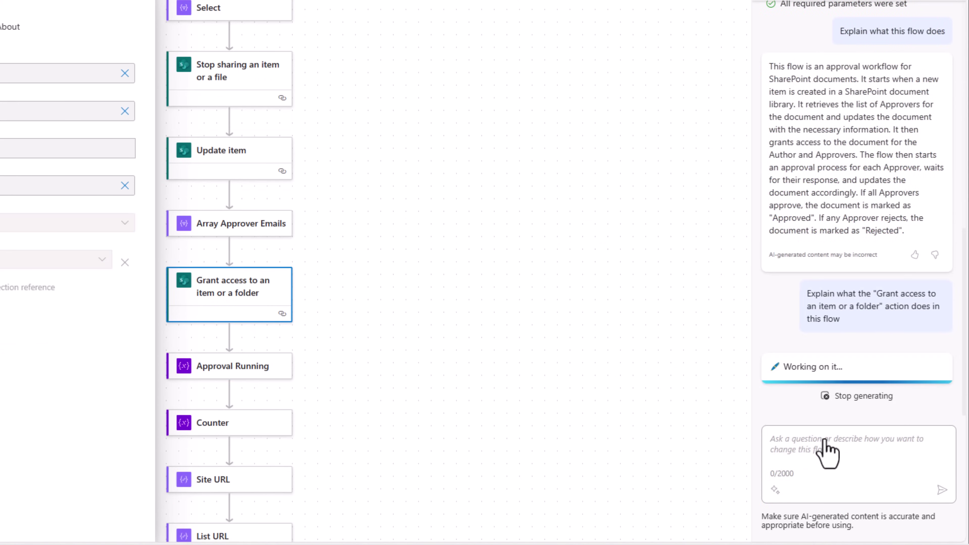
{"action": "left_click", "coordinate": [777, 490]}
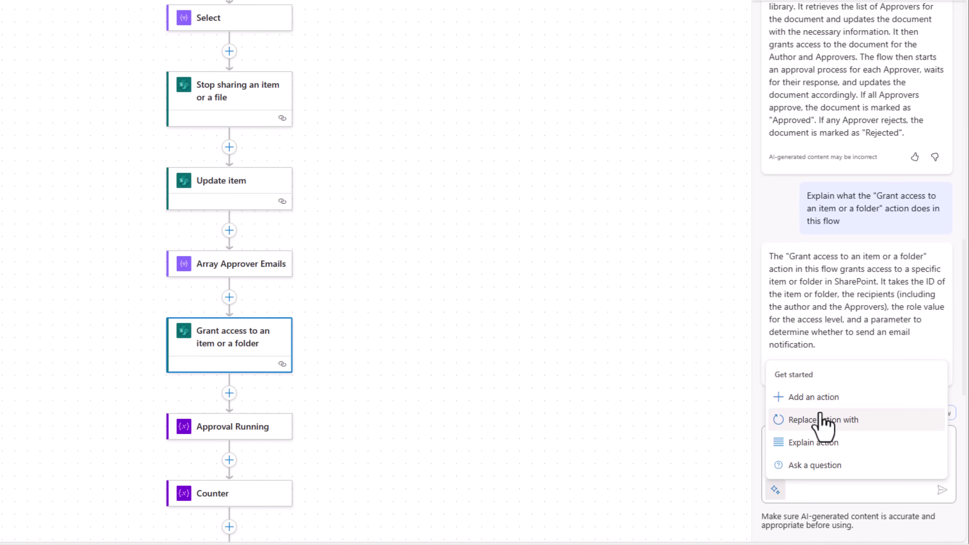
{"action": "left_click", "coordinate": [868, 491]}
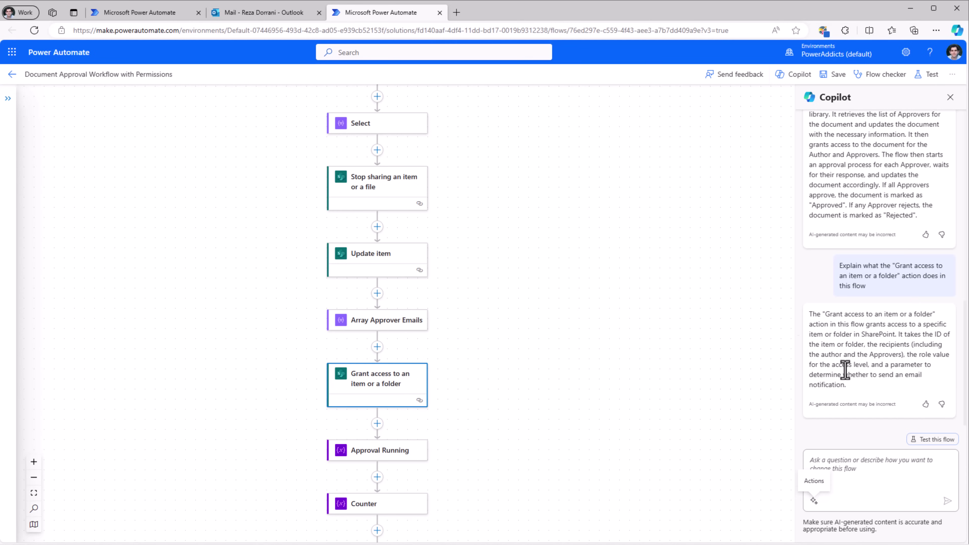
{"action": "scroll", "coordinate": [648, 274], "scroll_direction": "up", "scroll_amount": 3}
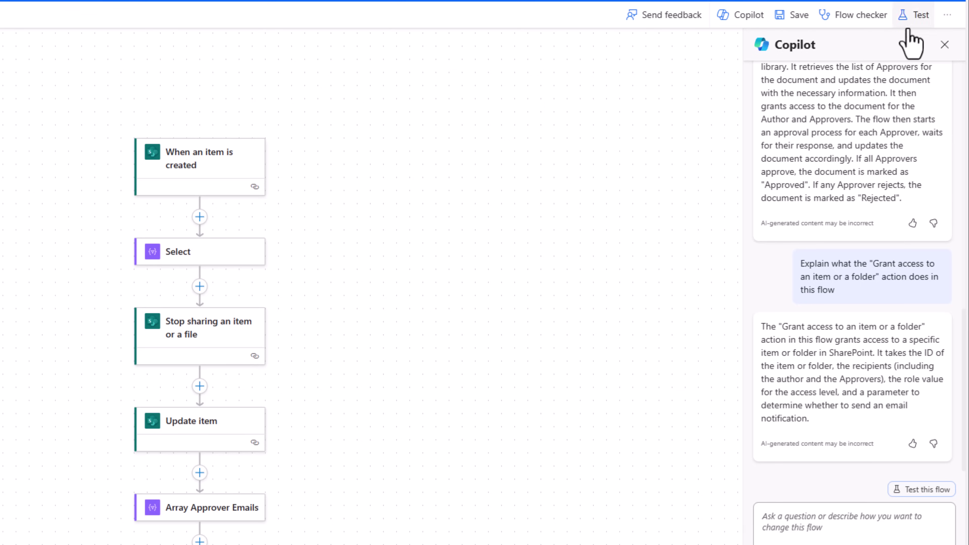
Open the Send feedback survey on the new AI-powered designer and scroll through its questions.
{"action": "left_click", "coordinate": [946, 21]}
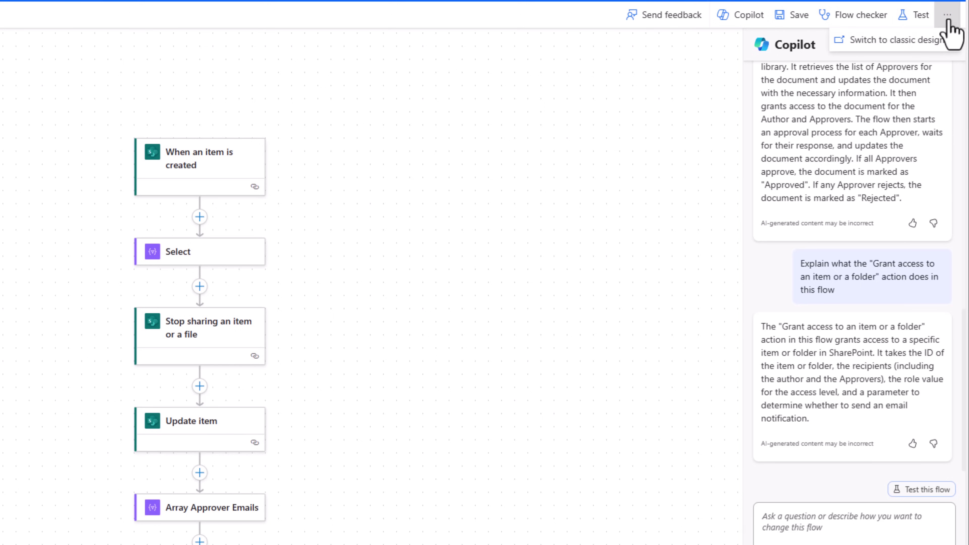
{"action": "left_click", "coordinate": [884, 40]}
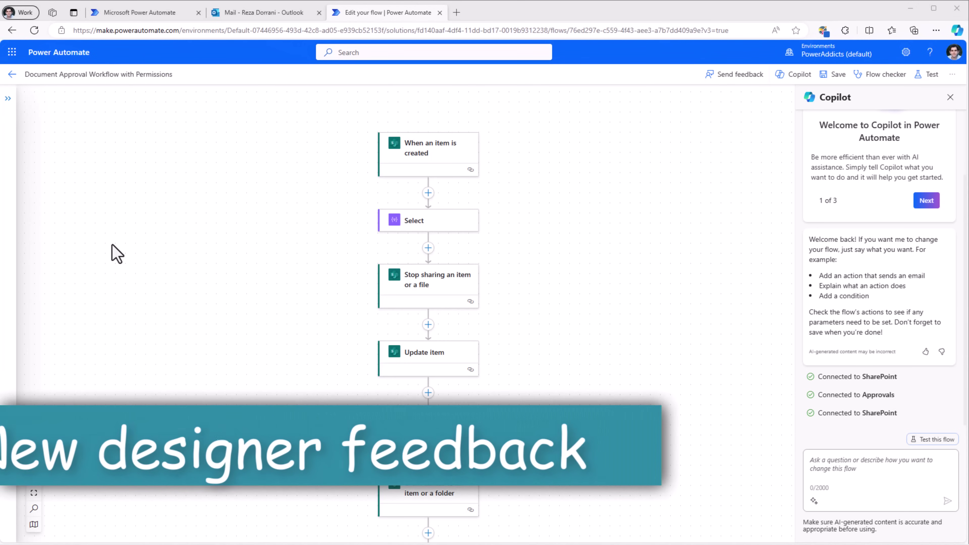
{"action": "left_click_drag", "start_coordinate": [165, 260], "coordinate": [228, 224]}
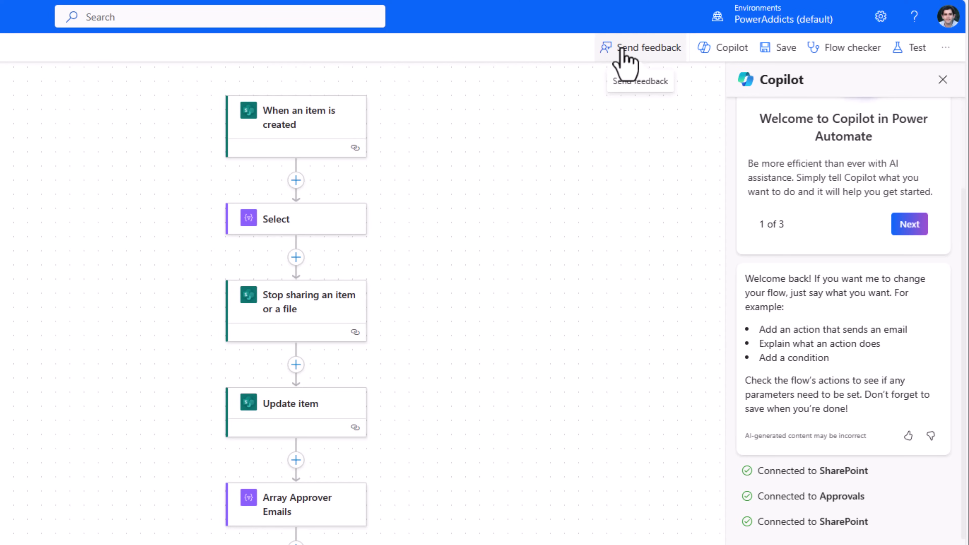
{"action": "left_click", "coordinate": [645, 50]}
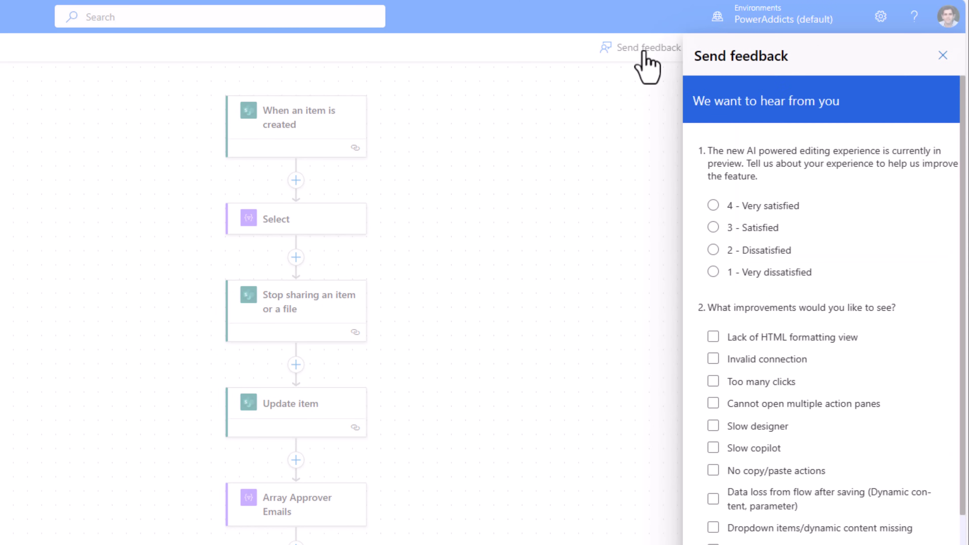
{"action": "scroll", "coordinate": [774, 355], "scroll_direction": "down", "scroll_amount": 5}
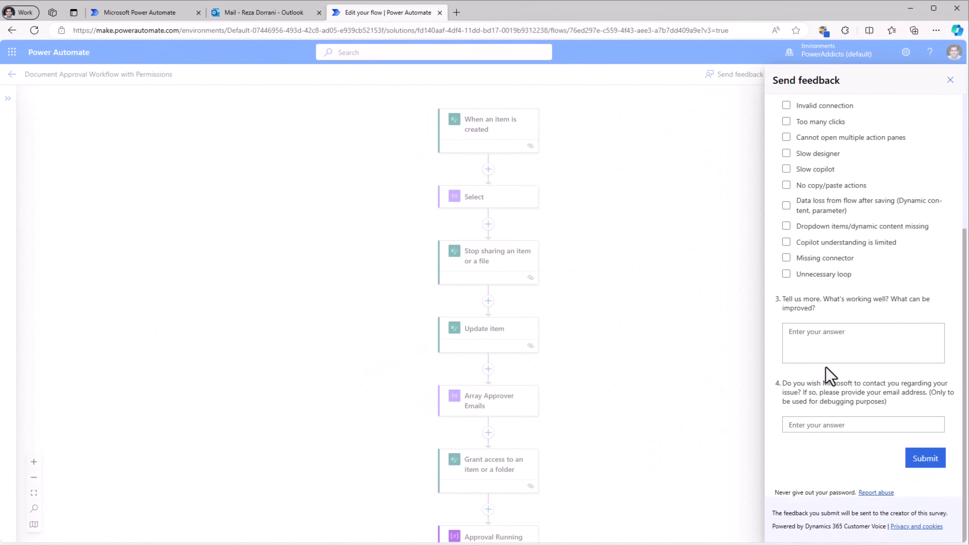